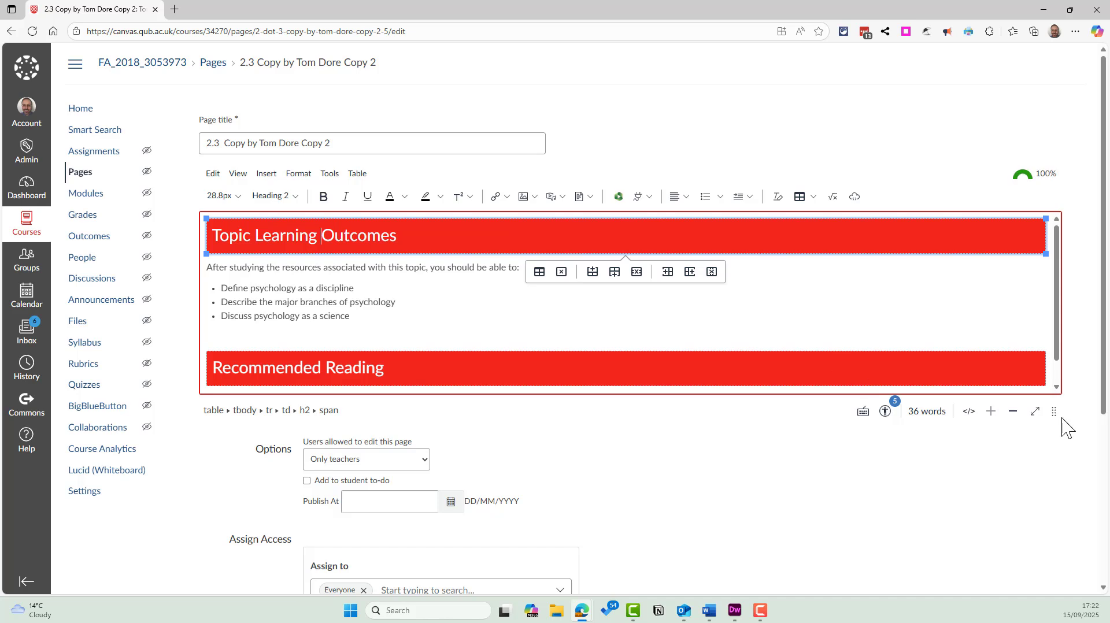
# In the page's HTML source, duplicate the "After studying the resources…" paragraph above the first table, then save the page
pyautogui.click(969, 412)
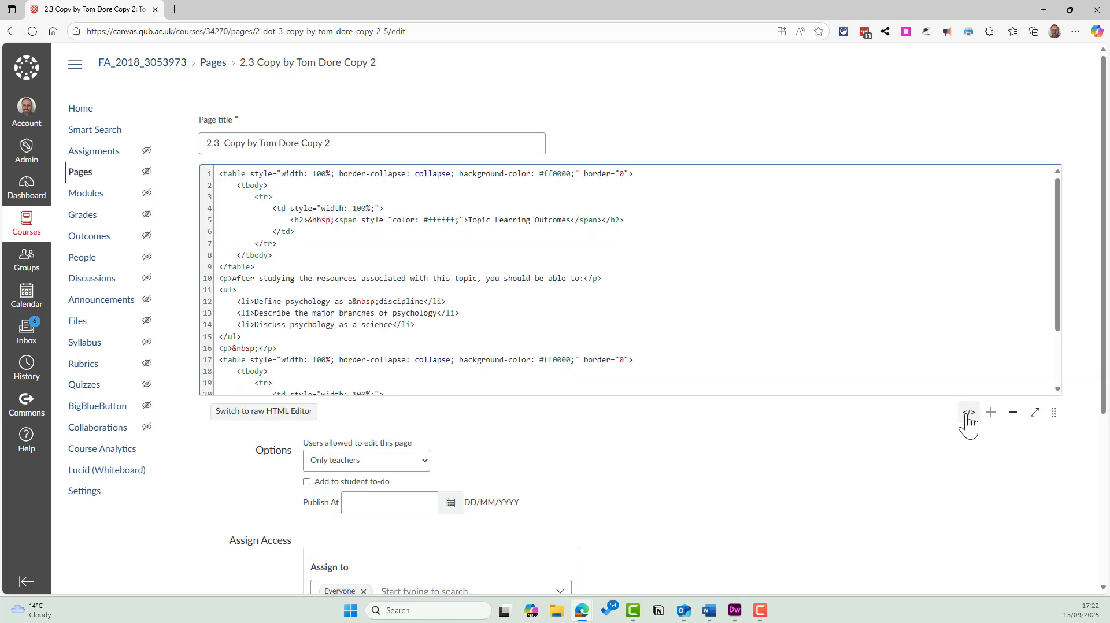
pyautogui.tripleClick(292, 280)
pyautogui.hotkey('ctrl', 'c')
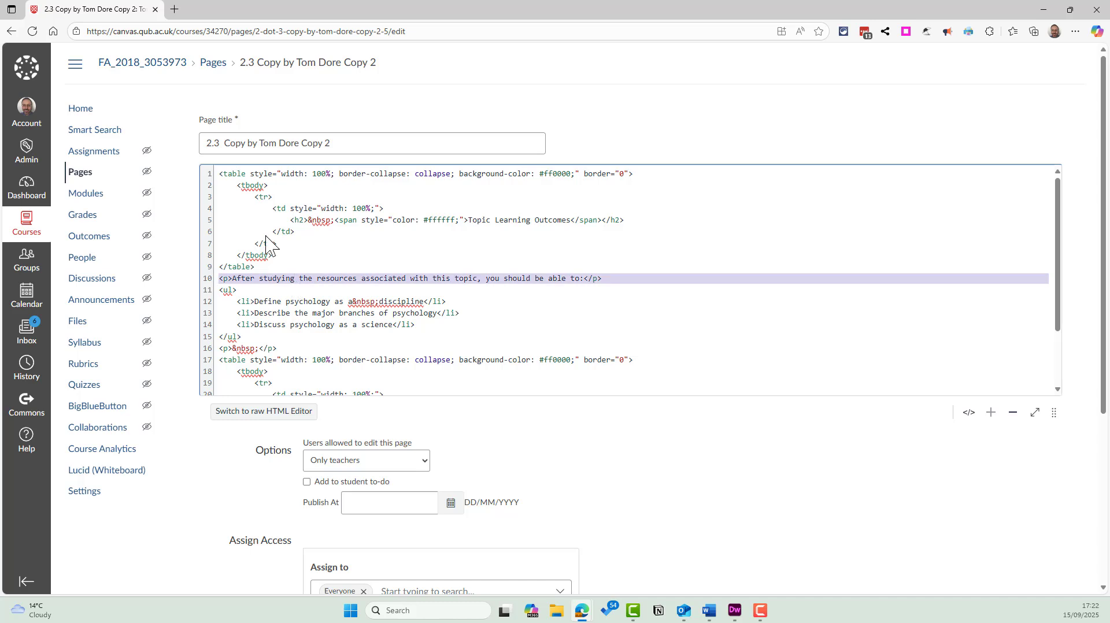
pyautogui.click(220, 175)
pyautogui.press('Return')
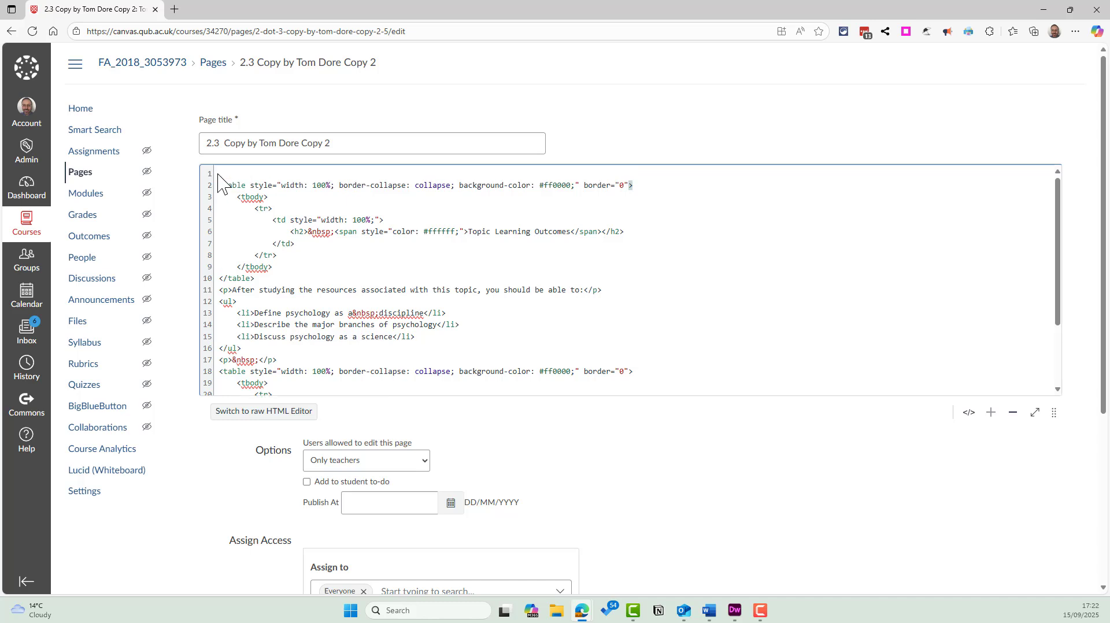
pyautogui.hotkey('ctrl', 'v')
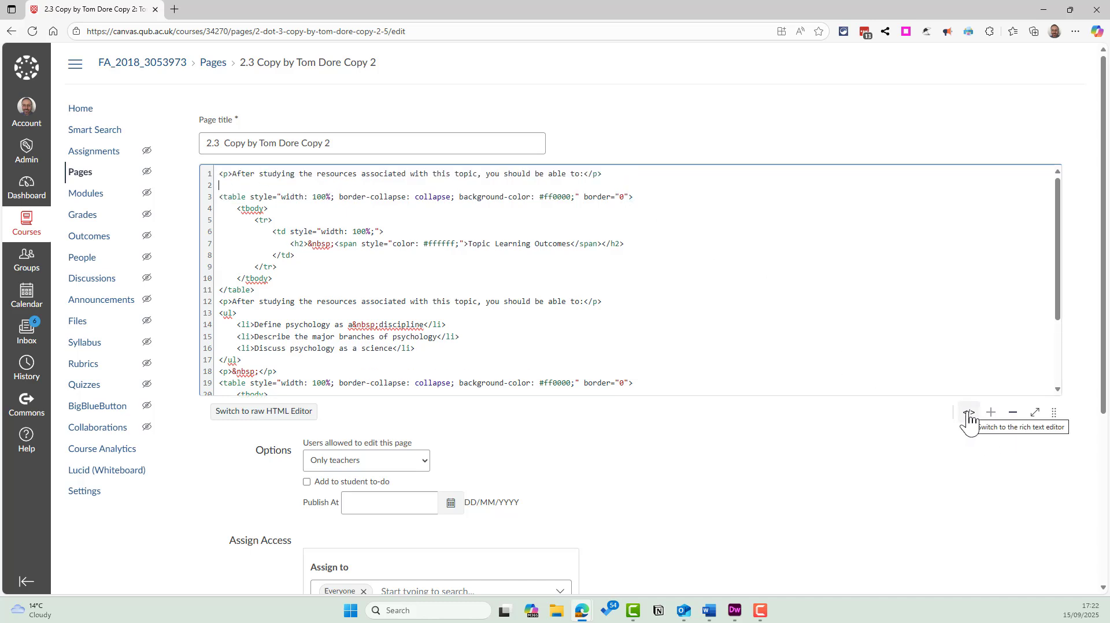
pyautogui.scroll(-5, 978, 454)
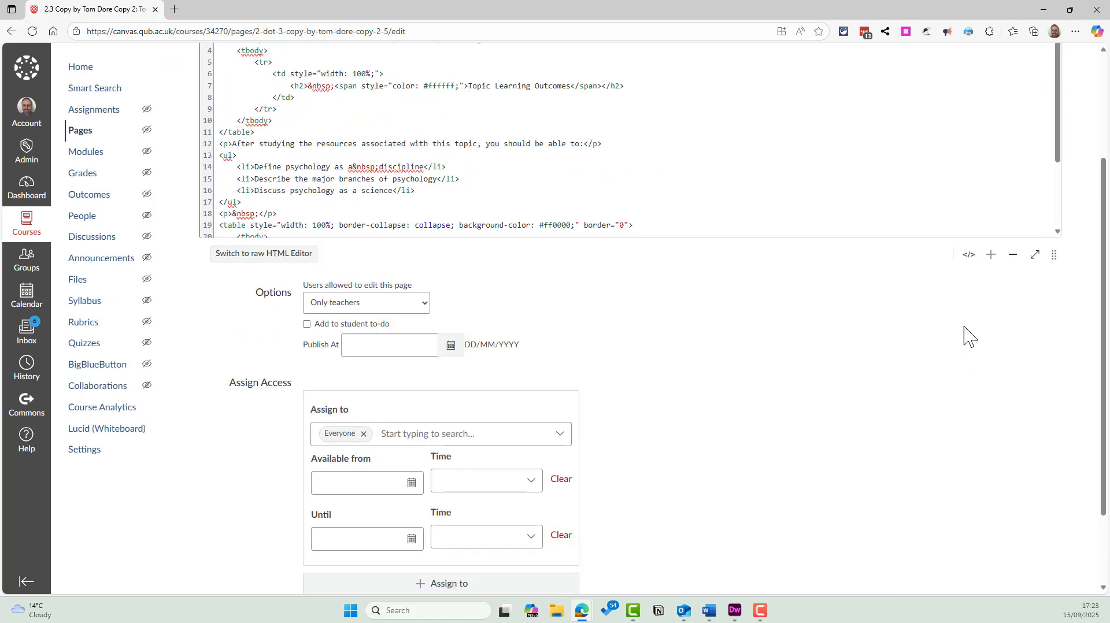
pyautogui.click(1046, 537)
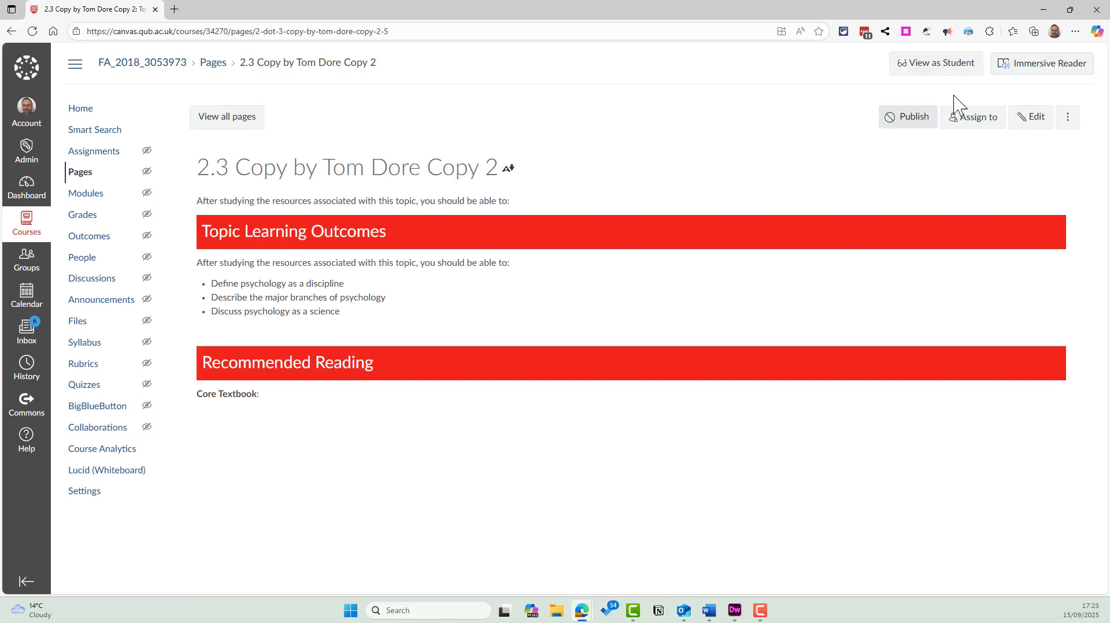
# Reopen the saved page for editing and place the cursor in the first learning outcome bullet
pyautogui.click(1031, 117)
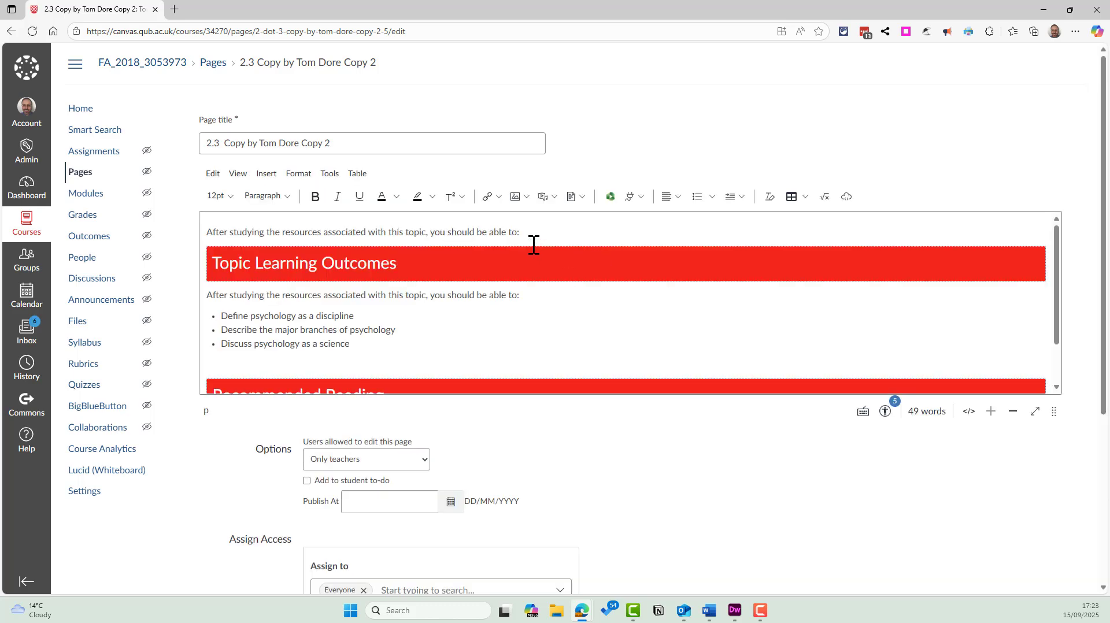
pyautogui.click(533, 235)
pyautogui.click(481, 317)
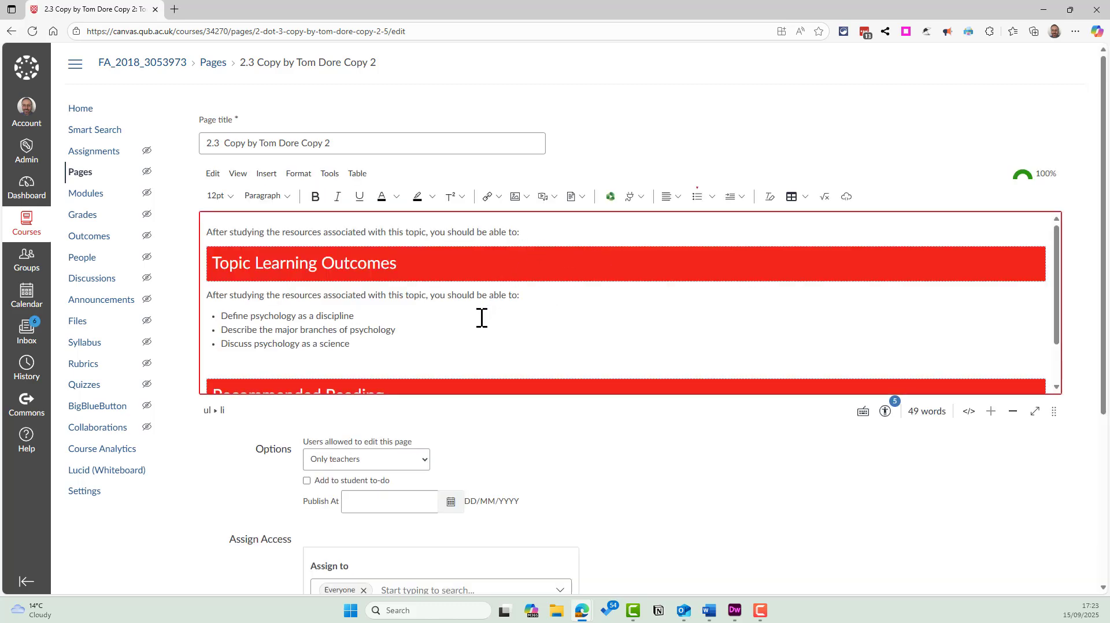
# Review the page content from the opening sentence to the Core Textbook line, and the page options below
pyautogui.scroll(-1, 480, 317)
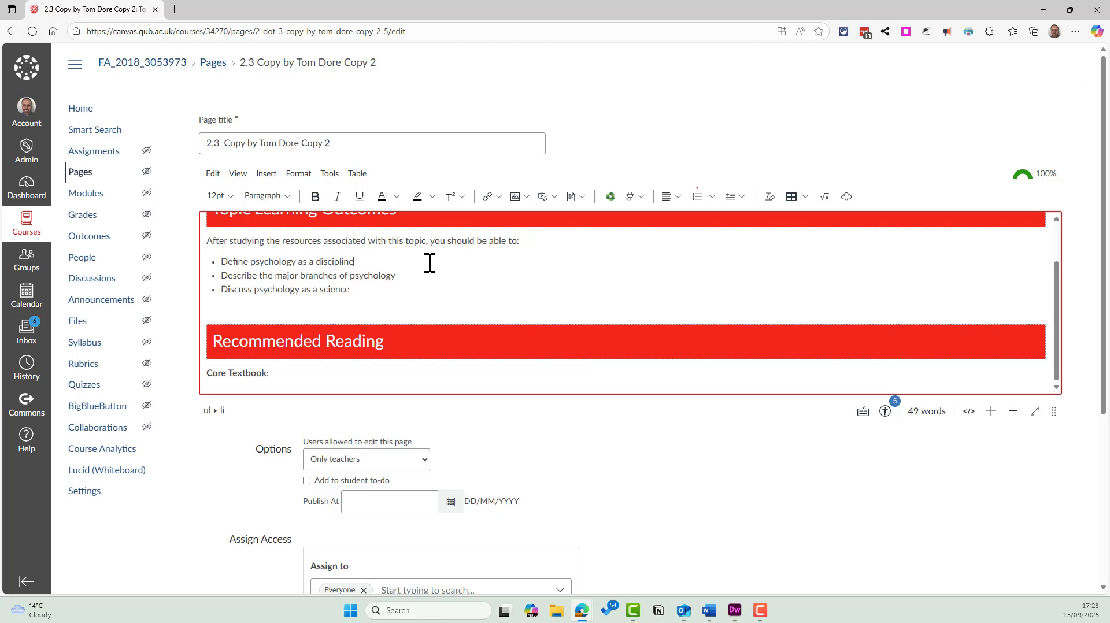
pyautogui.scroll(1, 429, 263)
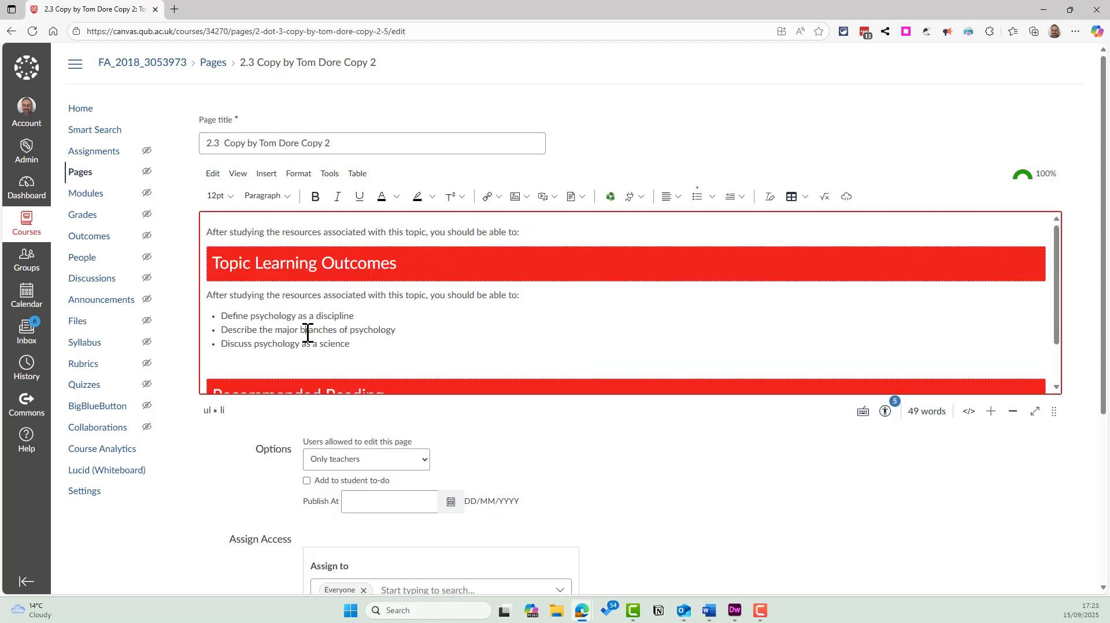
pyautogui.scroll(-1, 308, 329)
pyautogui.click(300, 377)
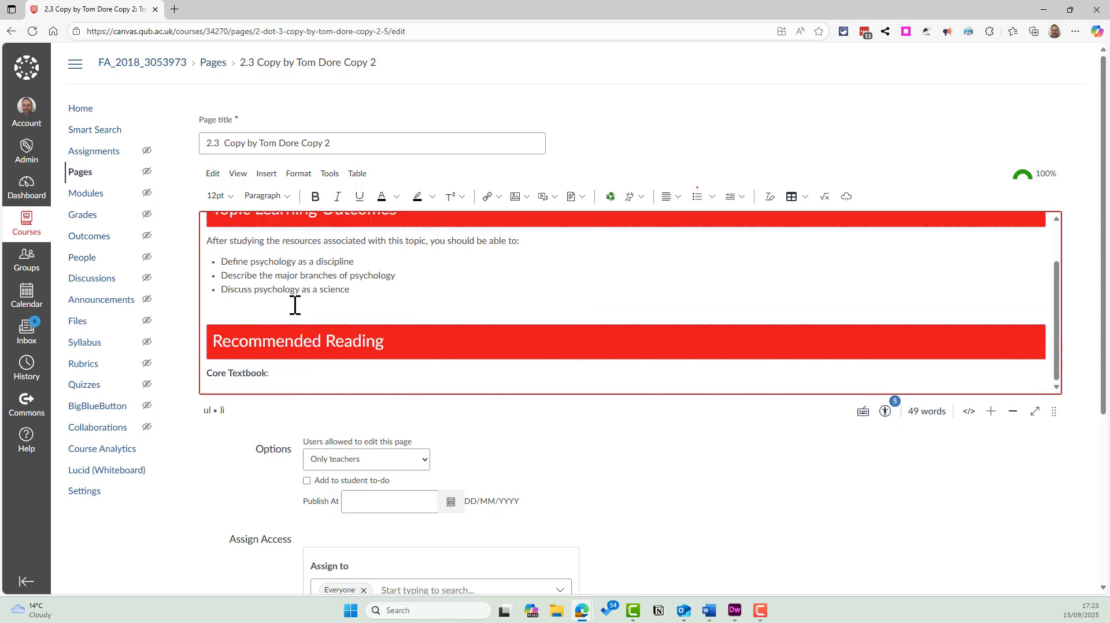
pyautogui.scroll(1, 292, 306)
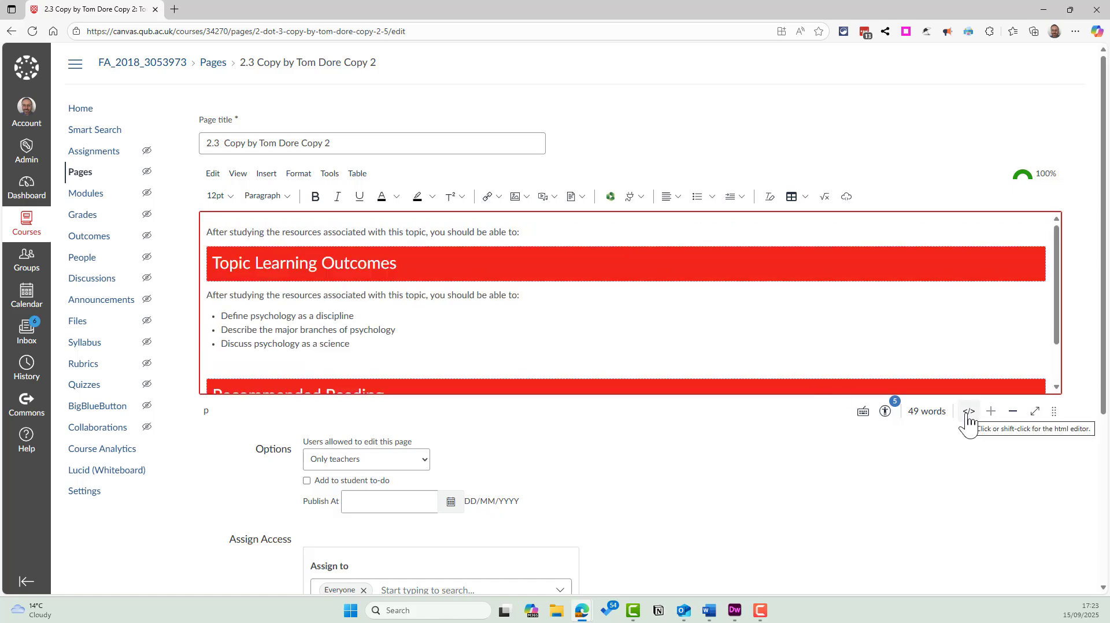
pyautogui.scroll(-3, 969, 422)
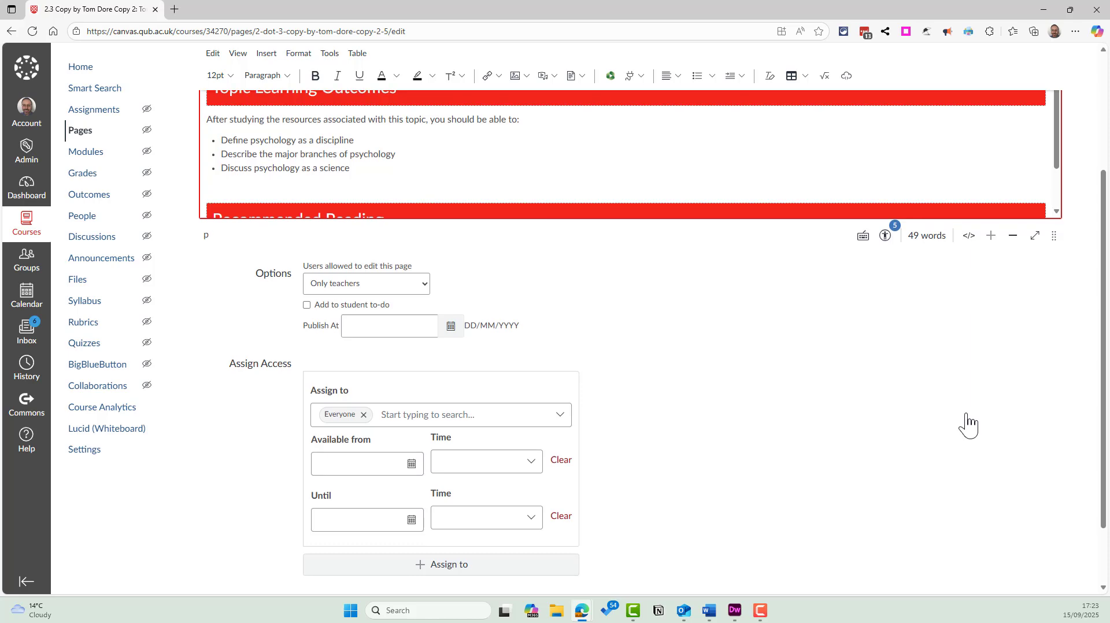
pyautogui.scroll(-2, 969, 423)
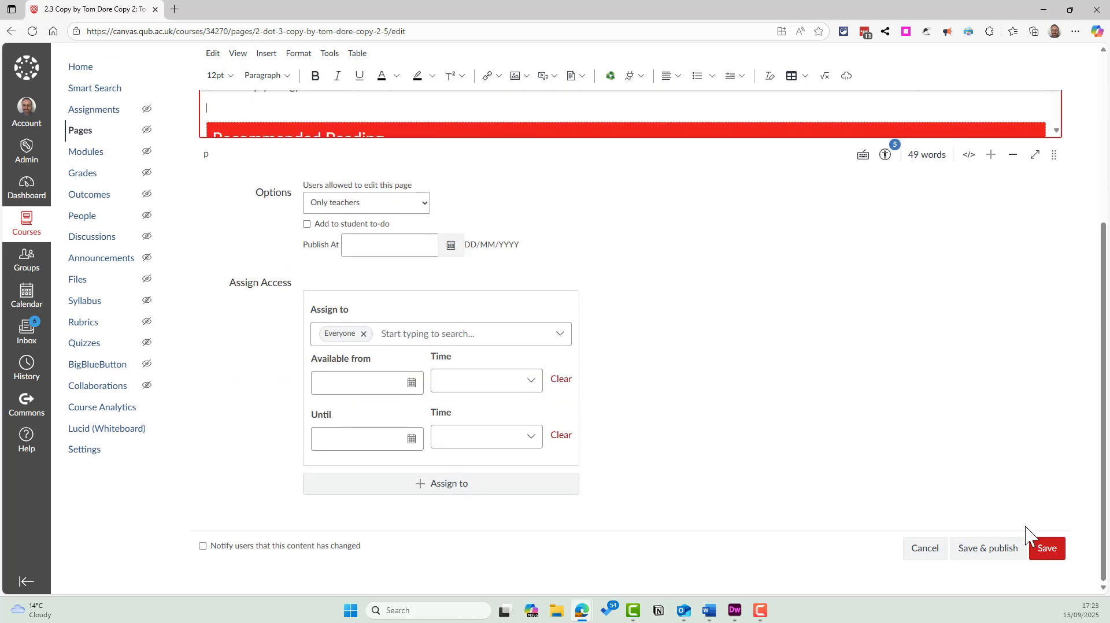
pyautogui.scroll(2, 880, 426)
pyautogui.scroll(3, 880, 427)
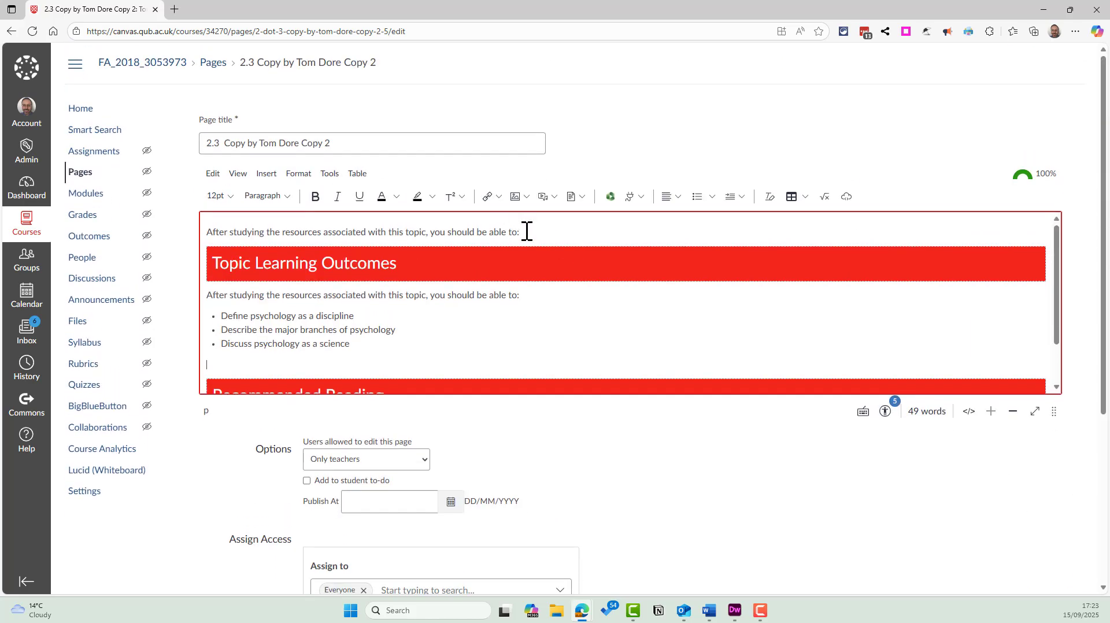
# Replace the opening sentence with "Welcome to ...." and set the page title to "DON'T LET THE TABLE START THE PAGE"
pyautogui.moveTo(526, 231); pyautogui.dragTo(132, 199)
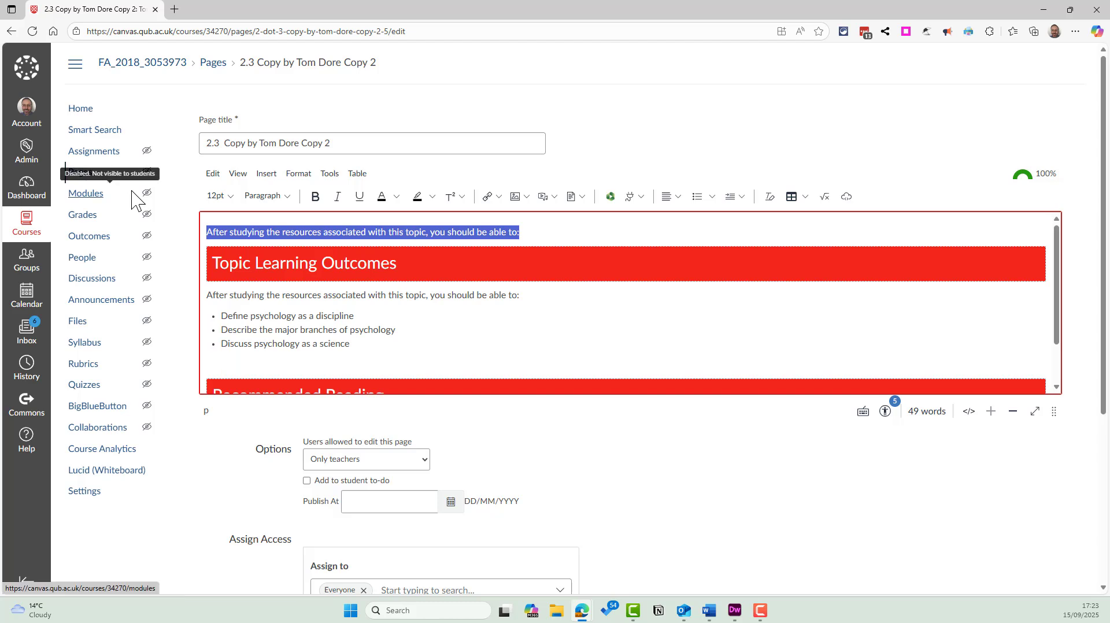
pyautogui.write('w')
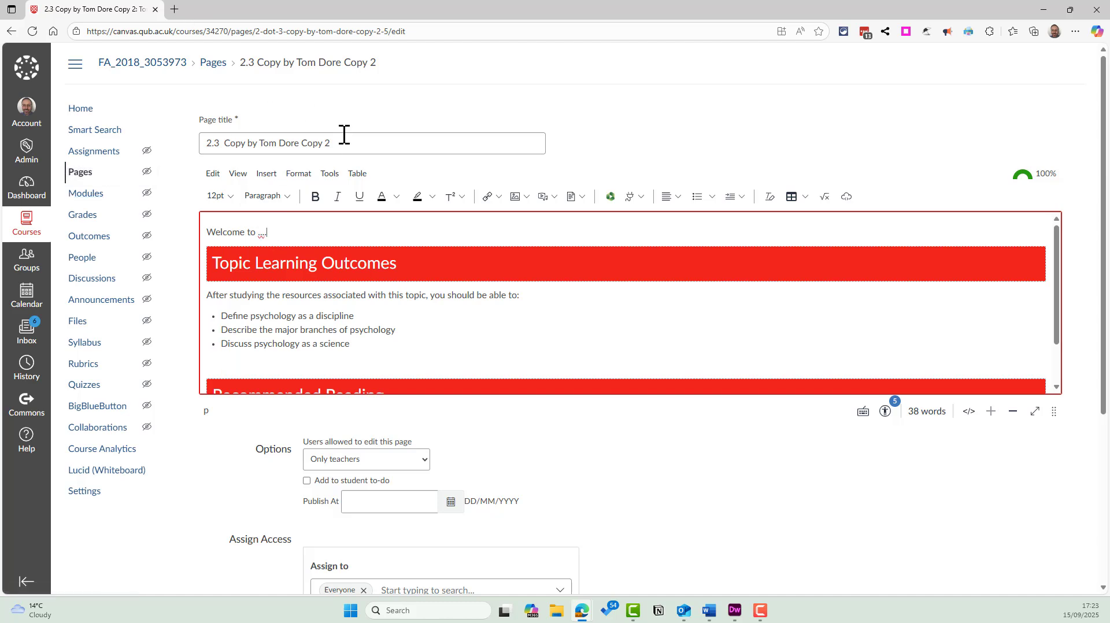
pyautogui.moveTo(338, 143); pyautogui.dragTo(103, 116)
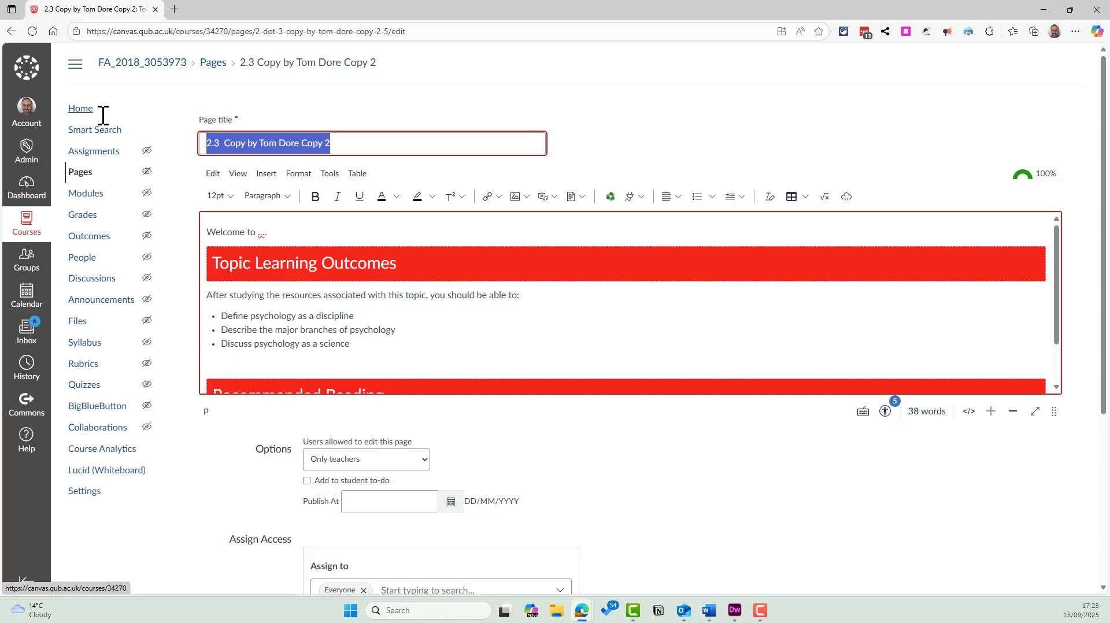
pyautogui.write('t')
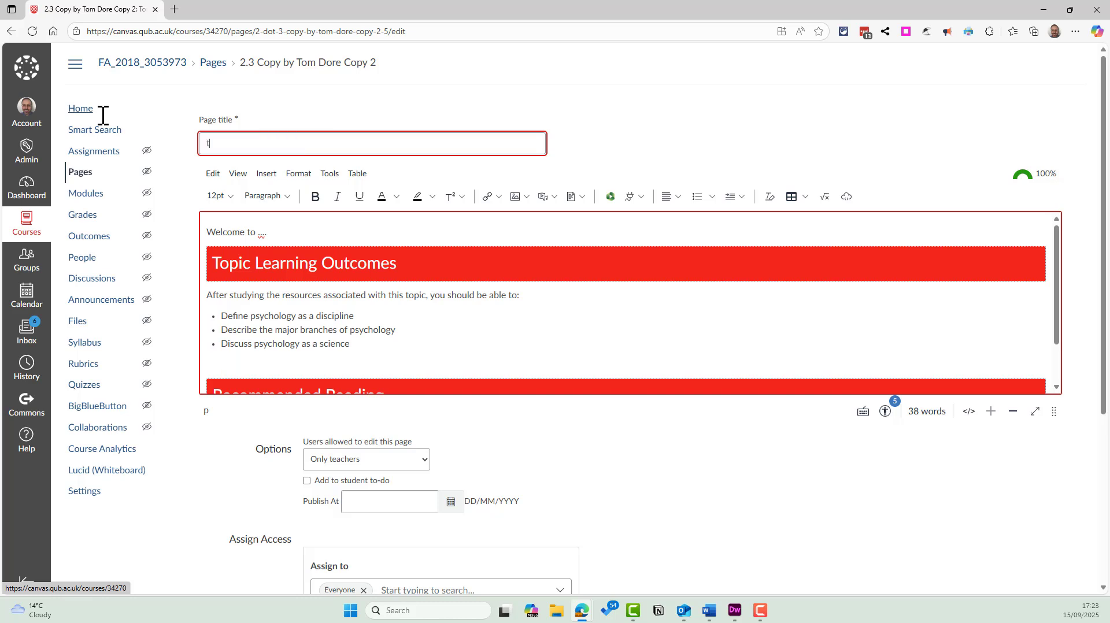
pyautogui.write("ON'T LET THE TABLE START THE PAGE")
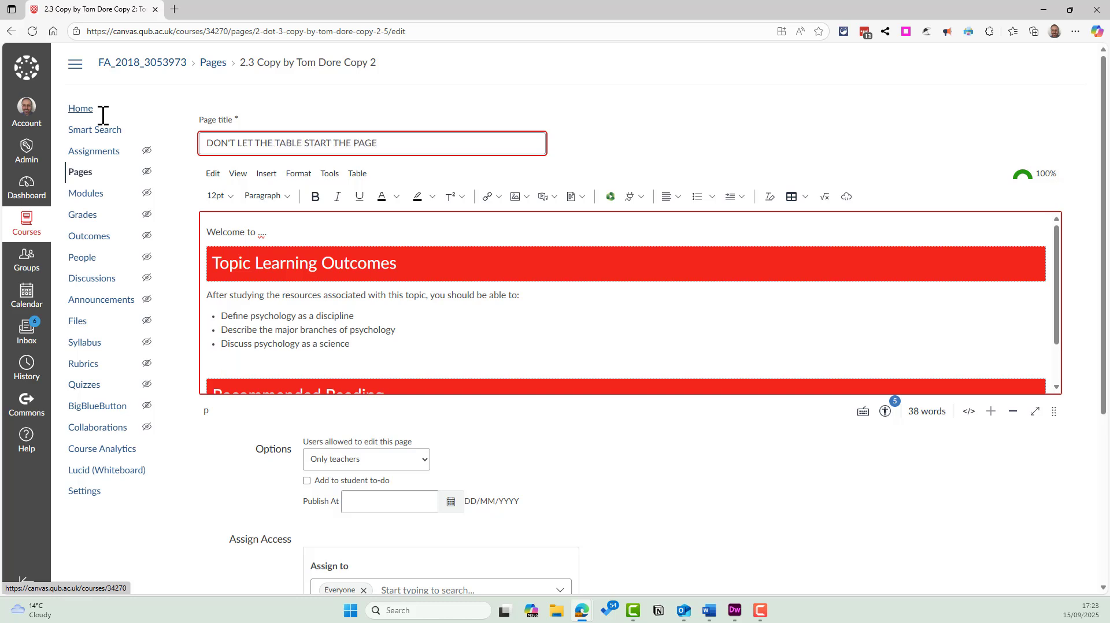
# Save the page without publishing it and reopen it for editing
pyautogui.scroll(-2, 827, 472)
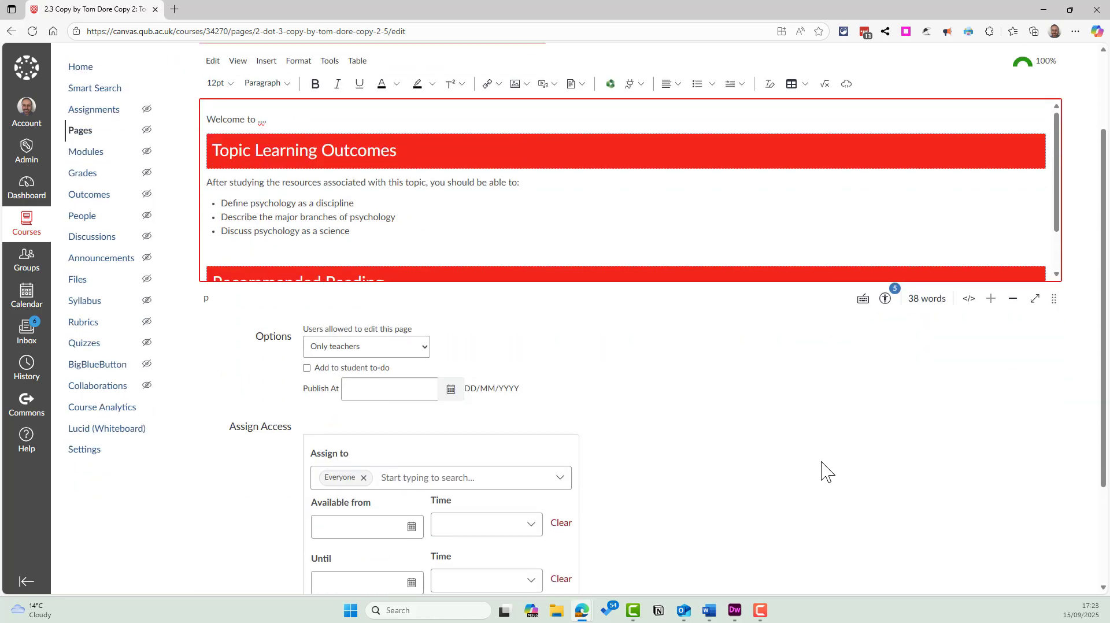
pyautogui.scroll(-3, 824, 471)
pyautogui.click(1046, 550)
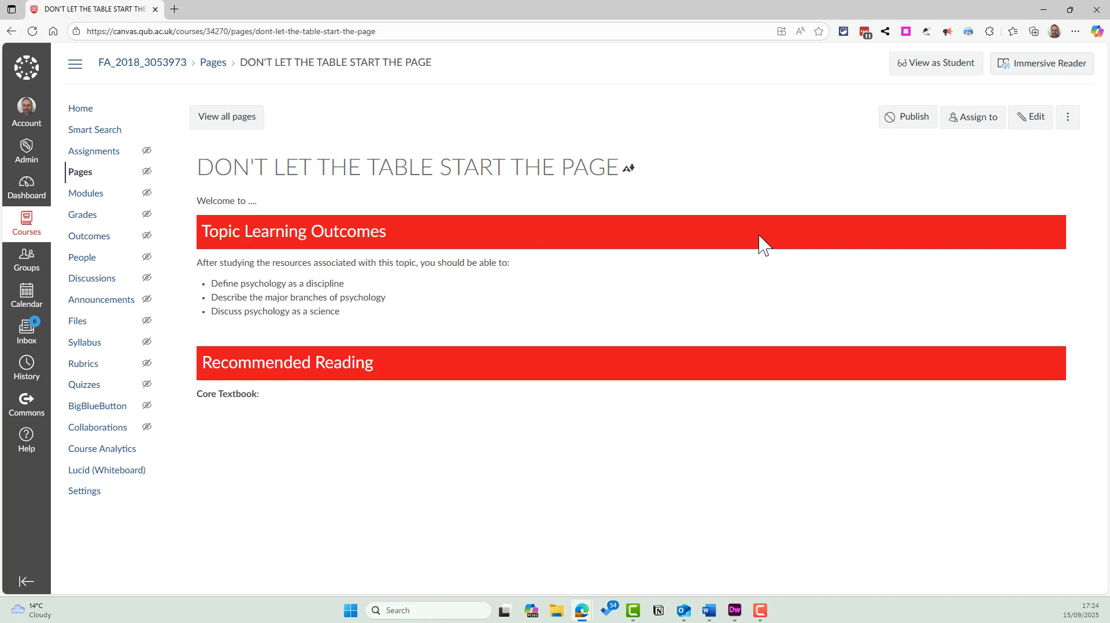
pyautogui.click(1039, 120)
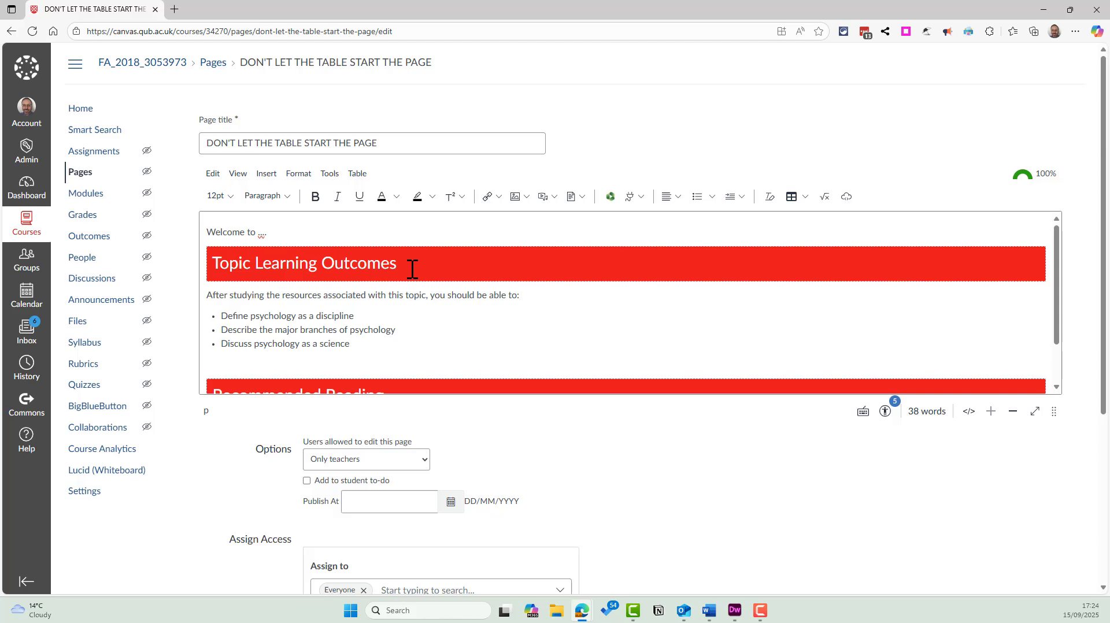
# Examine where the first table tag sits in the page's HTML source, then return to the rich text editor
pyautogui.scroll(-1, 412, 269)
pyautogui.scroll(1, 413, 269)
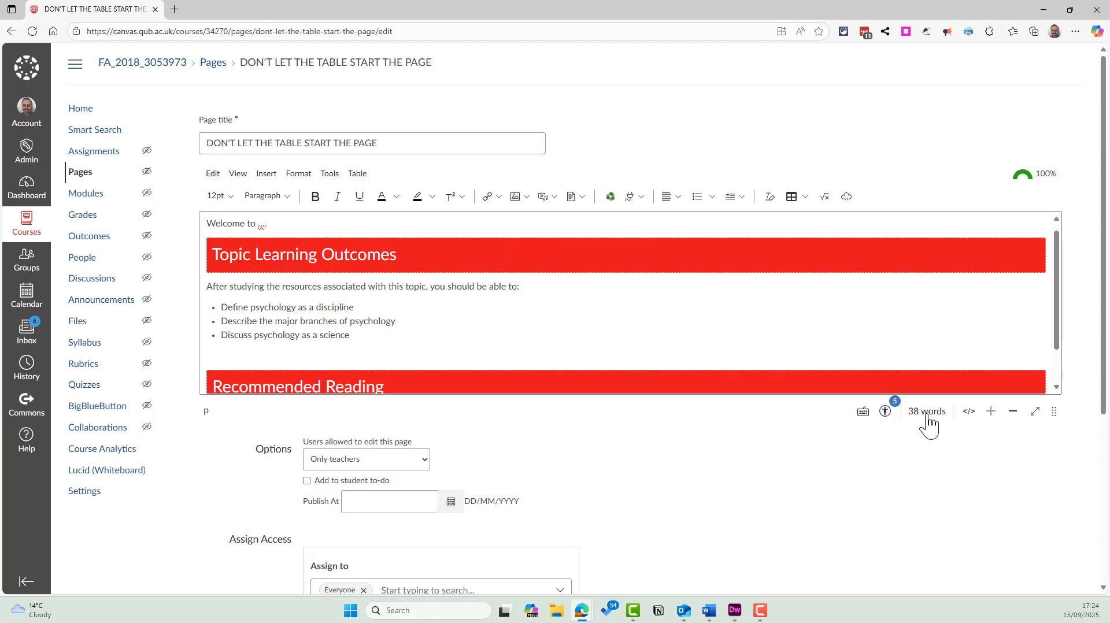
pyautogui.click(969, 412)
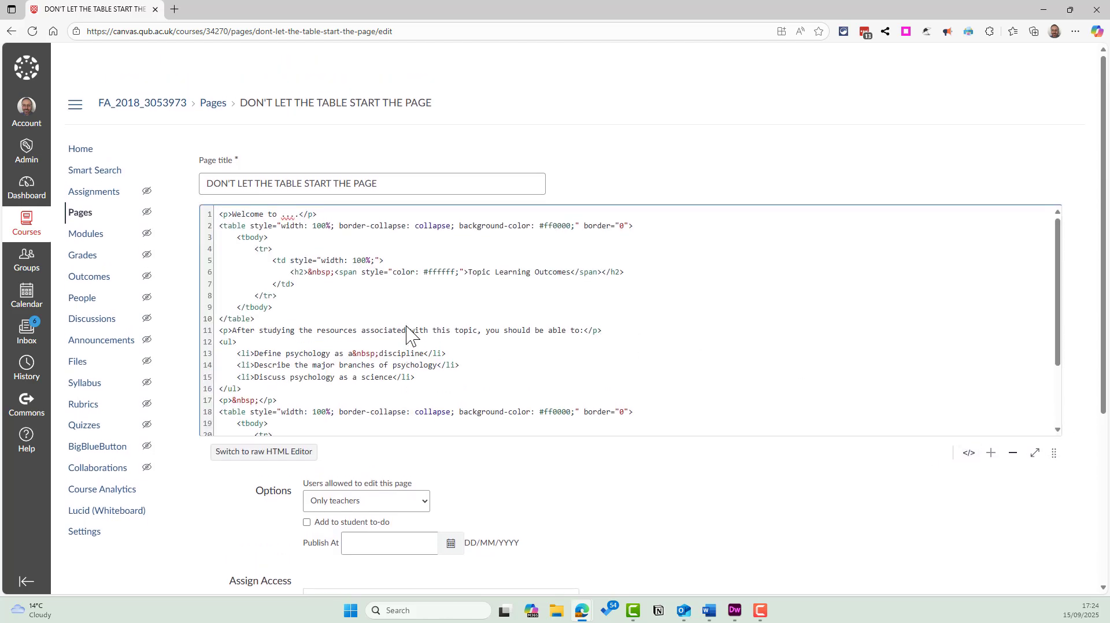
pyautogui.doubleClick(227, 185)
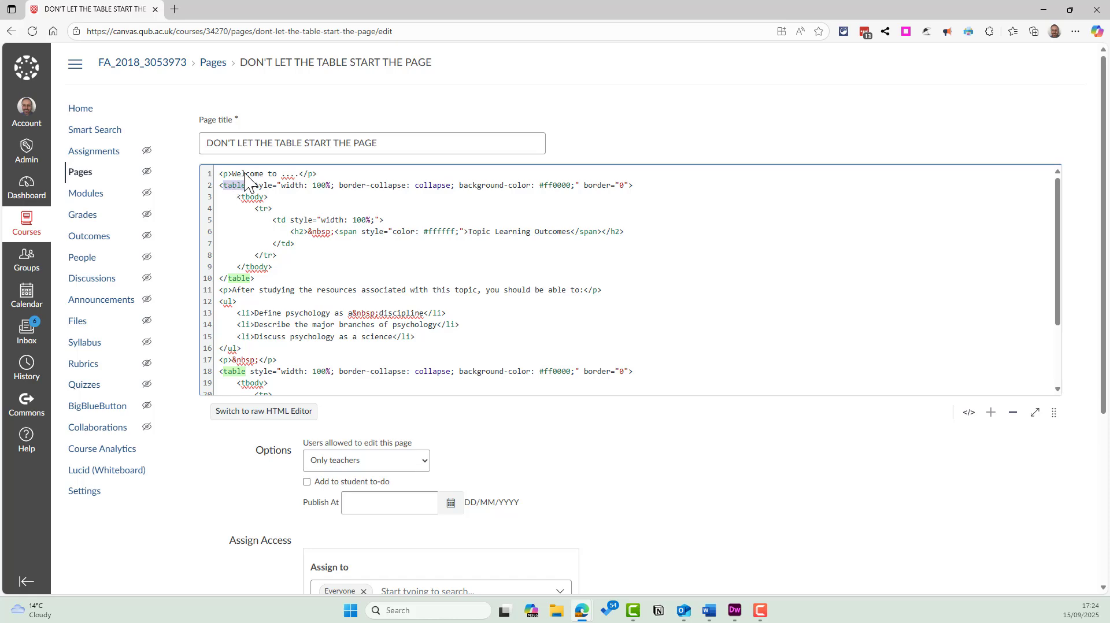
pyautogui.scroll(-3, 820, 446)
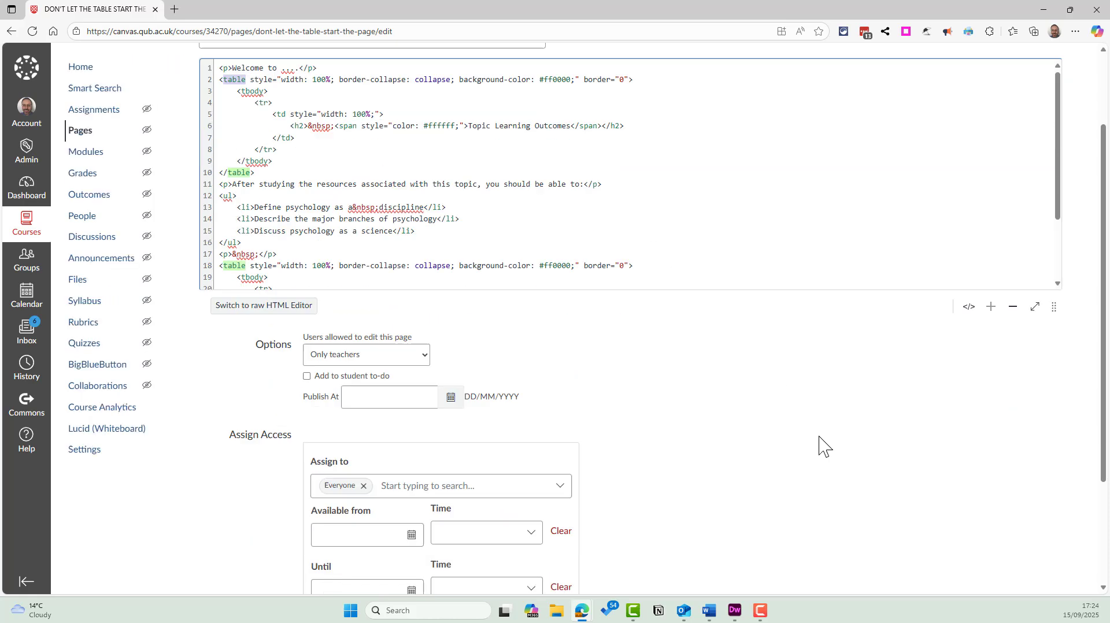
pyautogui.click(971, 270)
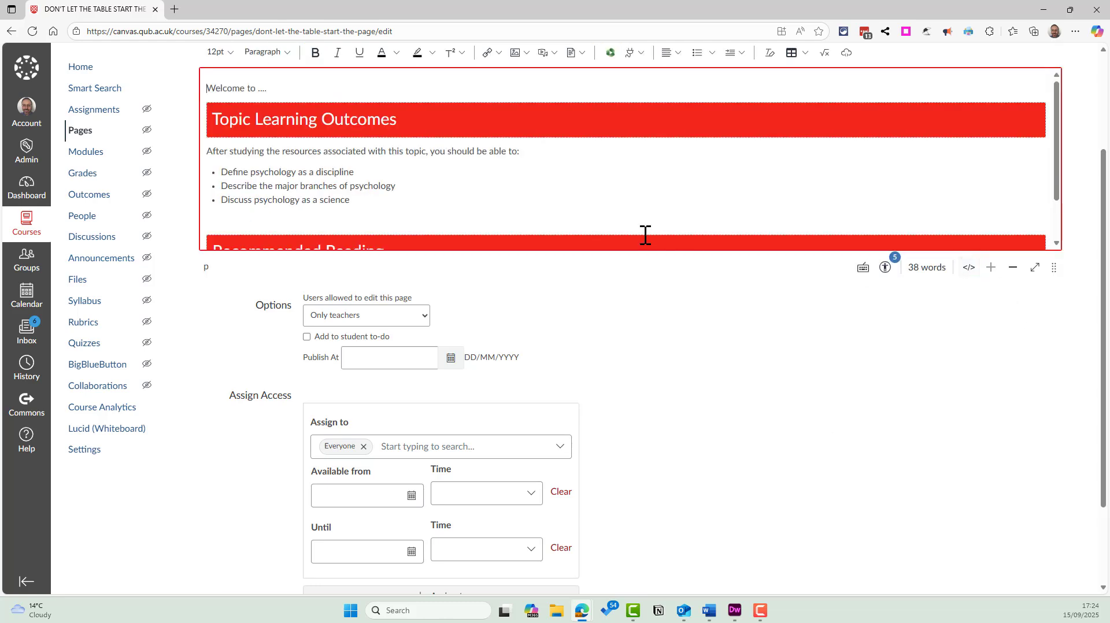
# Look over the two red heading tables, the text beneath them and the save options of the page
pyautogui.click(550, 128)
pyautogui.scroll(-1, 550, 130)
pyautogui.click(528, 197)
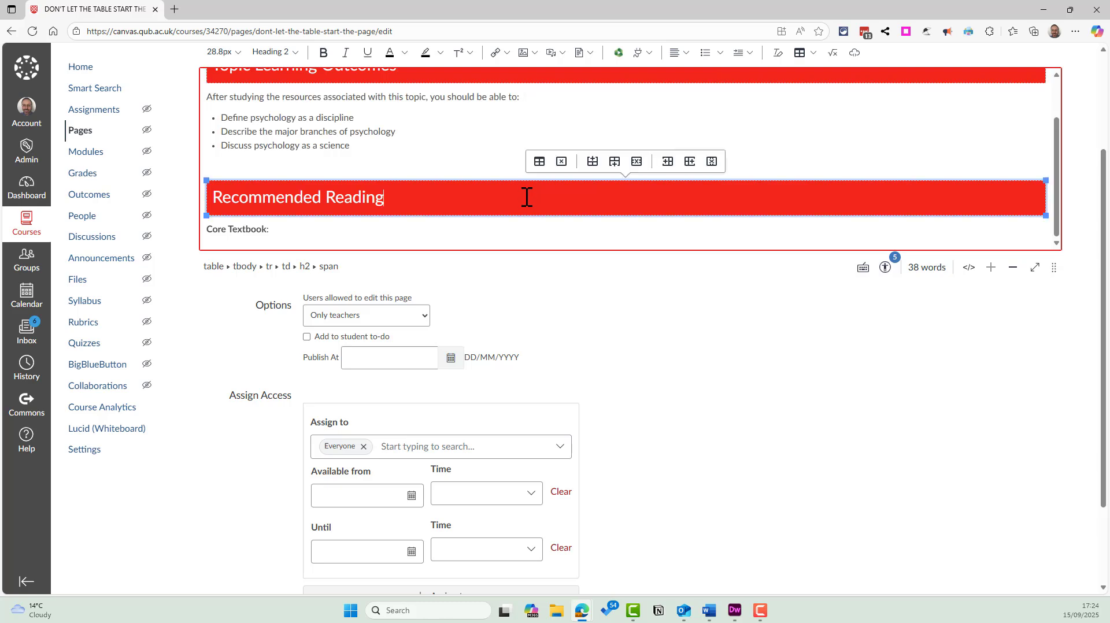
pyautogui.click(505, 232)
pyautogui.scroll(-2, 877, 375)
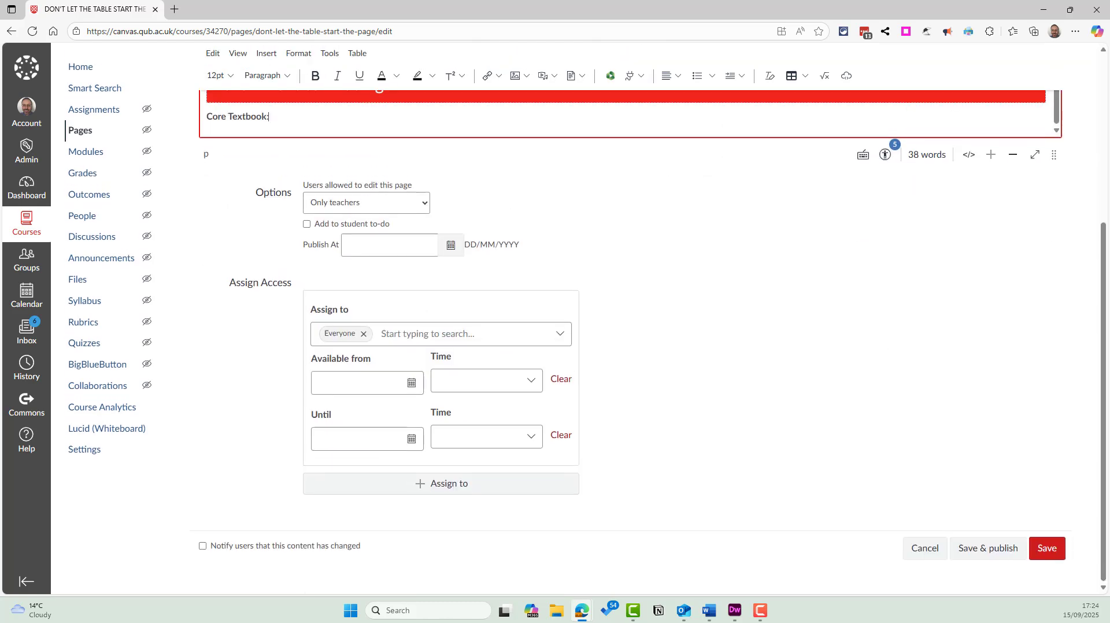
pyautogui.rightClick(1045, 552)
pyautogui.click(1017, 583)
pyautogui.scroll(5, 873, 428)
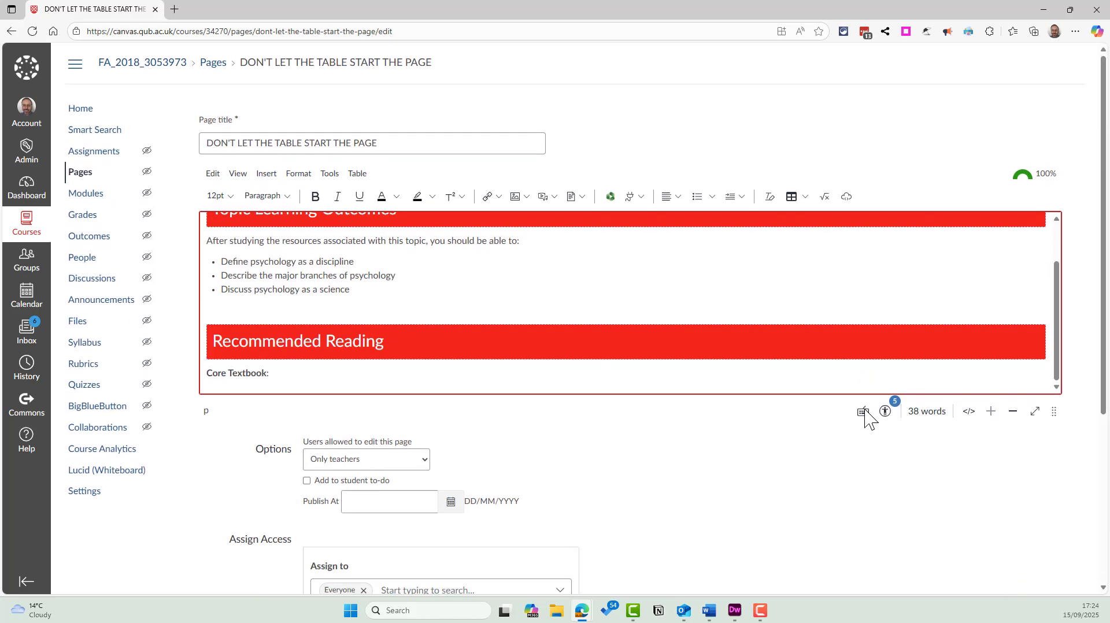
pyautogui.scroll(-5, 867, 415)
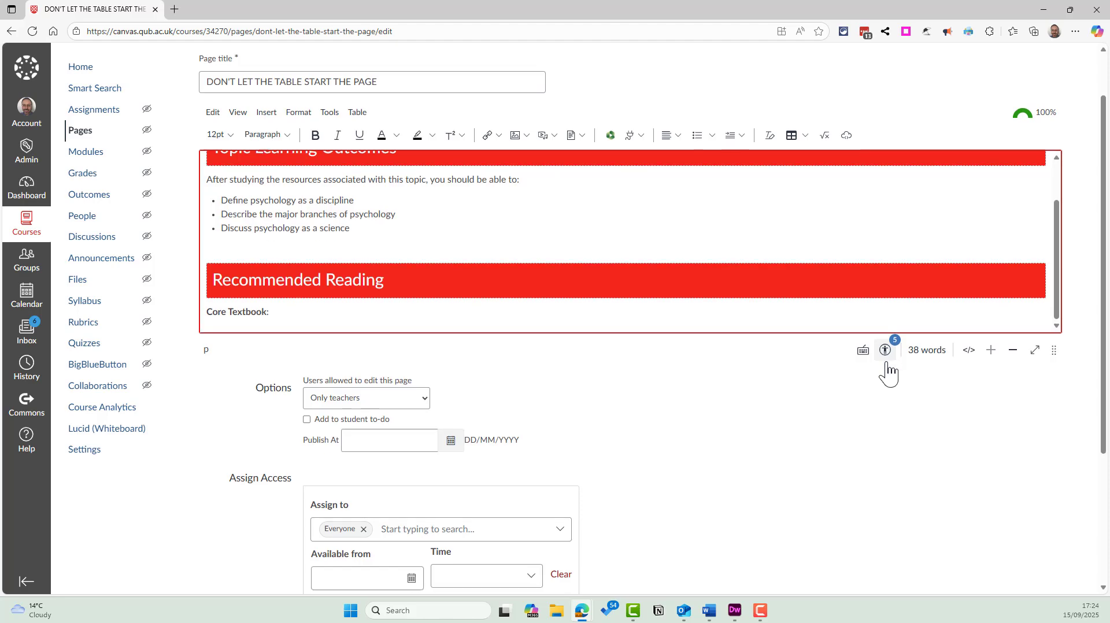
pyautogui.scroll(5, 960, 496)
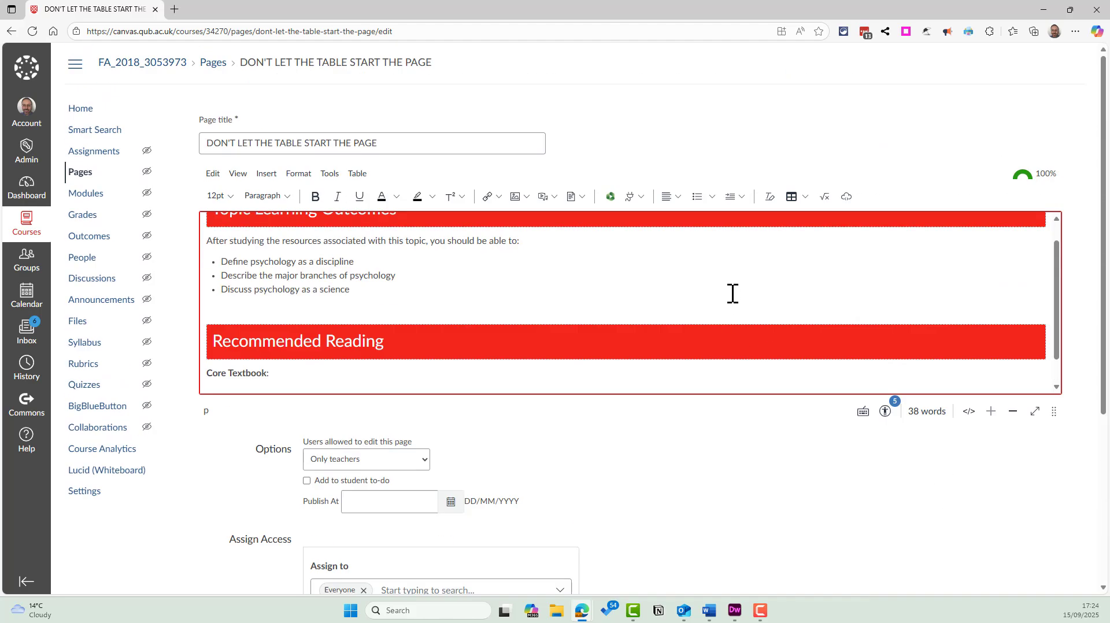
pyautogui.scroll(3, 732, 295)
# Copy the "Topic Learning Outcomes" text from the first red table and paste it as plain text on a new line below "Welcome to ...."
pyautogui.click(558, 267)
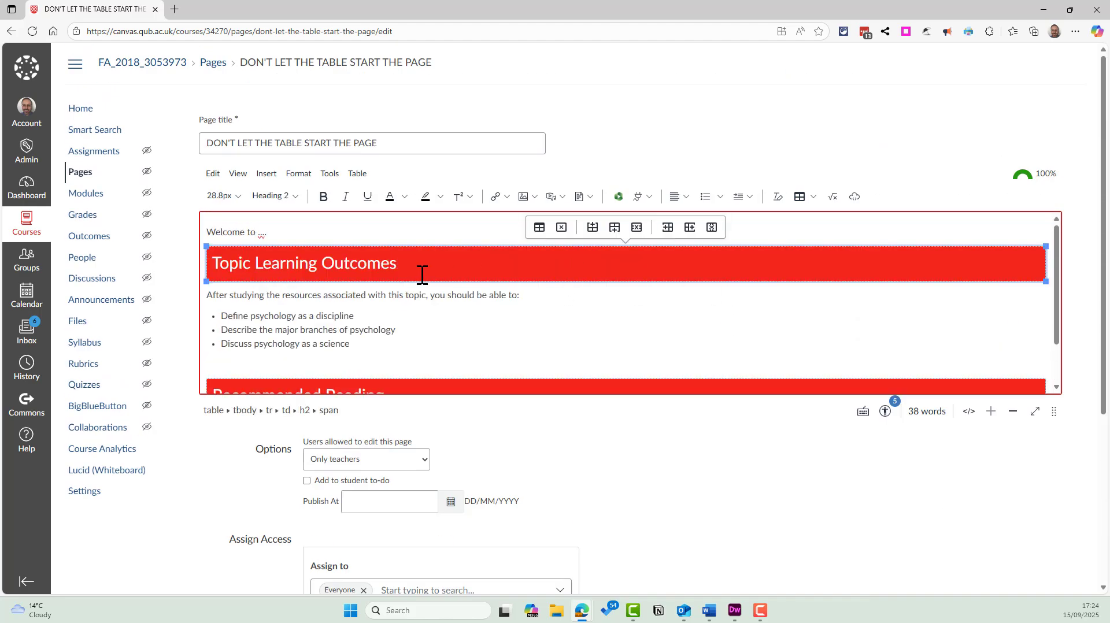
pyautogui.moveTo(401, 266); pyautogui.dragTo(215, 264)
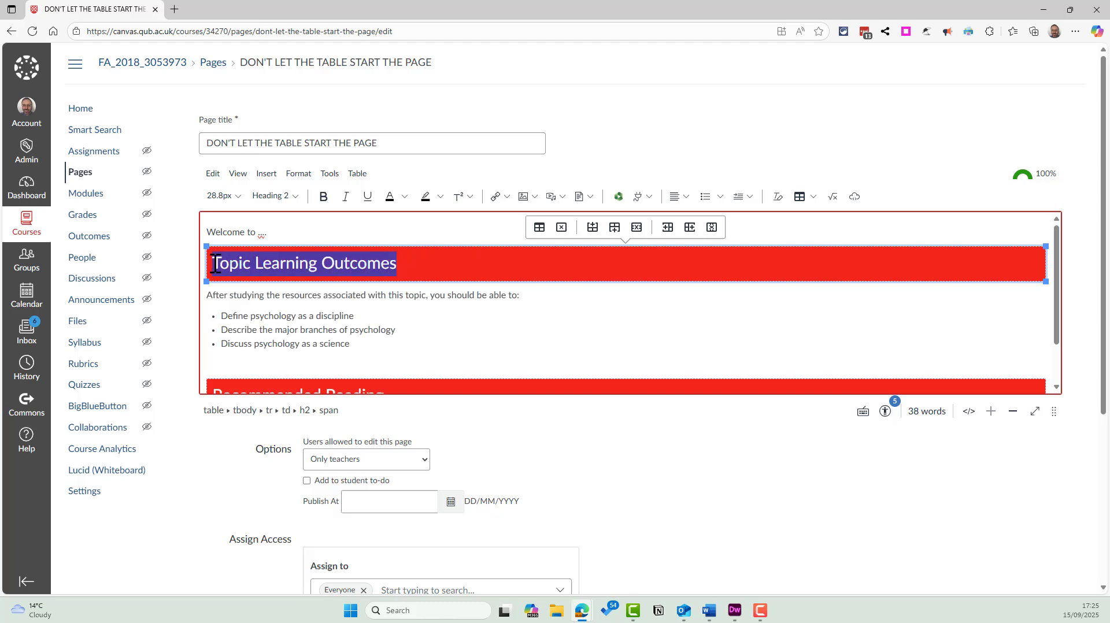
pyautogui.rightClick(290, 259)
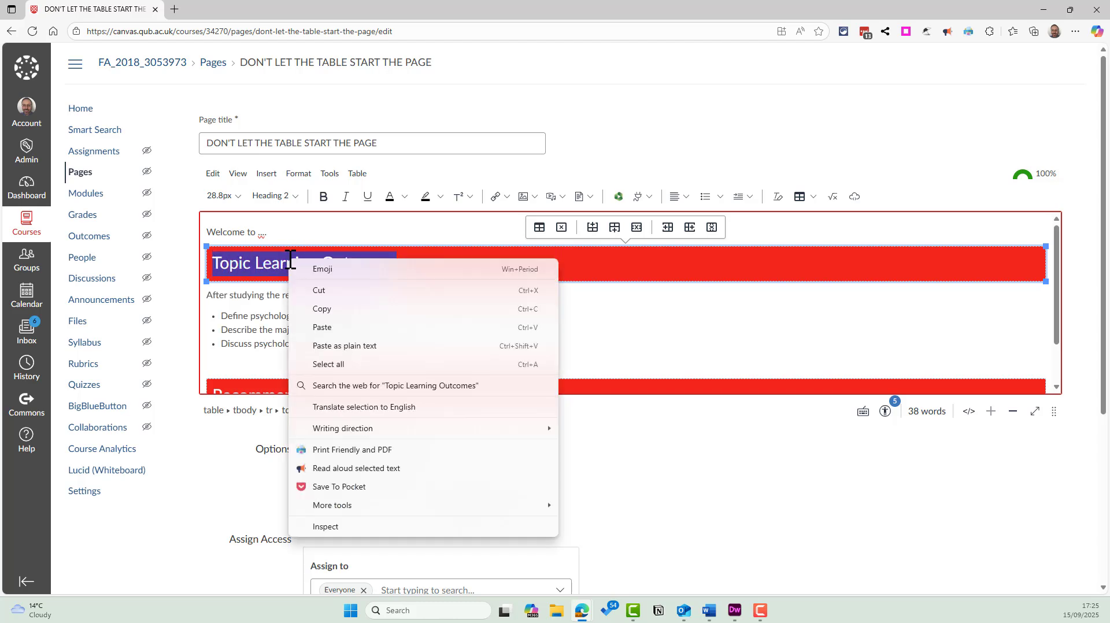
pyautogui.click(321, 309)
pyautogui.click(301, 235)
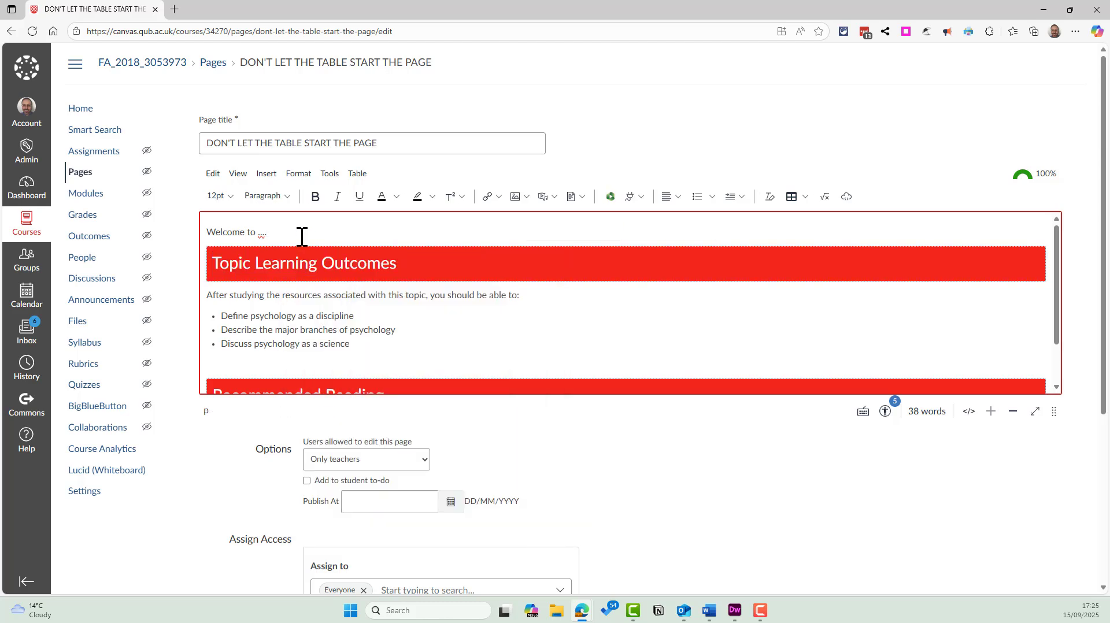
pyautogui.press('Return')
pyautogui.hotkey('ctrl', 'v')
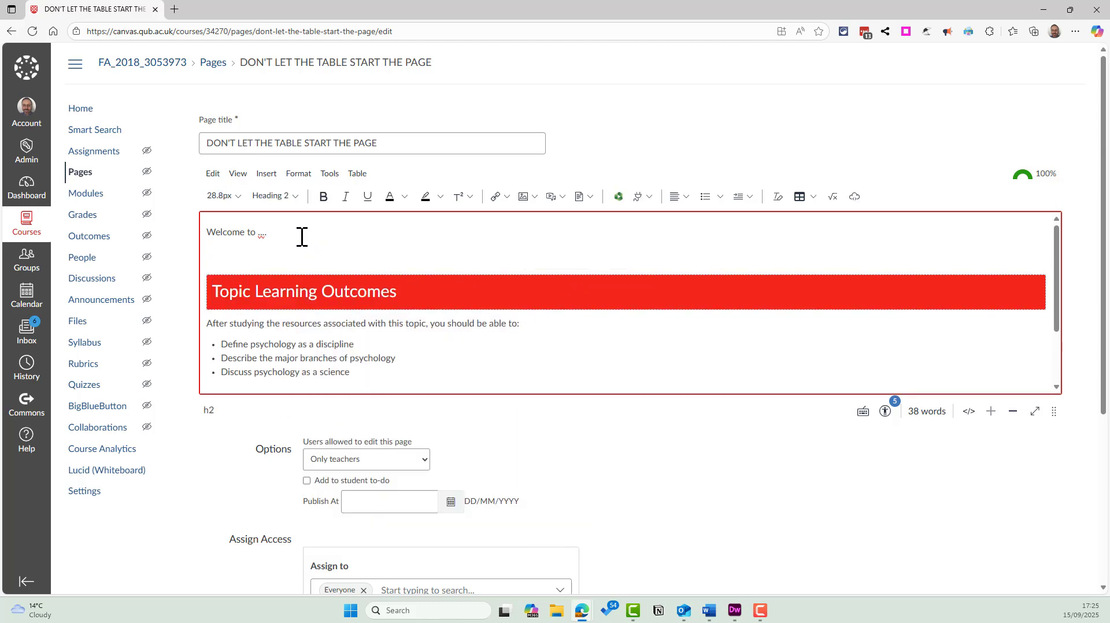
pyautogui.hotkey('ctrl', 'z')
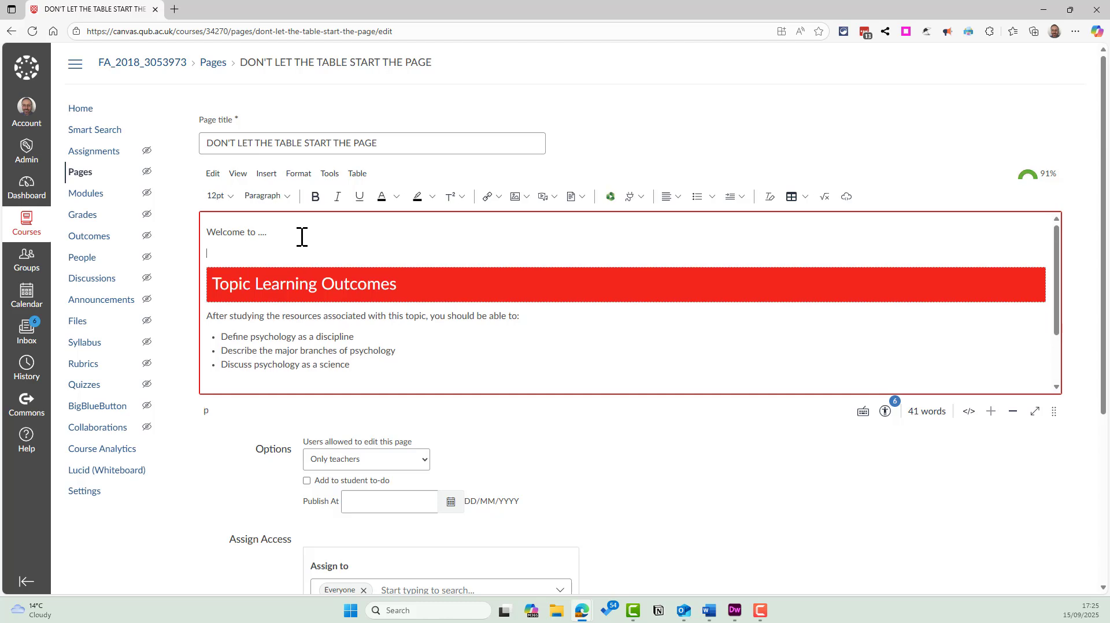
pyautogui.rightClick(250, 254)
pyautogui.click(299, 363)
# Format the pasted "Topic Learning Outcomes" line as Heading 2
pyautogui.tripleClick(304, 252)
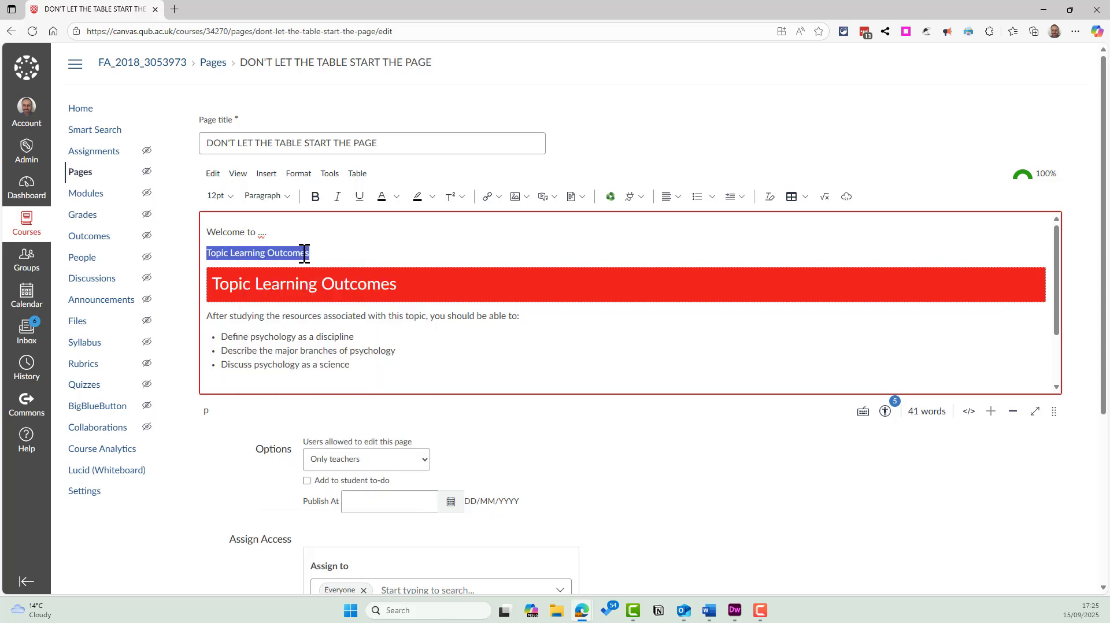
pyautogui.click(288, 196)
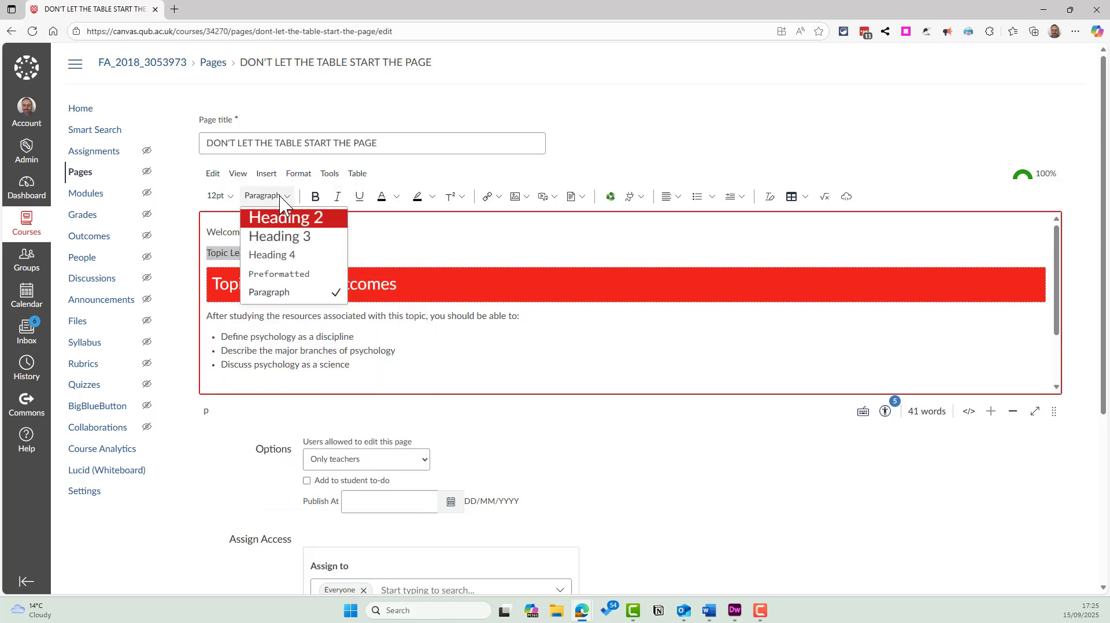
pyautogui.click(284, 219)
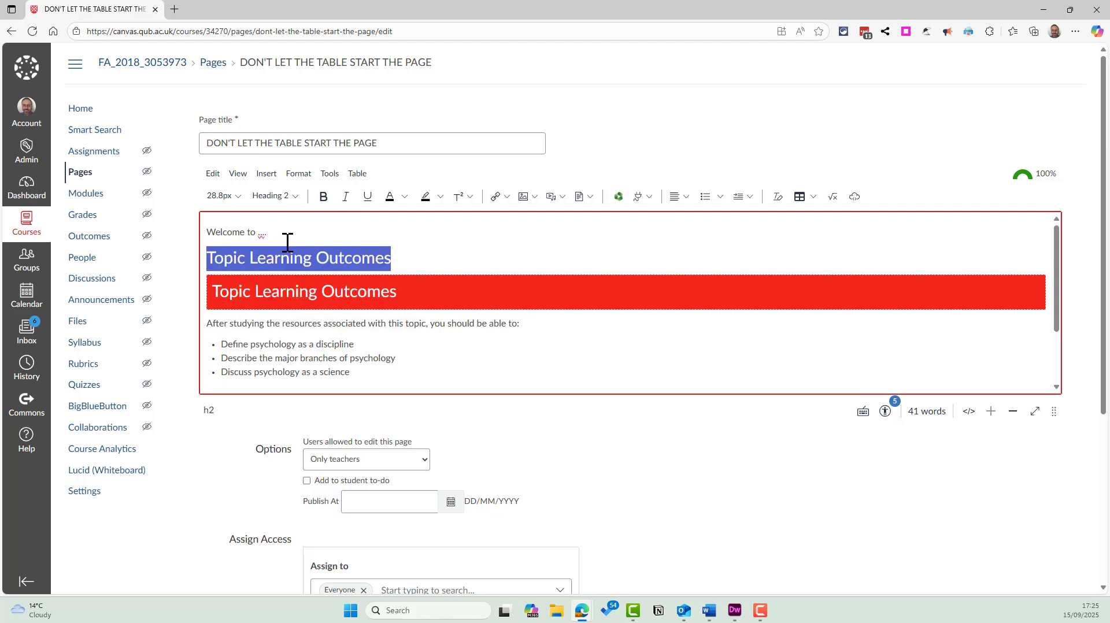
# Delete the "Welcome to ...." line and the red table containing the old "Topic Learning Outcomes" heading
pyautogui.click(283, 239)
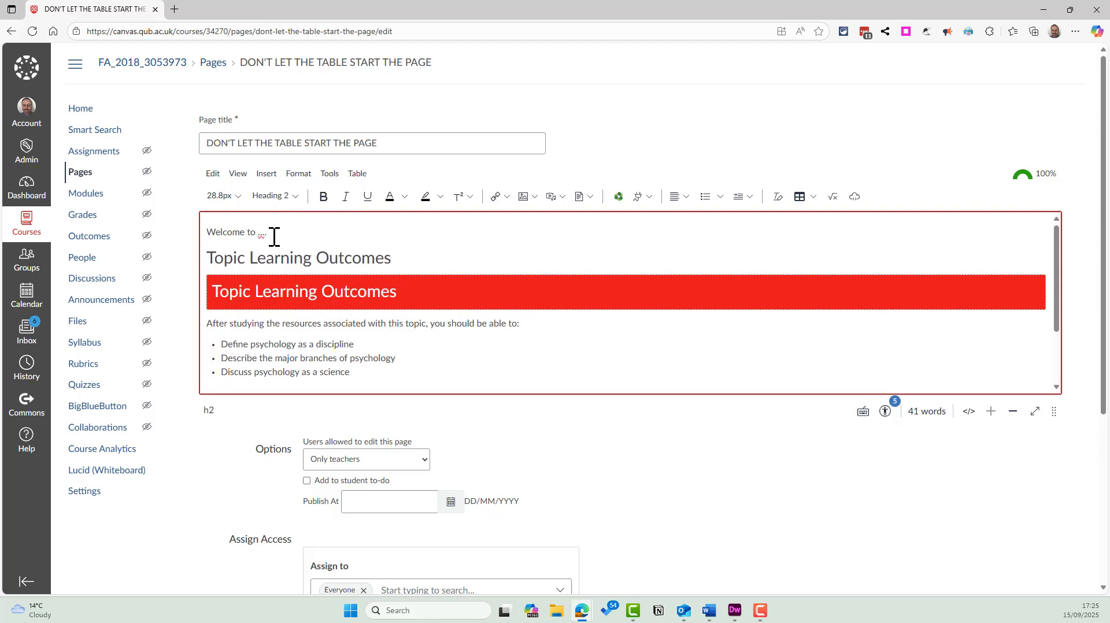
pyautogui.moveTo(270, 234); pyautogui.dragTo(168, 220)
pyautogui.press('BackSpace')
pyautogui.press('BackSpace')
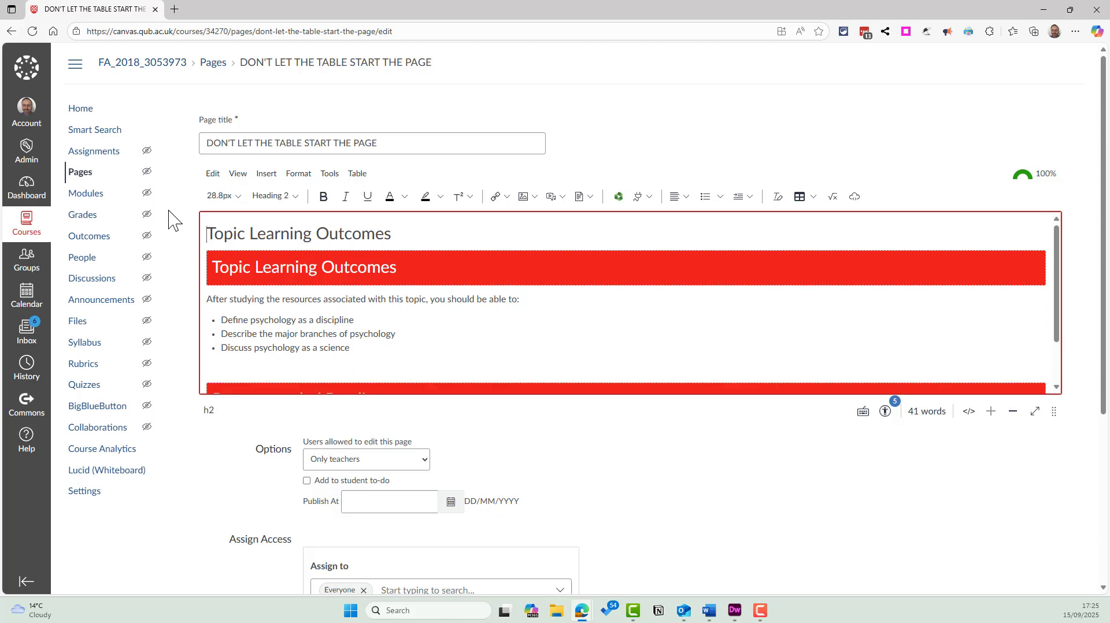
pyautogui.click(220, 267)
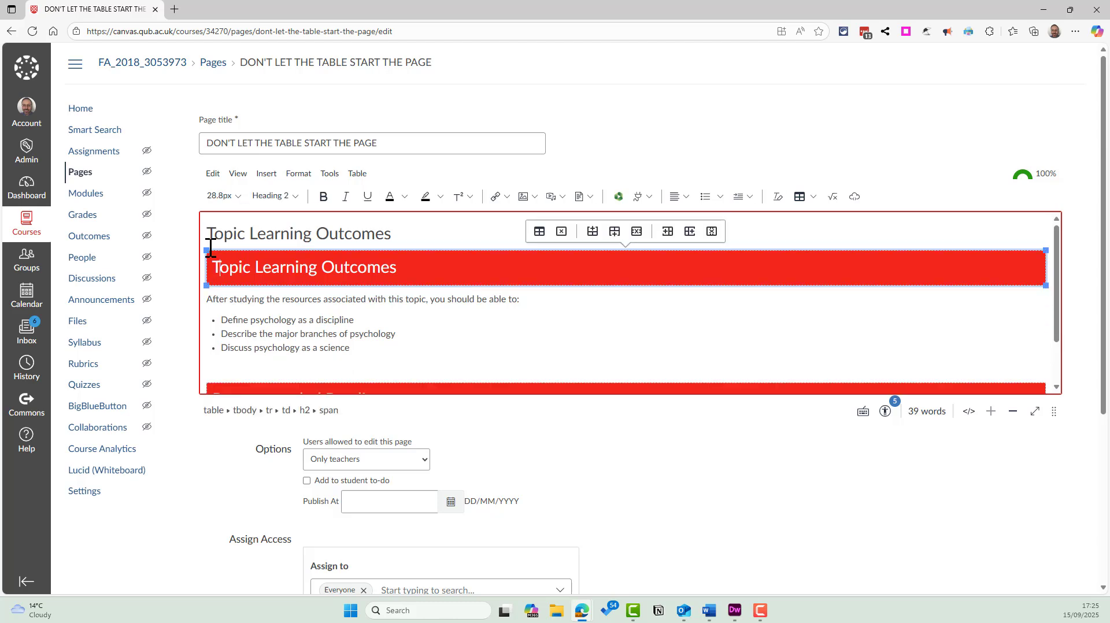
pyautogui.click(562, 232)
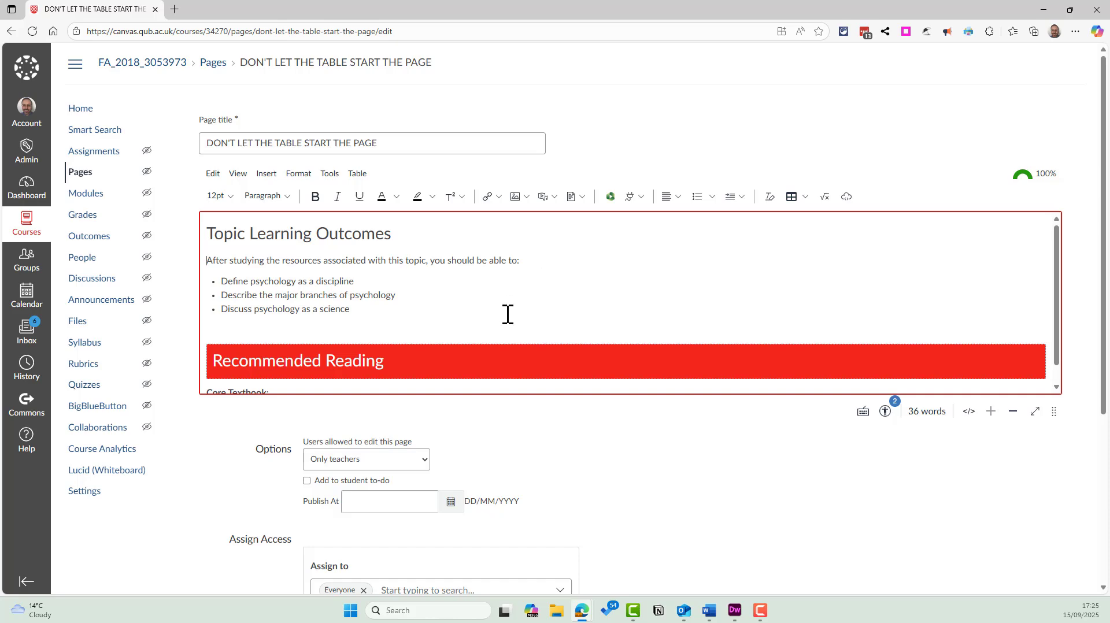
# Save the page without publishing it, and reopen it for editing
pyautogui.scroll(-4, 927, 491)
pyautogui.scroll(-1, 926, 482)
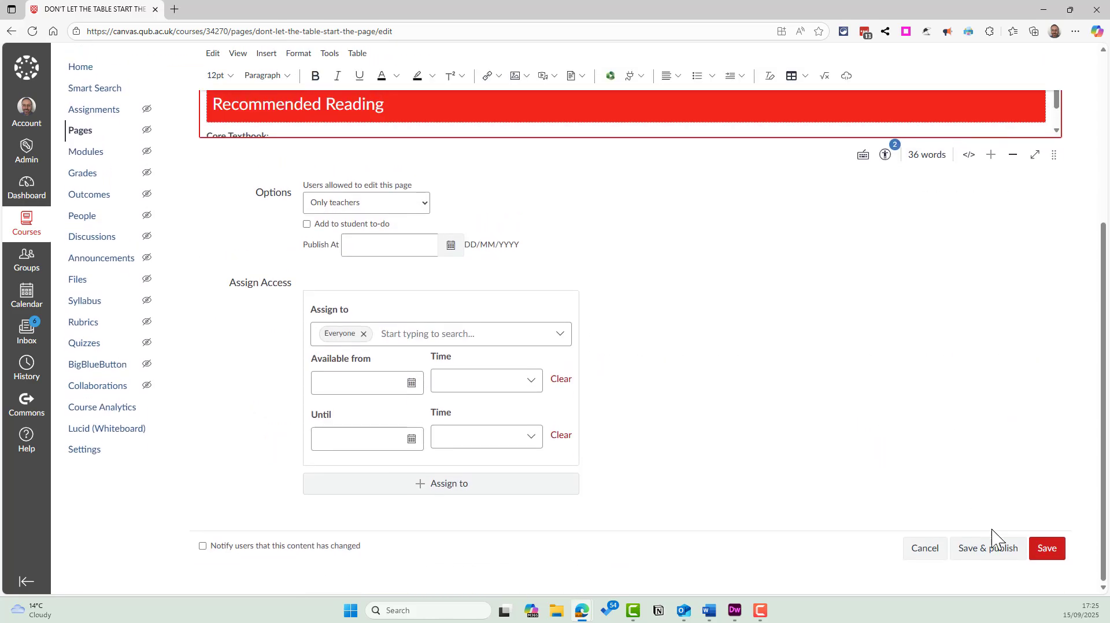
pyautogui.click(1044, 548)
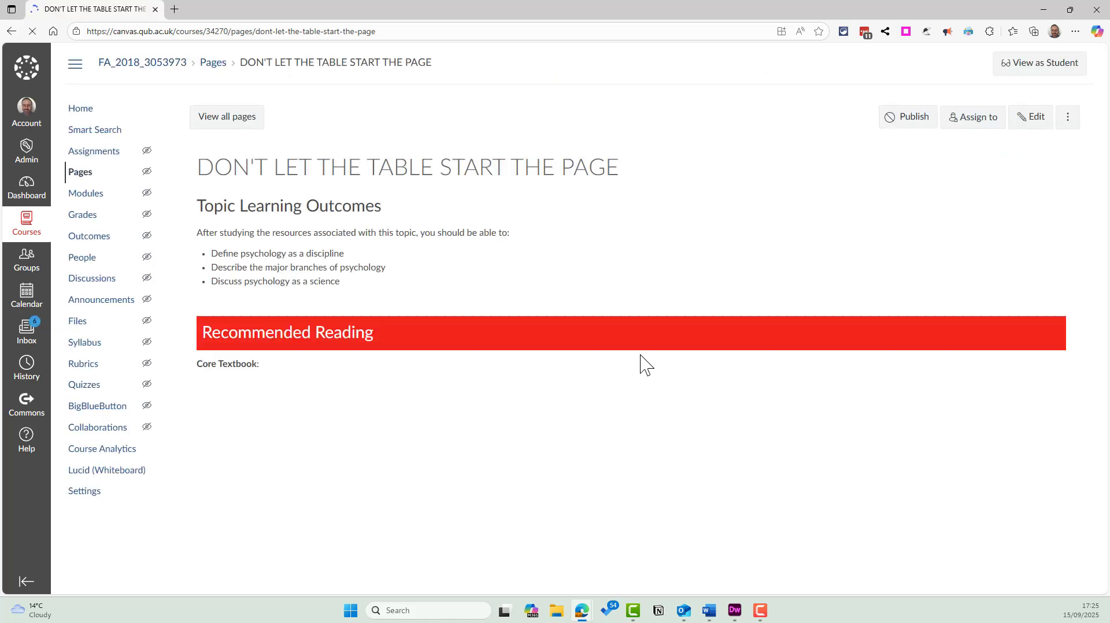
pyautogui.click(1038, 123)
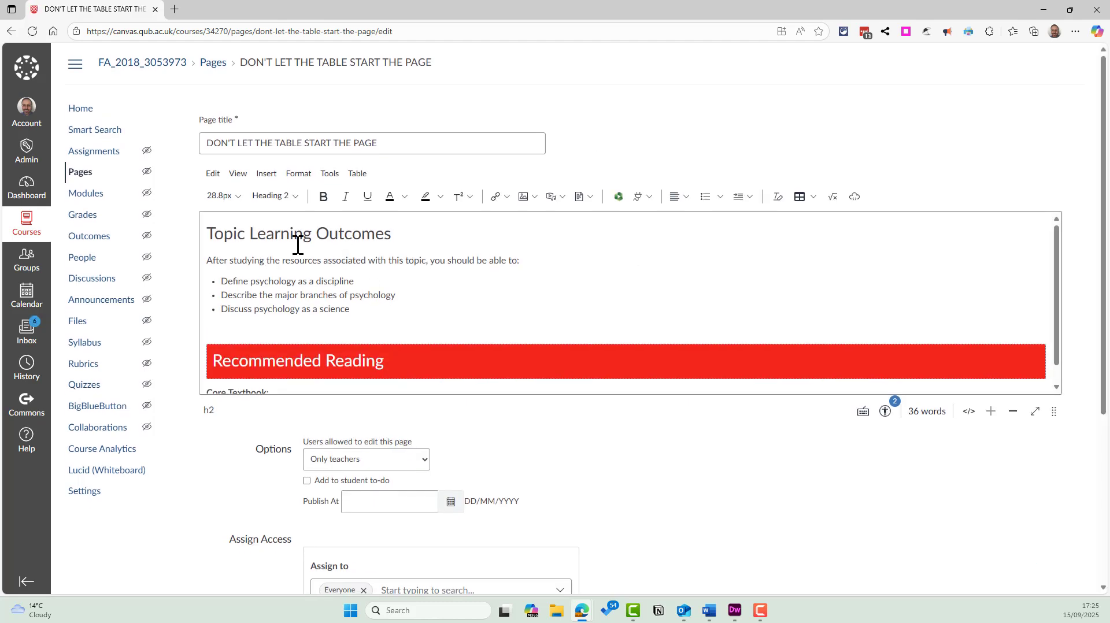
# Give the "Topic Learning Outcomes" heading white text and a red background highlight
pyautogui.click(304, 238)
pyautogui.click(293, 284)
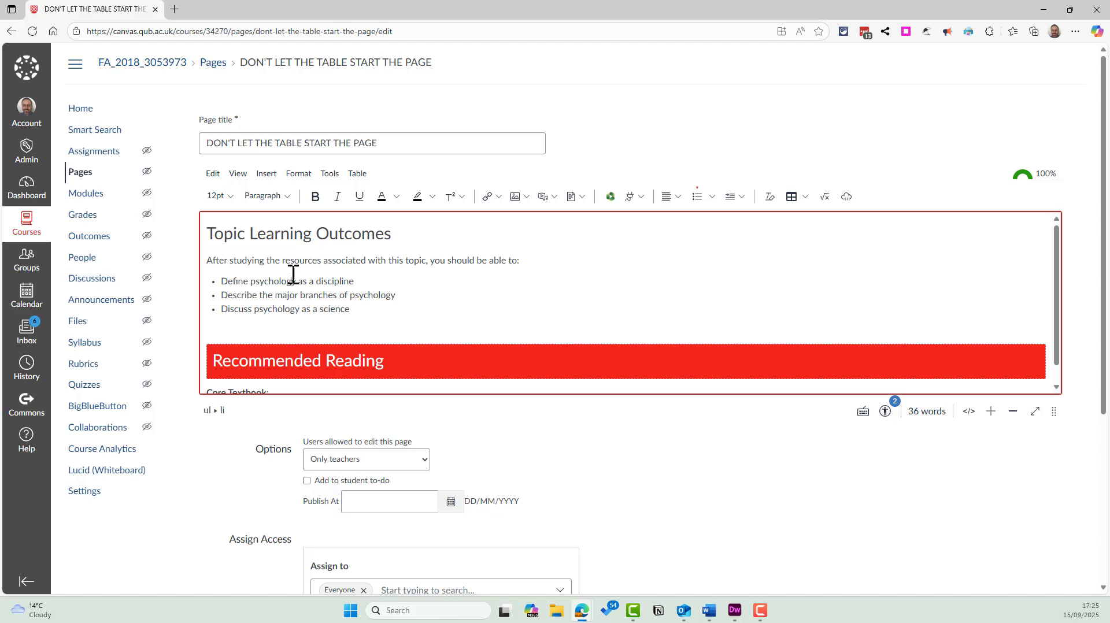
pyautogui.click(293, 241)
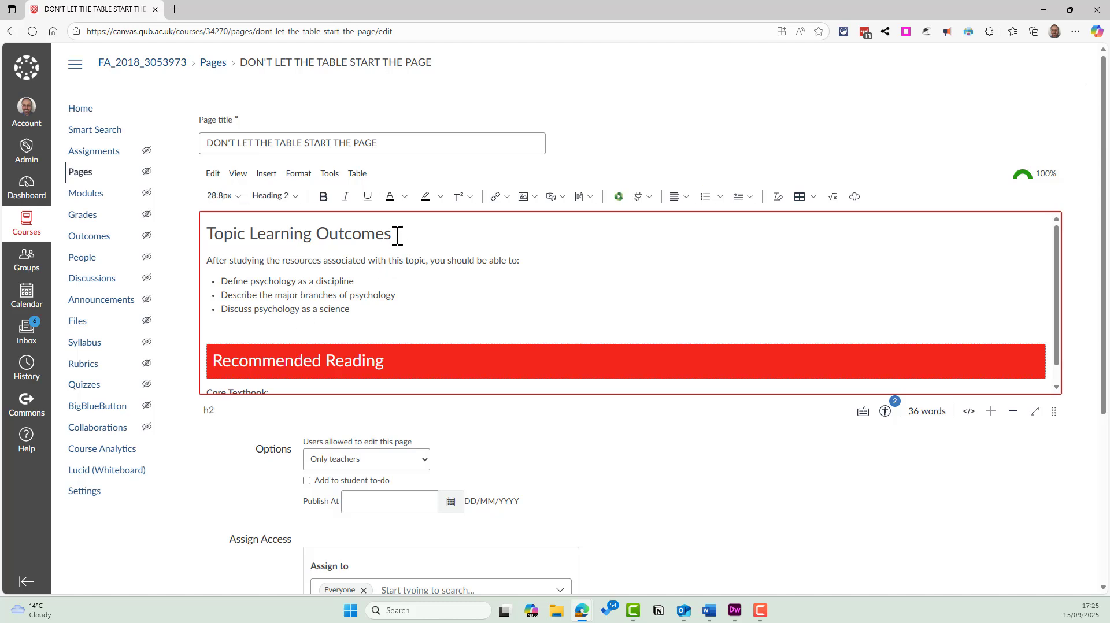
pyautogui.moveTo(398, 237); pyautogui.dragTo(77, 234)
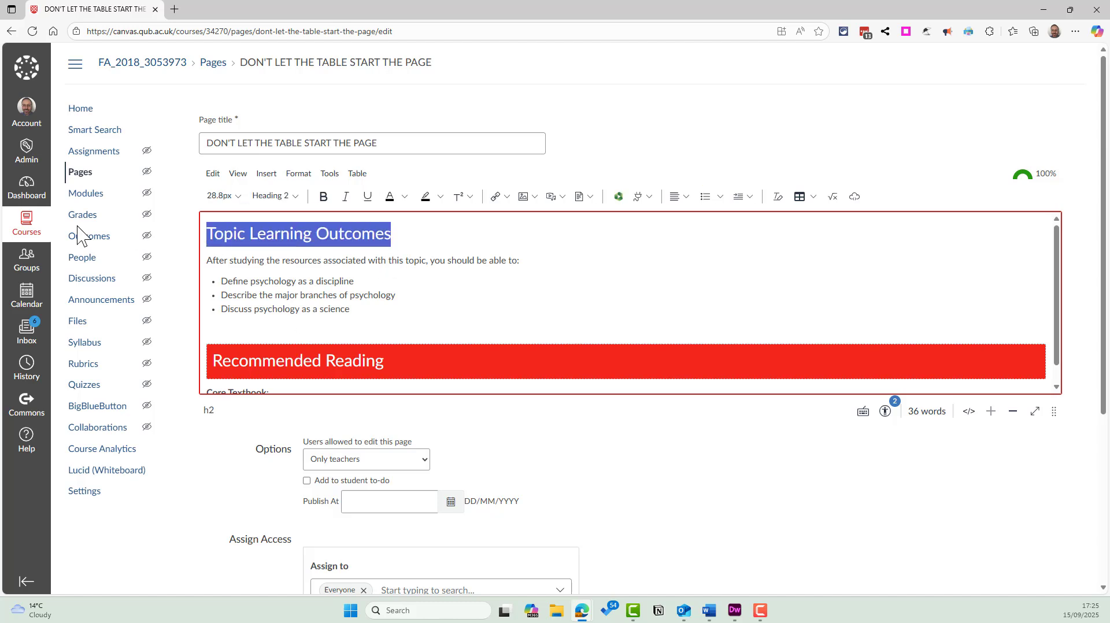
pyautogui.click(405, 197)
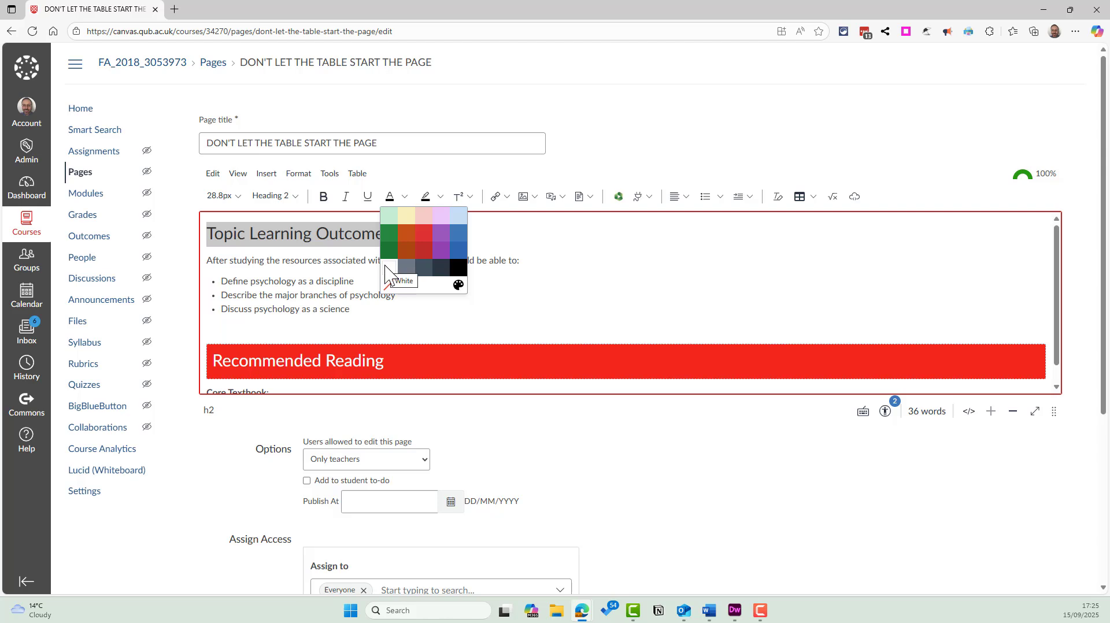
pyautogui.click(388, 271)
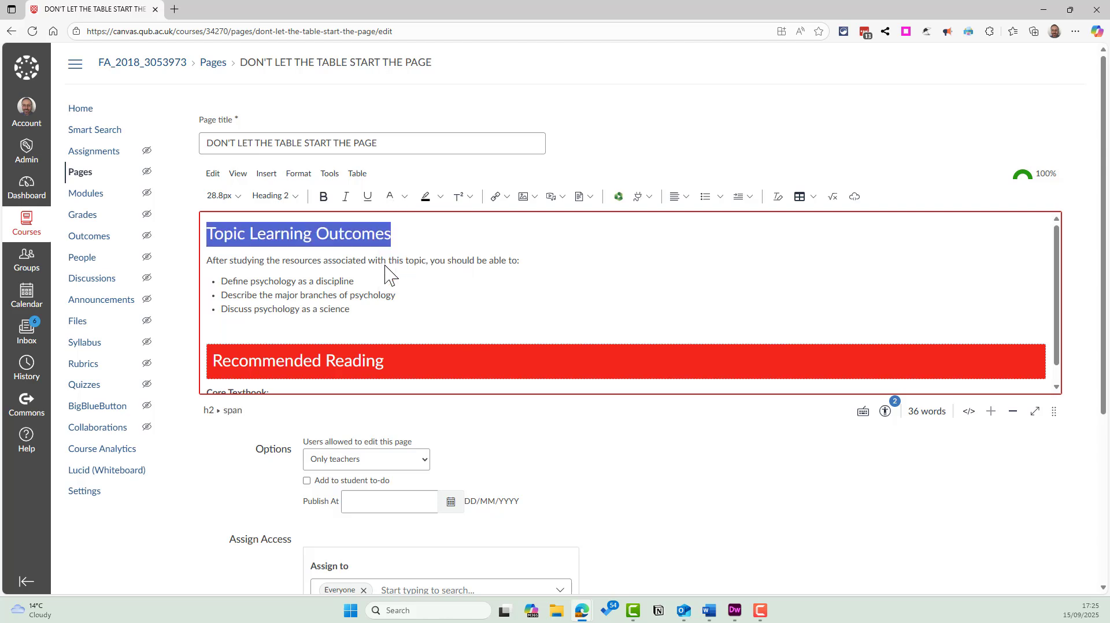
pyautogui.click(441, 198)
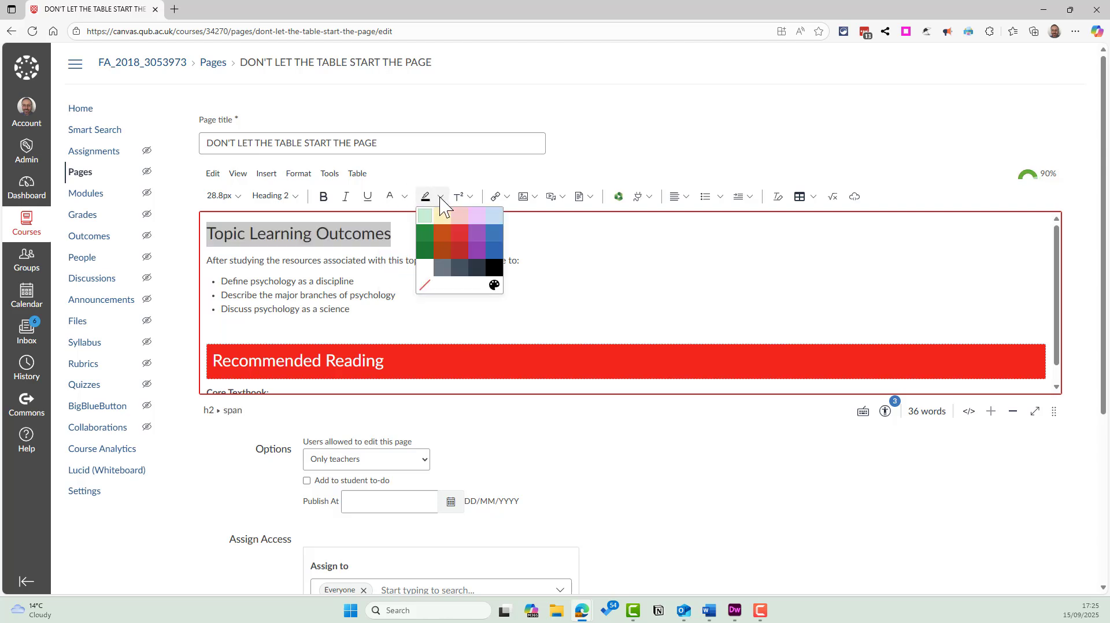
pyautogui.click(460, 232)
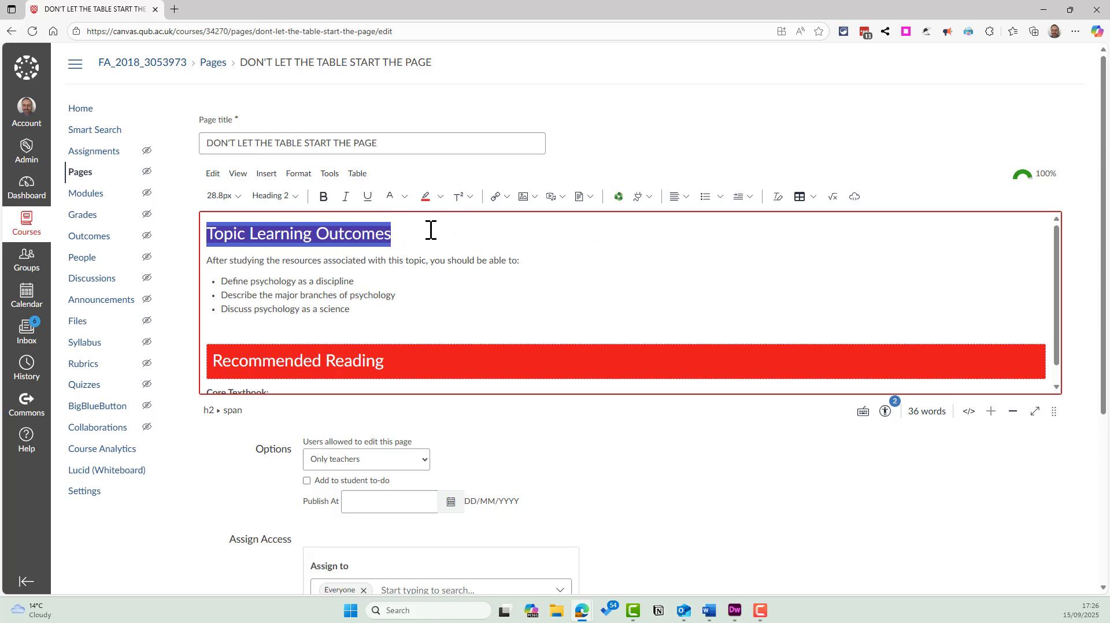
pyautogui.click(541, 253)
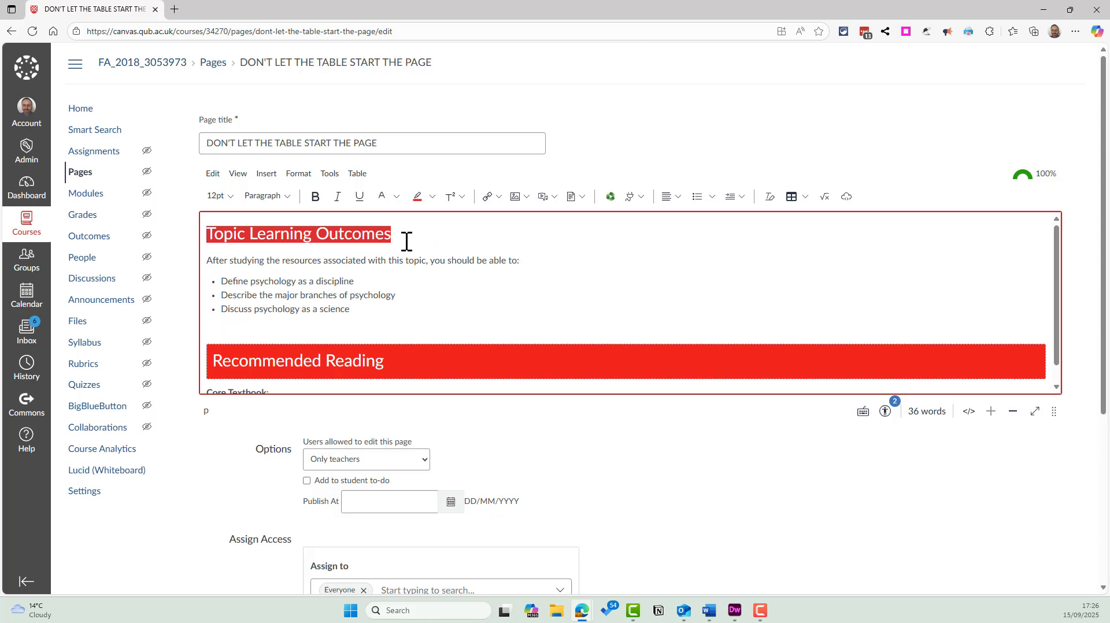
pyautogui.click(278, 203)
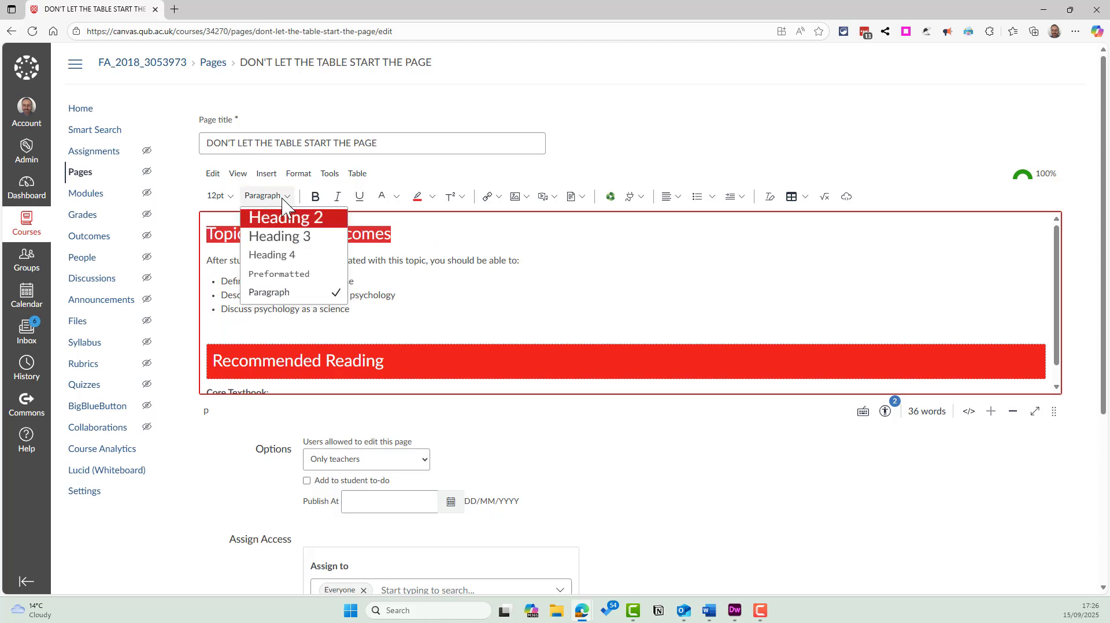
pyautogui.click(454, 234)
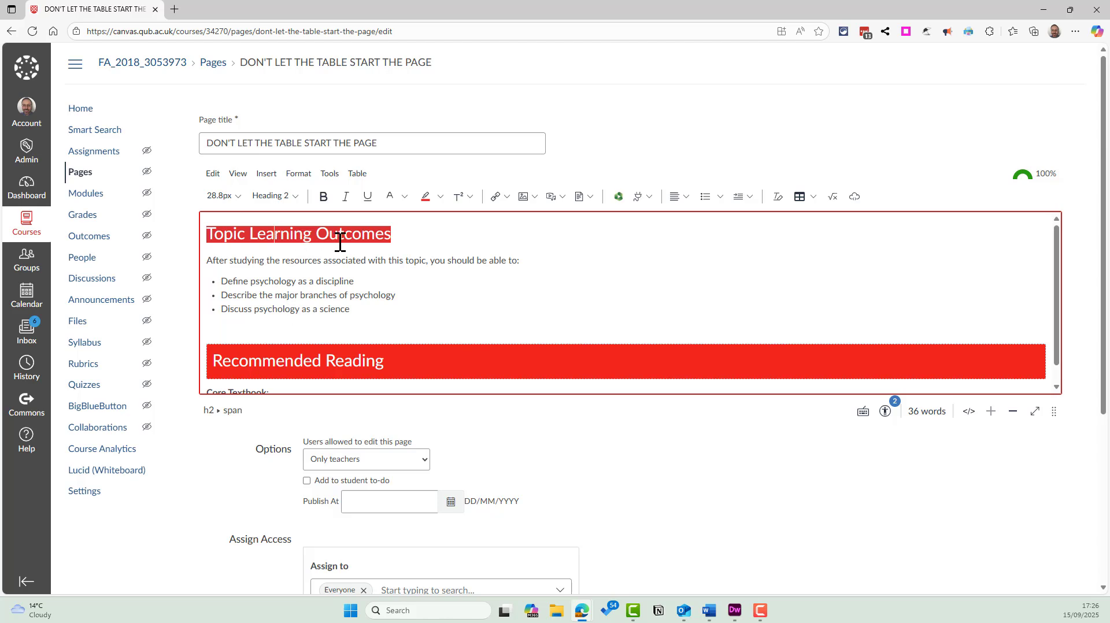
pyautogui.click(295, 199)
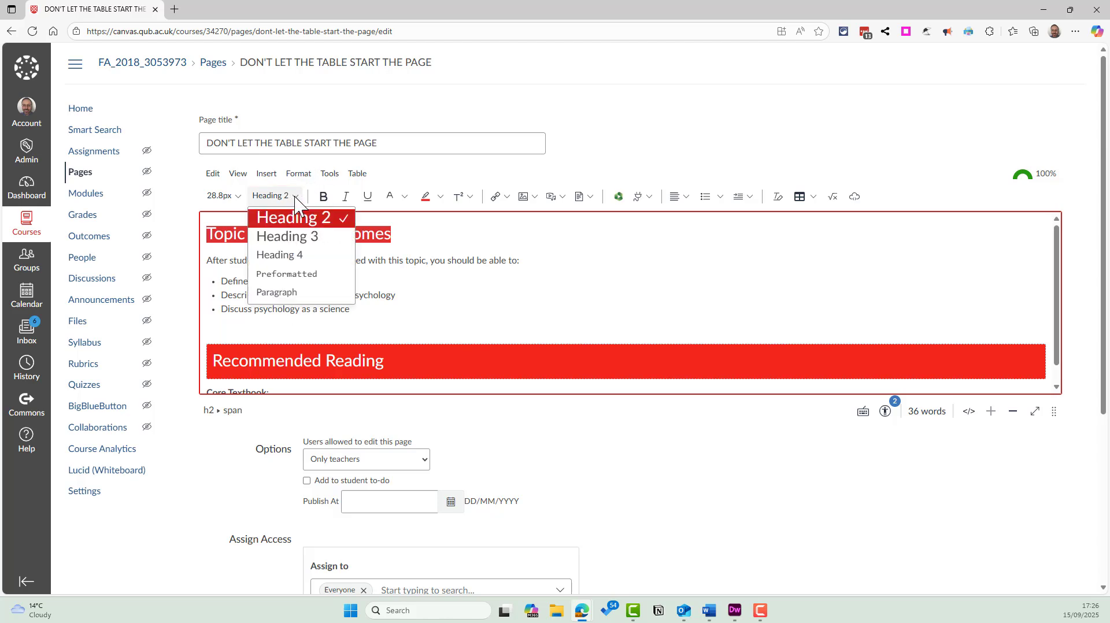
pyautogui.press('Escape')
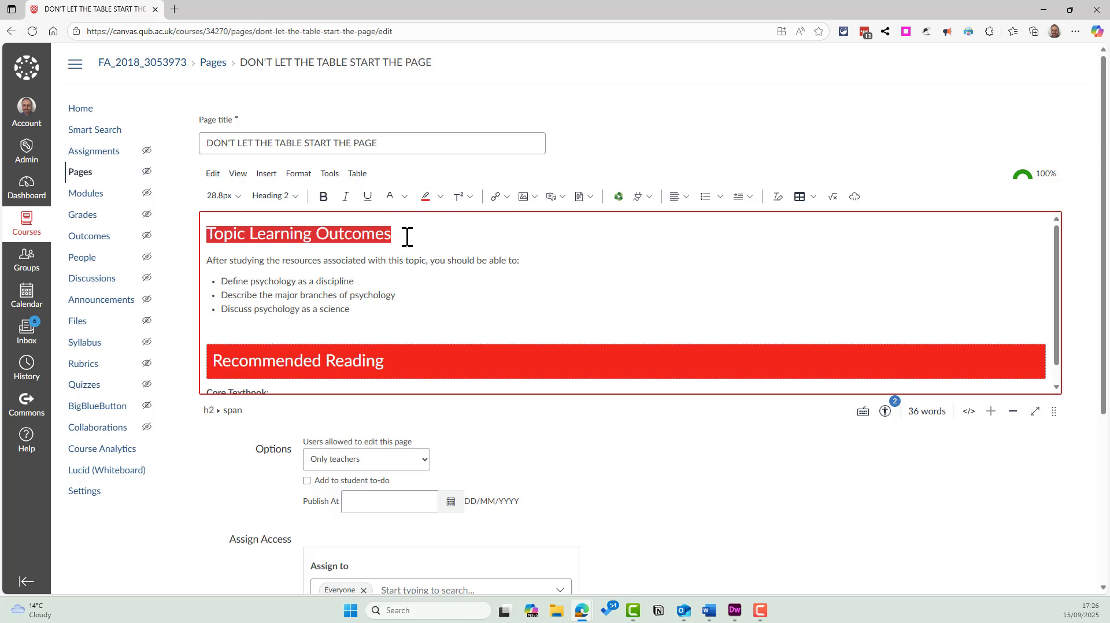
# Remove the background highlight and the custom text colour from the "Topic Learning Outcomes" heading
pyautogui.click(442, 198)
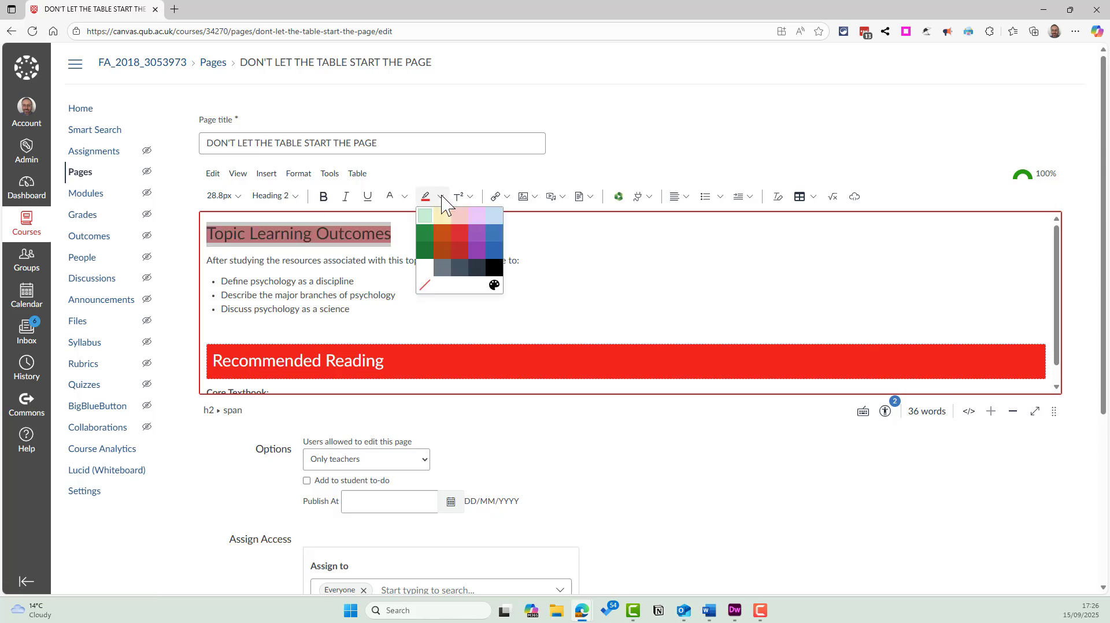
pyautogui.click(426, 286)
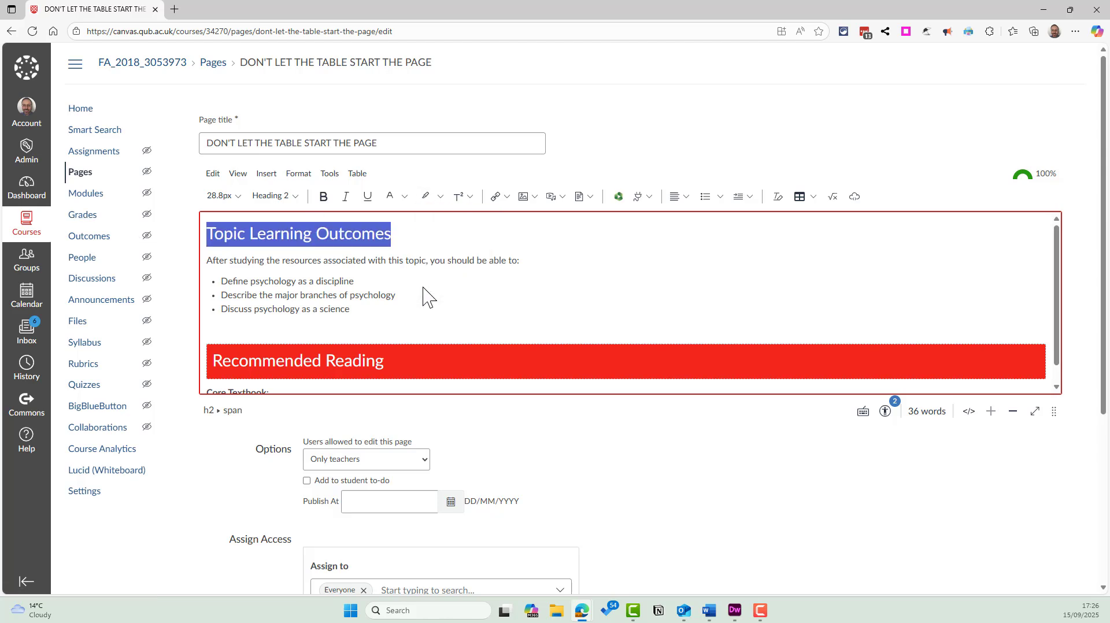
pyautogui.click(440, 199)
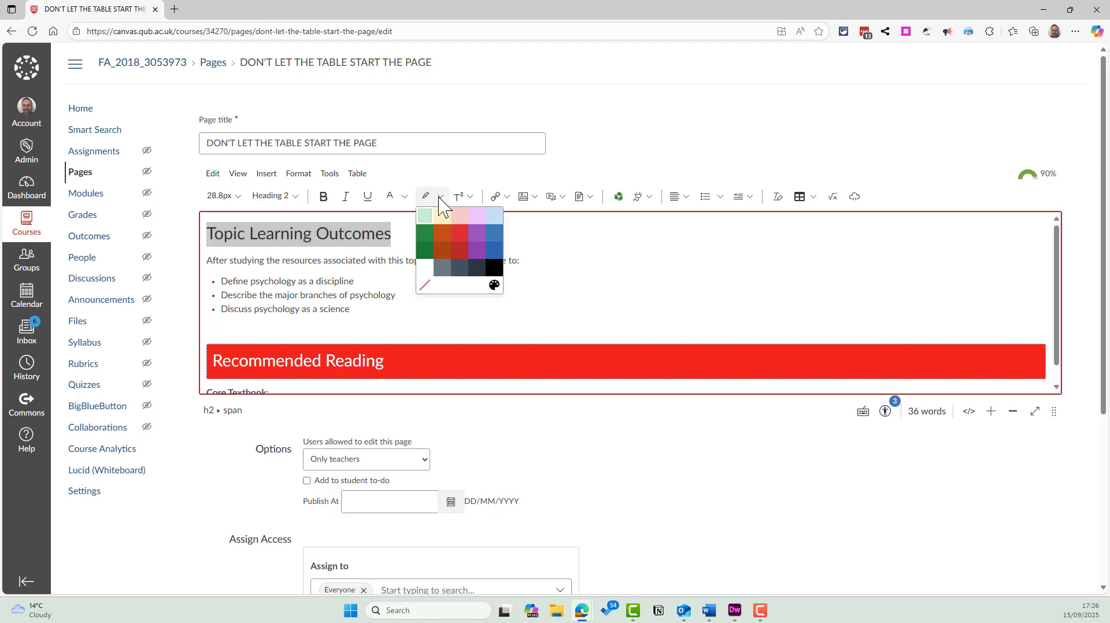
pyautogui.click(440, 200)
pyautogui.click(440, 198)
pyautogui.click(423, 285)
pyautogui.moveTo(396, 239); pyautogui.dragTo(112, 223)
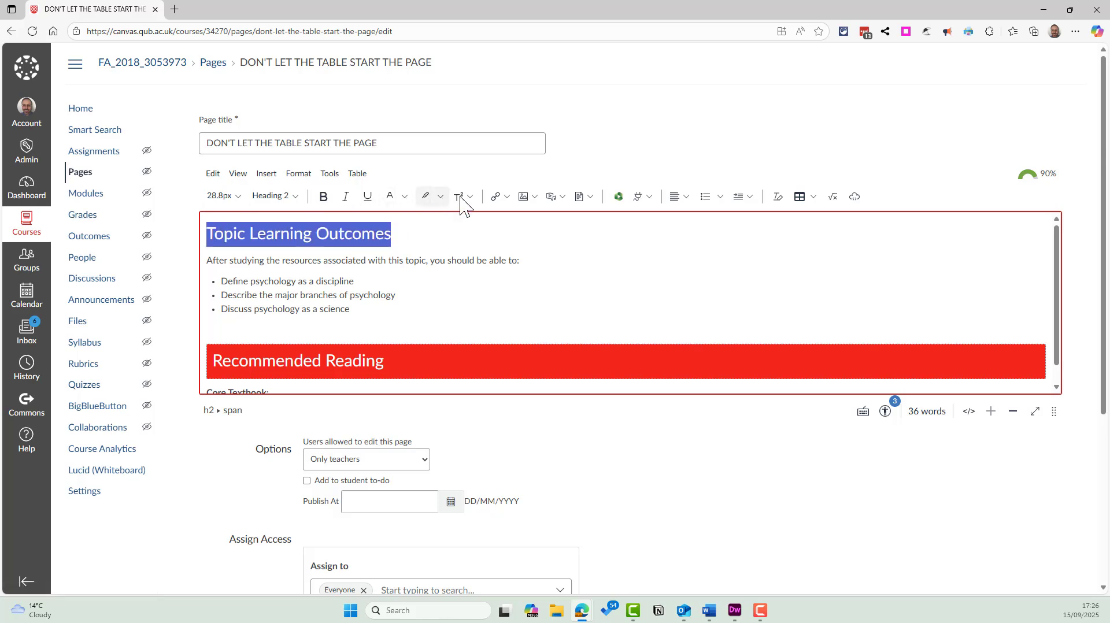
pyautogui.click(406, 197)
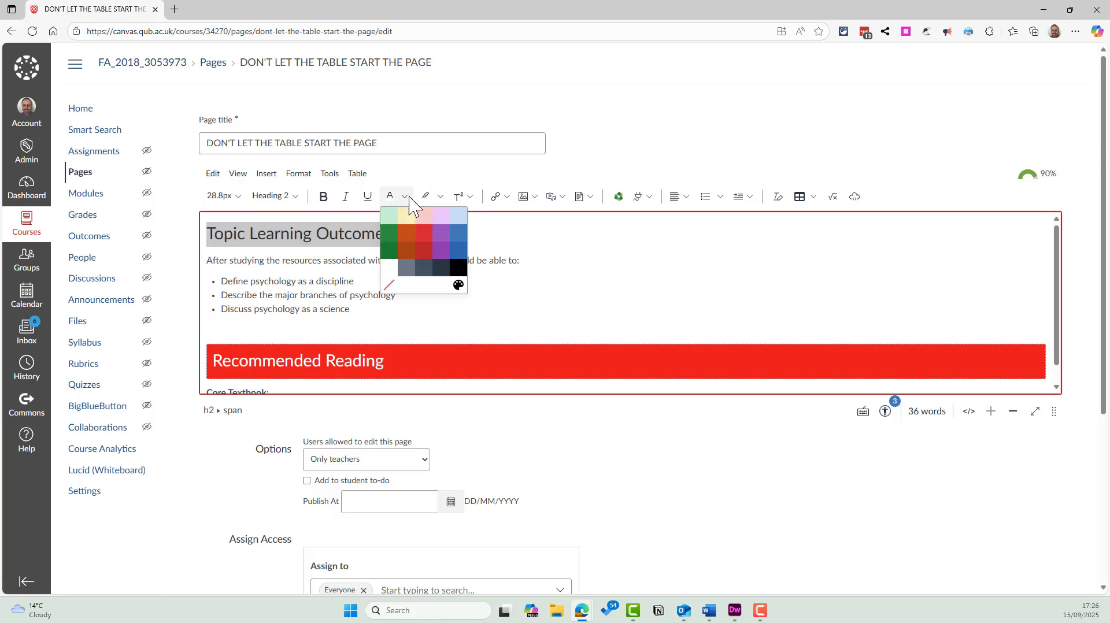
pyautogui.click(390, 285)
pyautogui.click(408, 240)
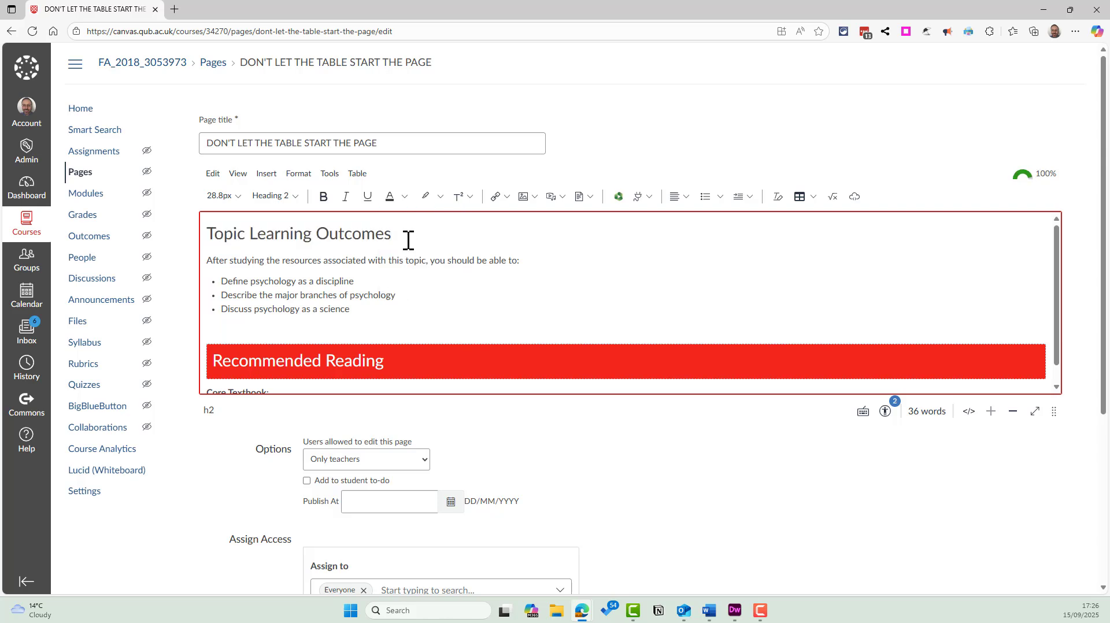
pyautogui.scroll(-1, 489, 311)
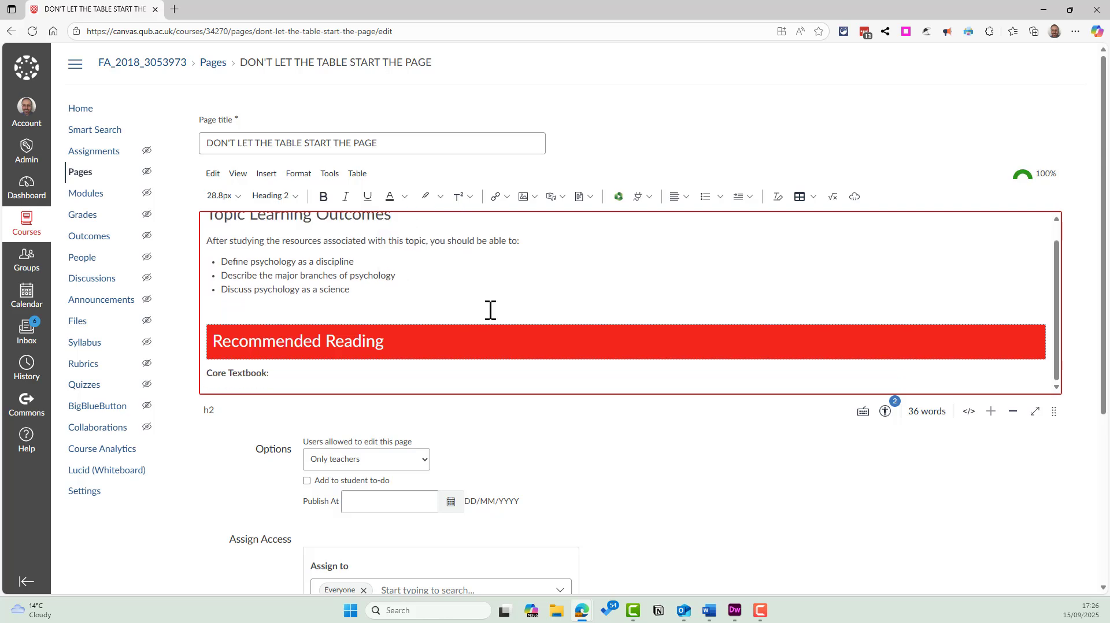
# Copy "Recommended Reading" from its red table and paste it as plain text on the empty line above the table
pyautogui.scroll(1, 489, 312)
pyautogui.moveTo(402, 364); pyautogui.dragTo(197, 365)
pyautogui.hotkey('ctrl', 'c')
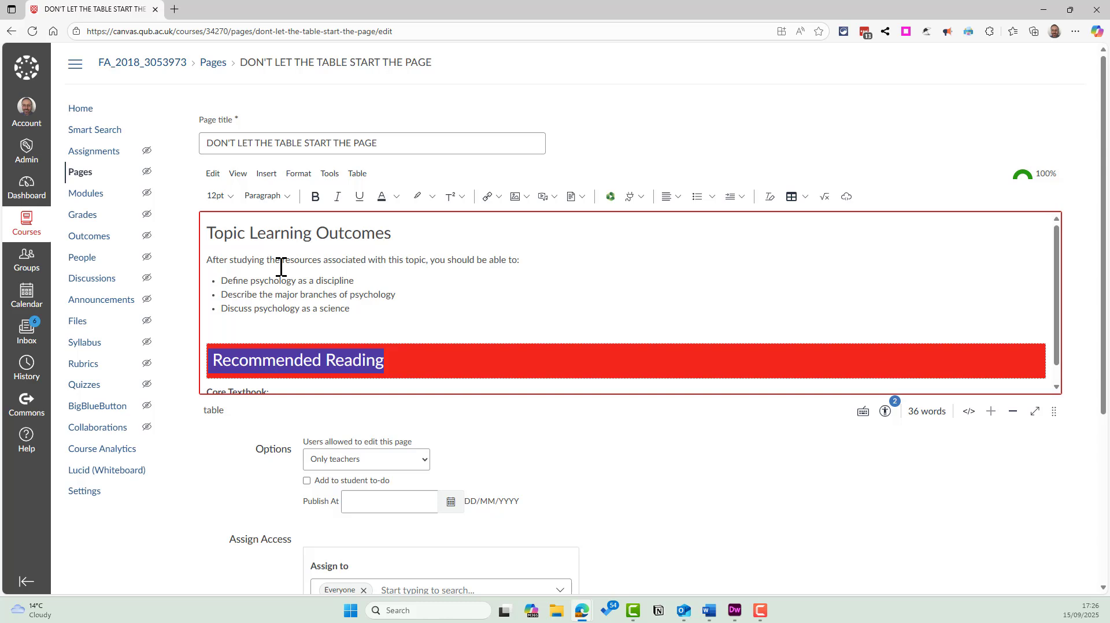
pyautogui.click(274, 330)
pyautogui.rightClick(274, 331)
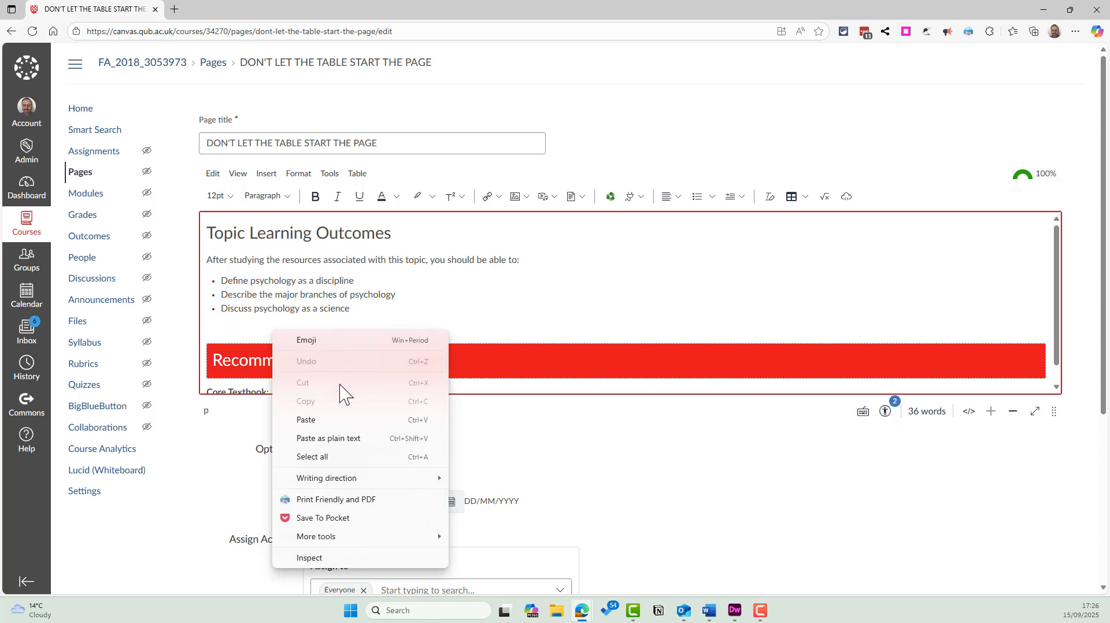
pyautogui.click(336, 439)
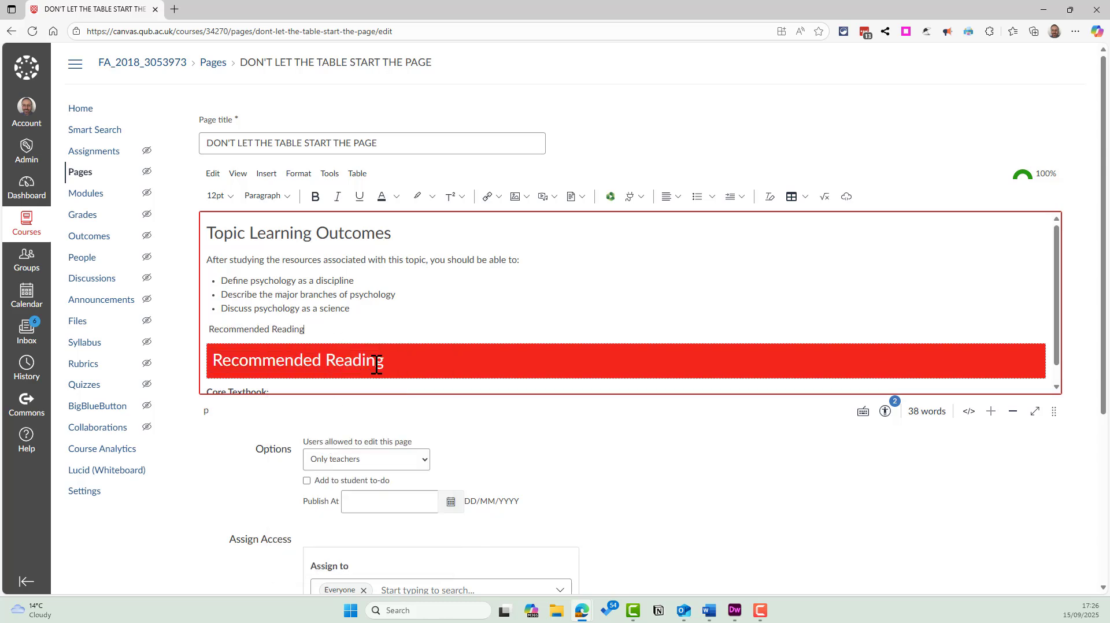
# Format the pasted "Recommended Reading" line above the red table as Heading 2
pyautogui.tripleClick(294, 328)
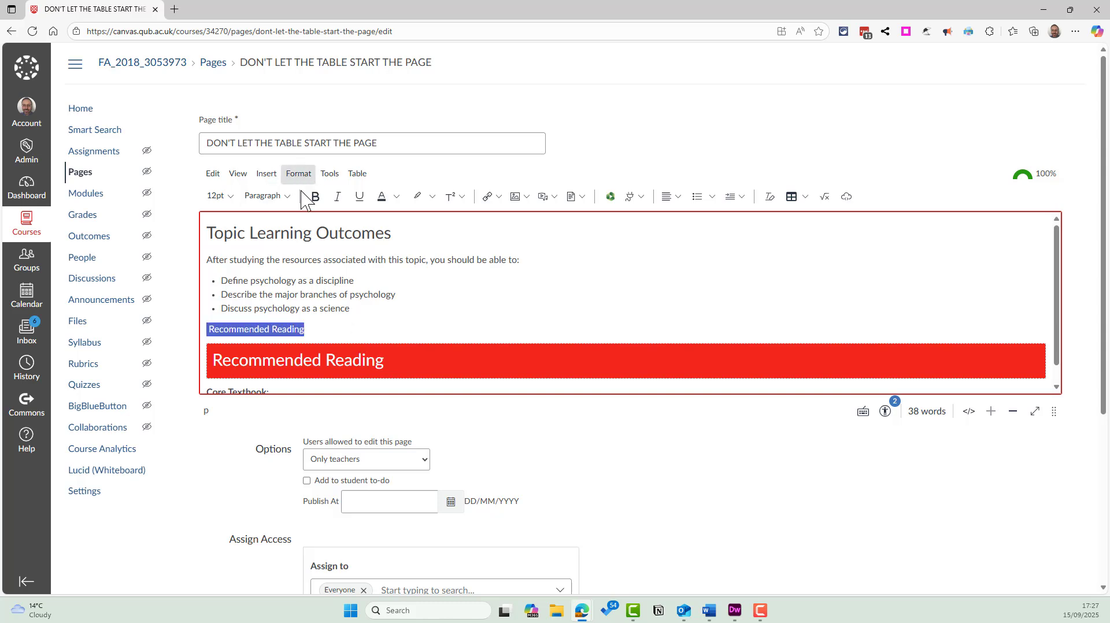
pyautogui.click(283, 196)
pyautogui.click(287, 224)
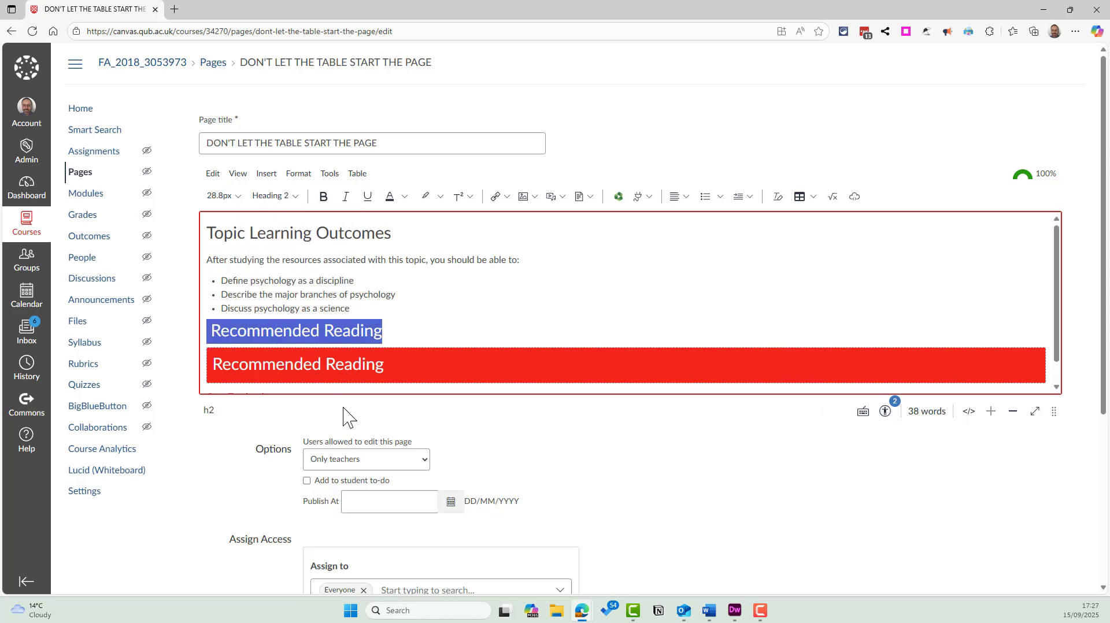
# Delete the red "Recommended Reading" table below the new heading and save the page without publishing it
pyautogui.click(402, 364)
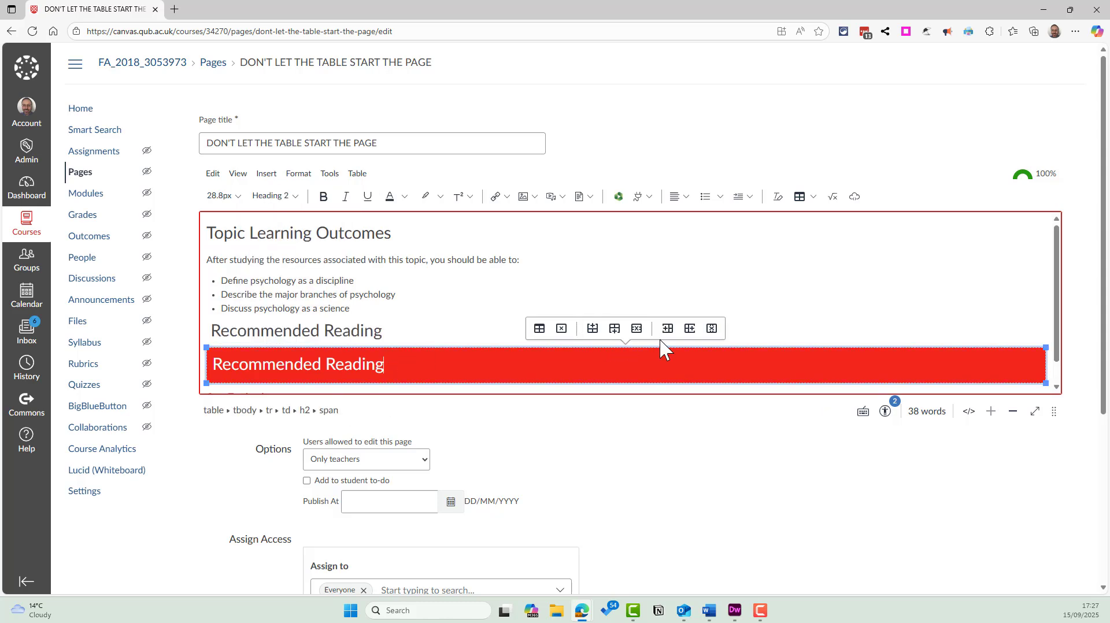
pyautogui.click(561, 329)
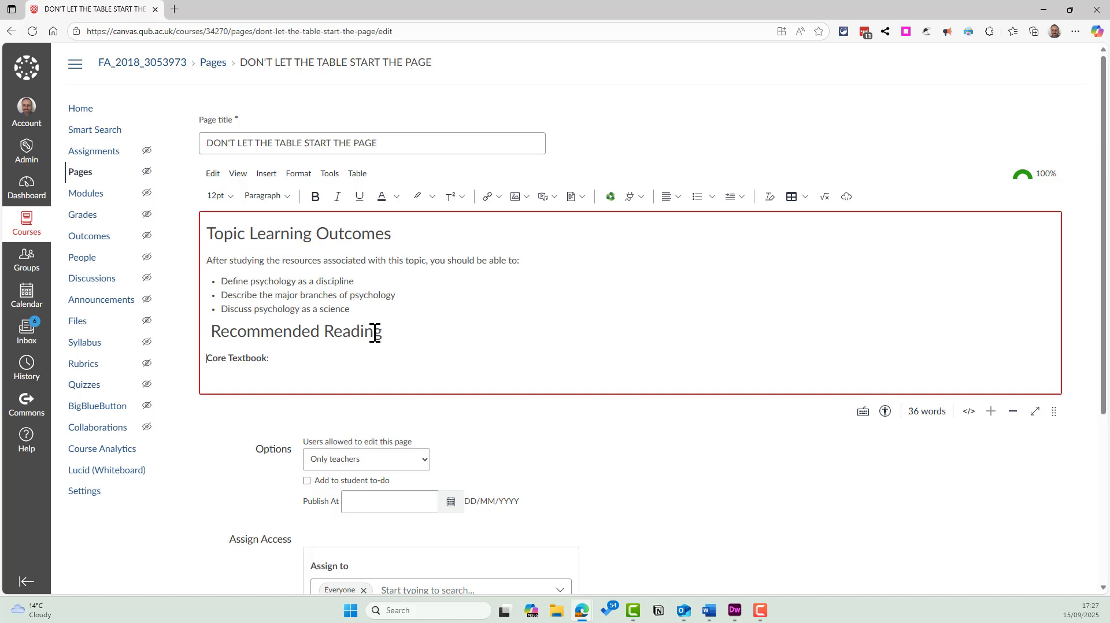
pyautogui.moveTo(388, 332); pyautogui.dragTo(198, 335)
pyautogui.click(431, 339)
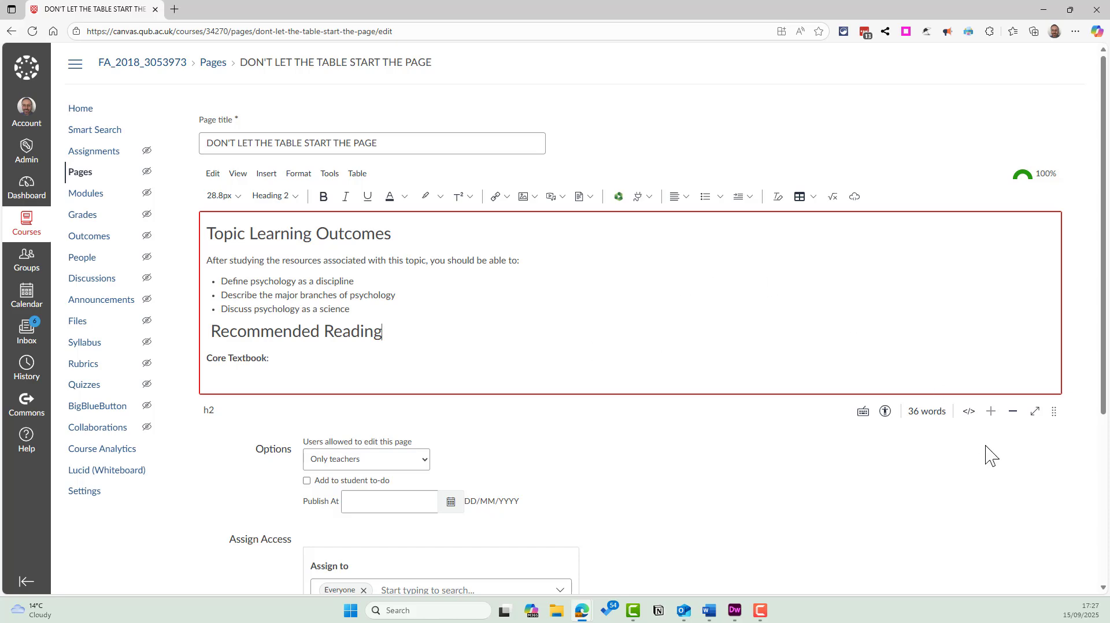
pyautogui.scroll(-4, 966, 476)
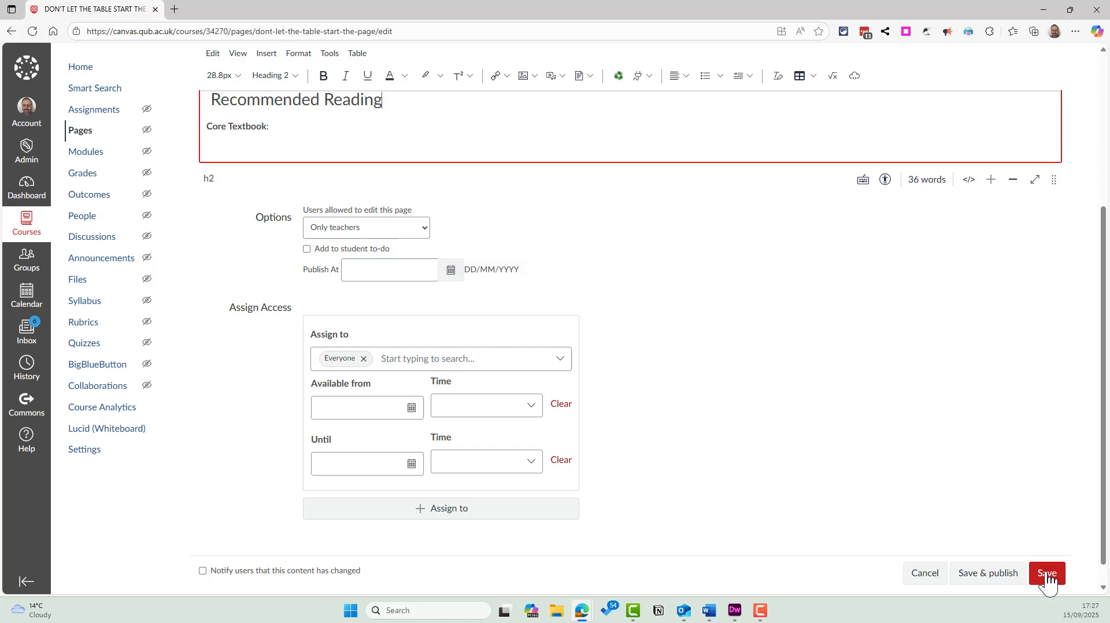
pyautogui.click(1048, 574)
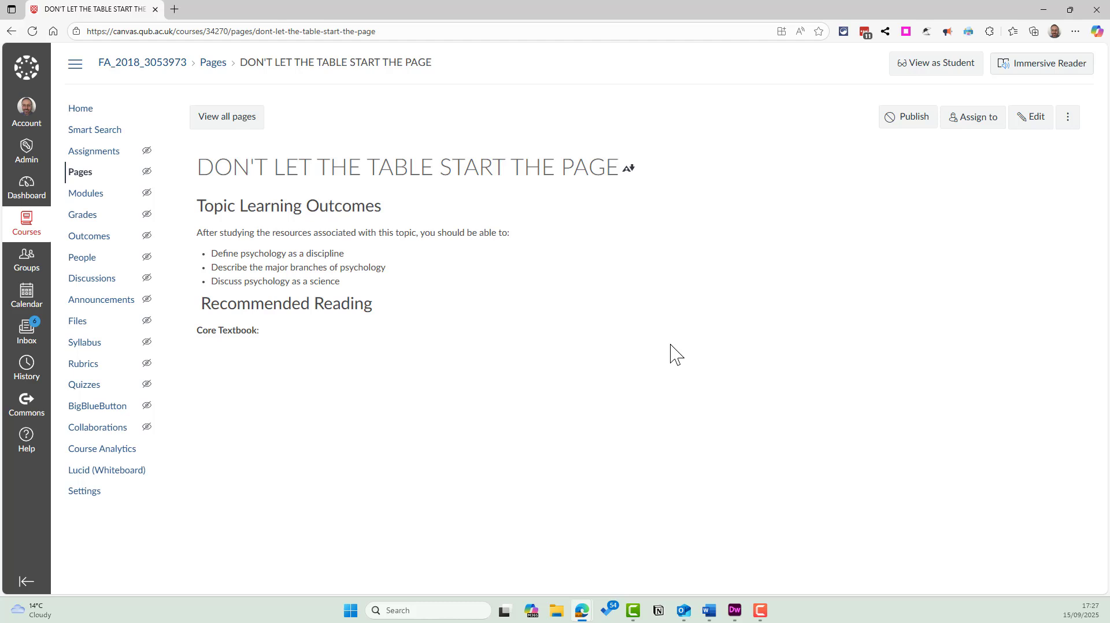
# Reload the 2.3 copy page in the editor and examine the red tables around "Topic Learning Outcomes" and "Recommended Reading"
pyautogui.press('F10')
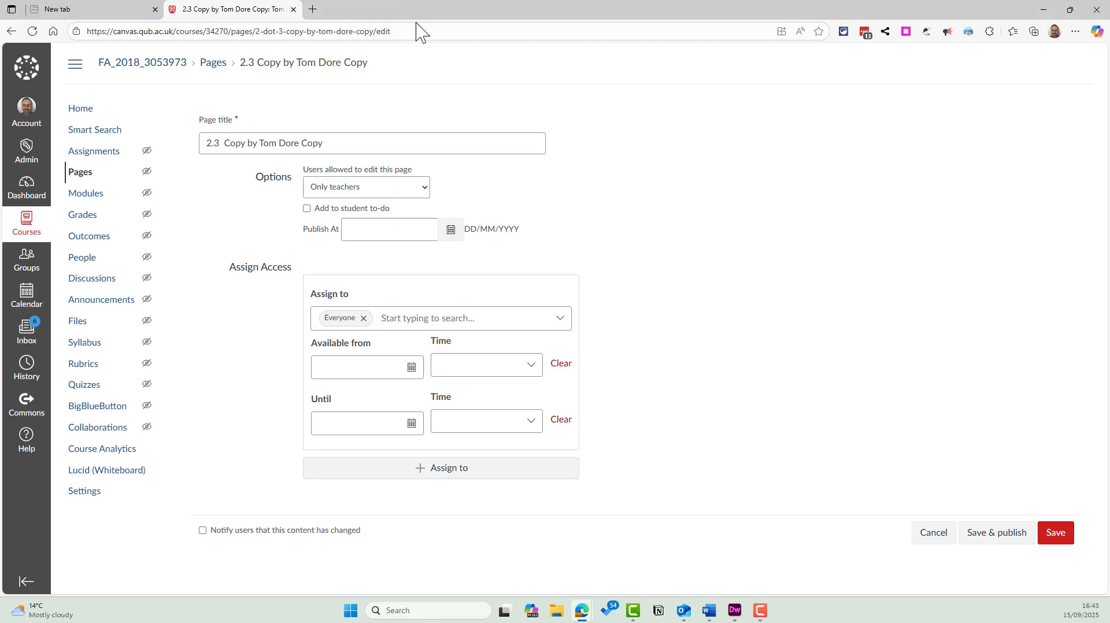
pyautogui.click(37, 35)
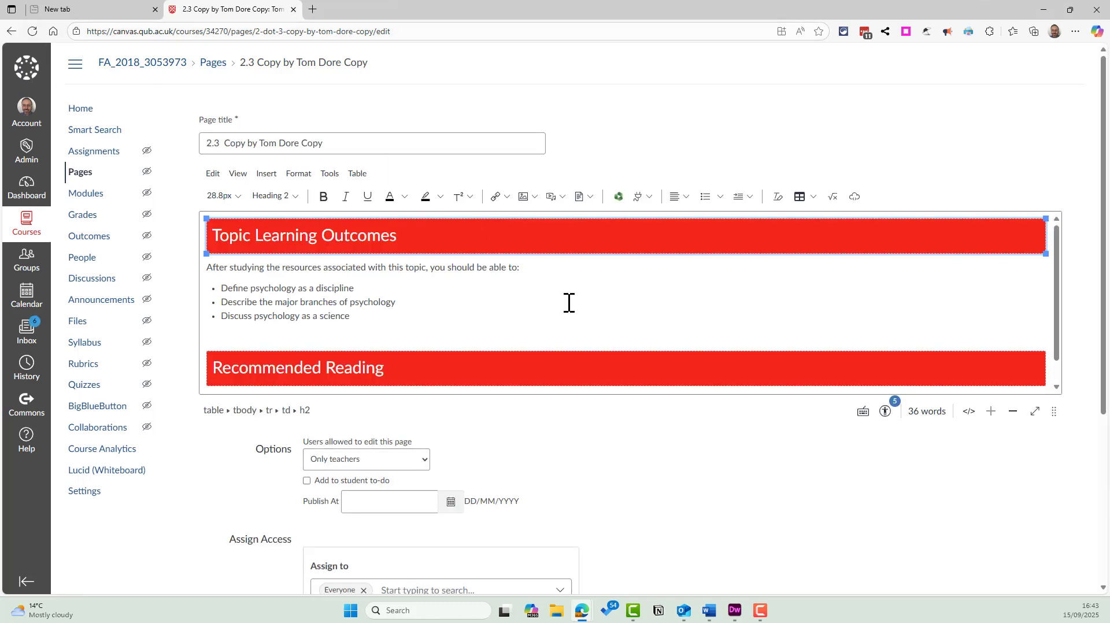
pyautogui.scroll(-1, 569, 303)
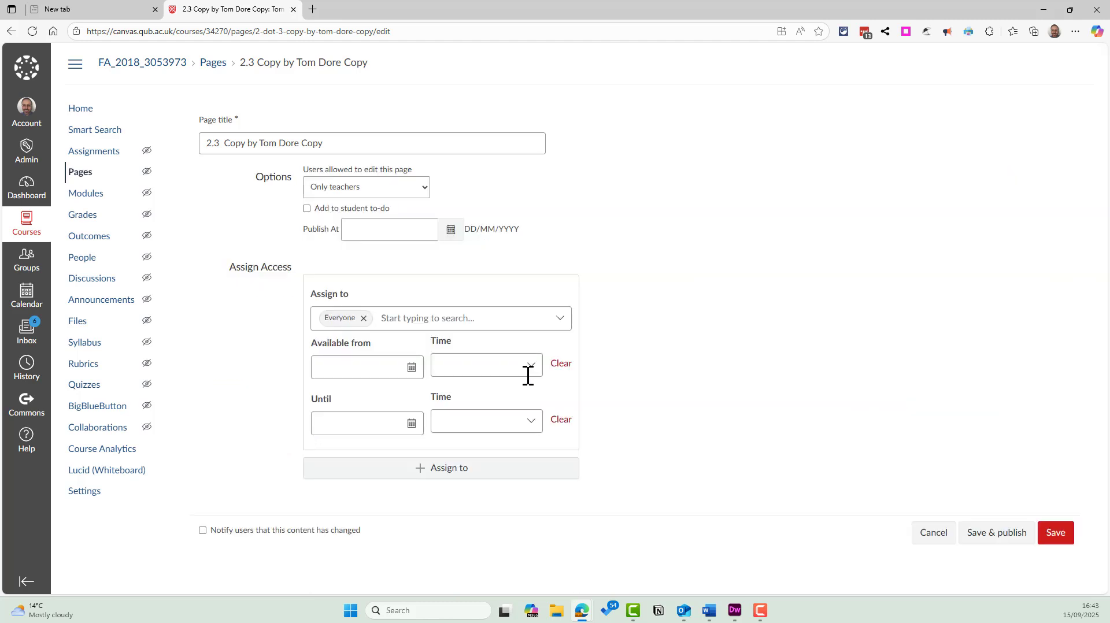
pyautogui.click(32, 31)
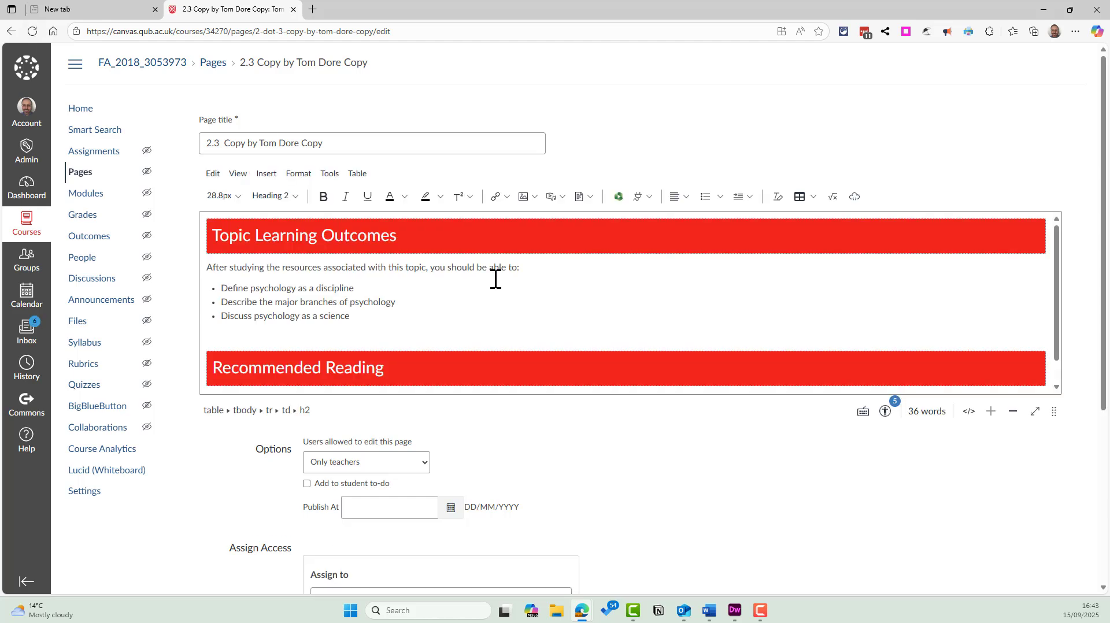
pyautogui.click(476, 229)
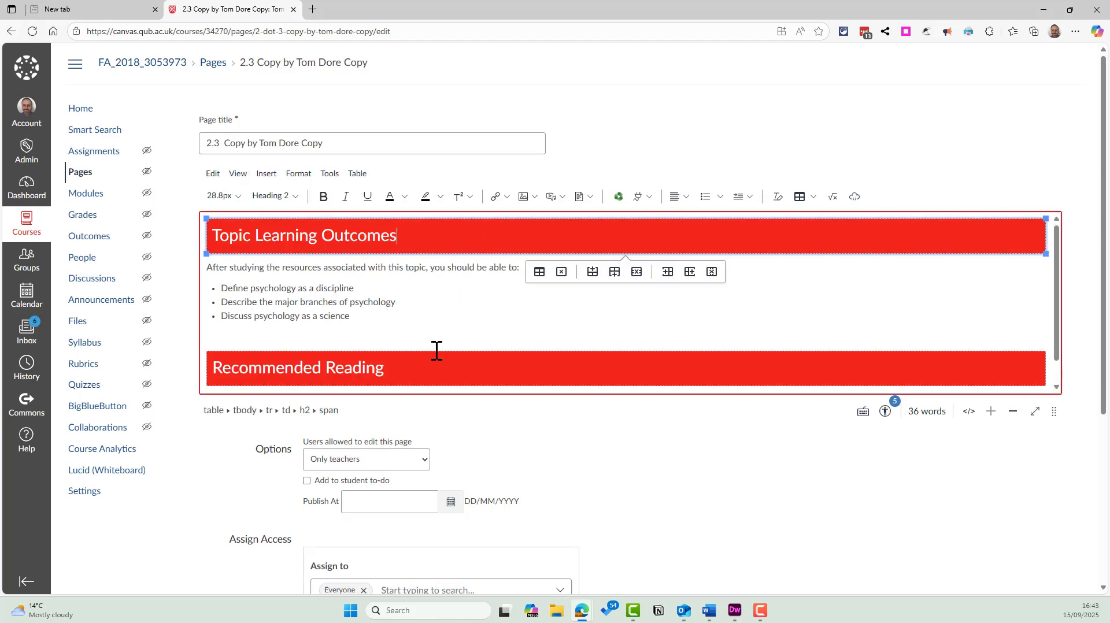
pyautogui.click(432, 374)
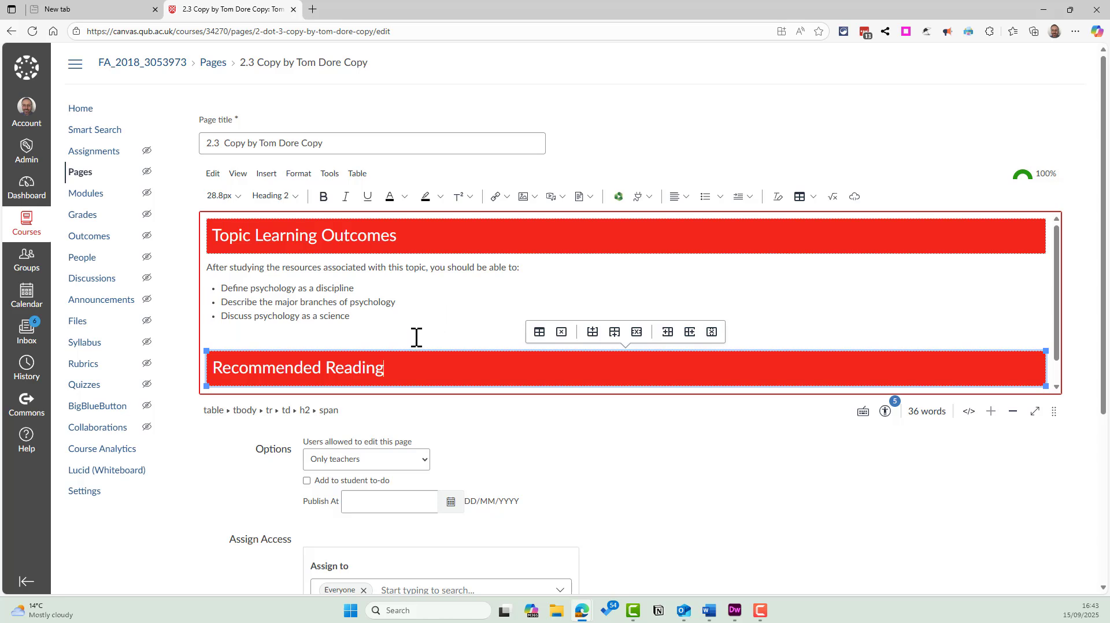
pyautogui.hotkey('alt', 'shift', 'd')
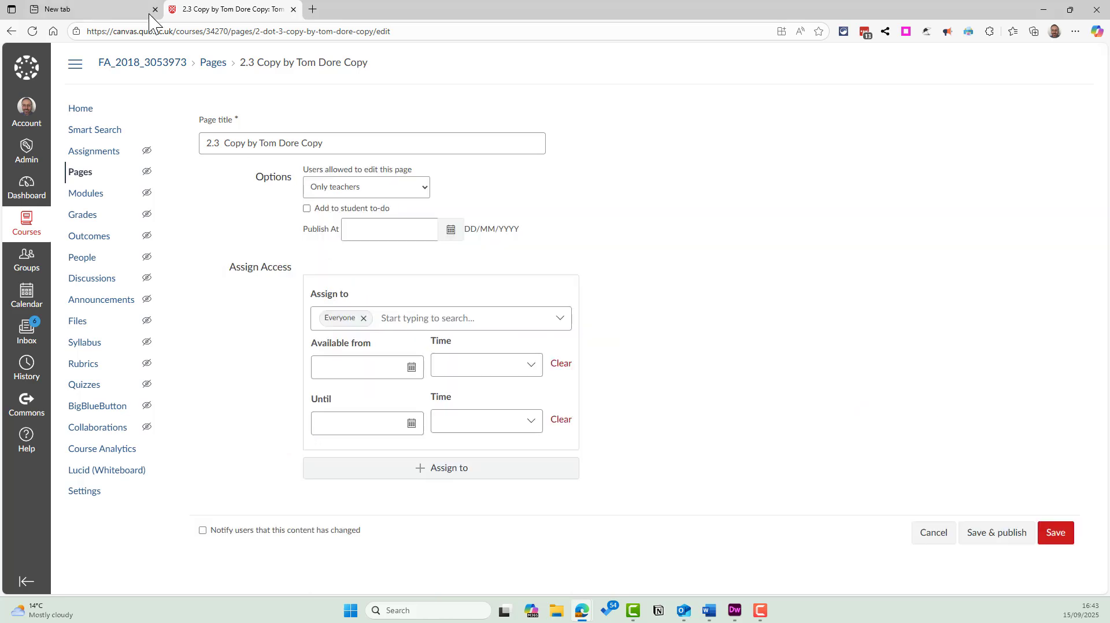
pyautogui.click(30, 33)
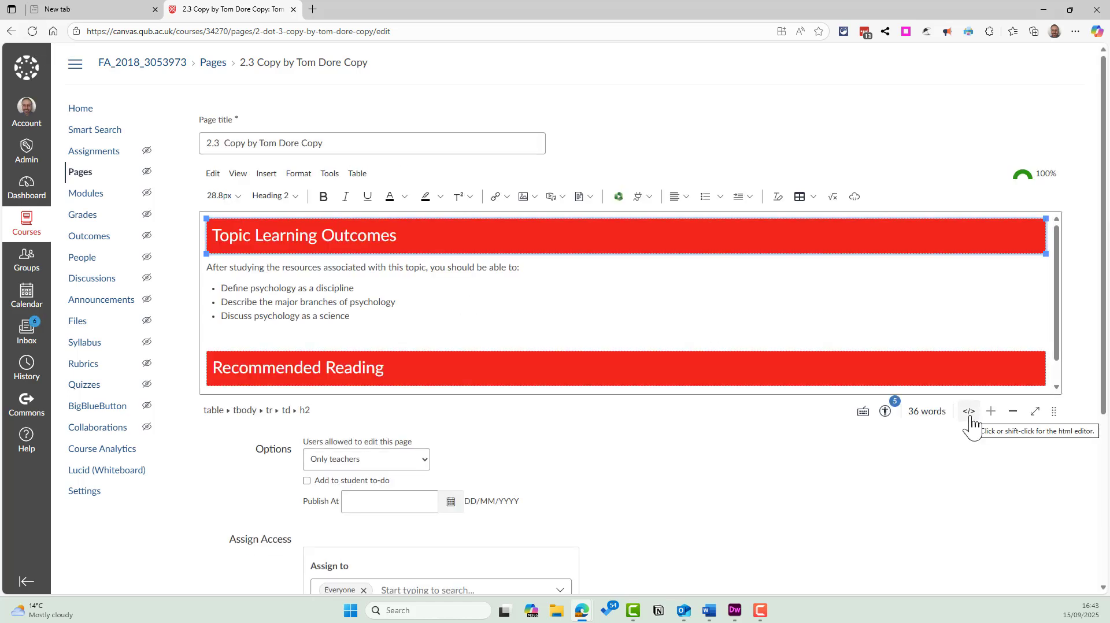
# Examine the two heading texts inside the tables in the page's enlarged HTML view, and return to the visual editor
pyautogui.click(970, 416)
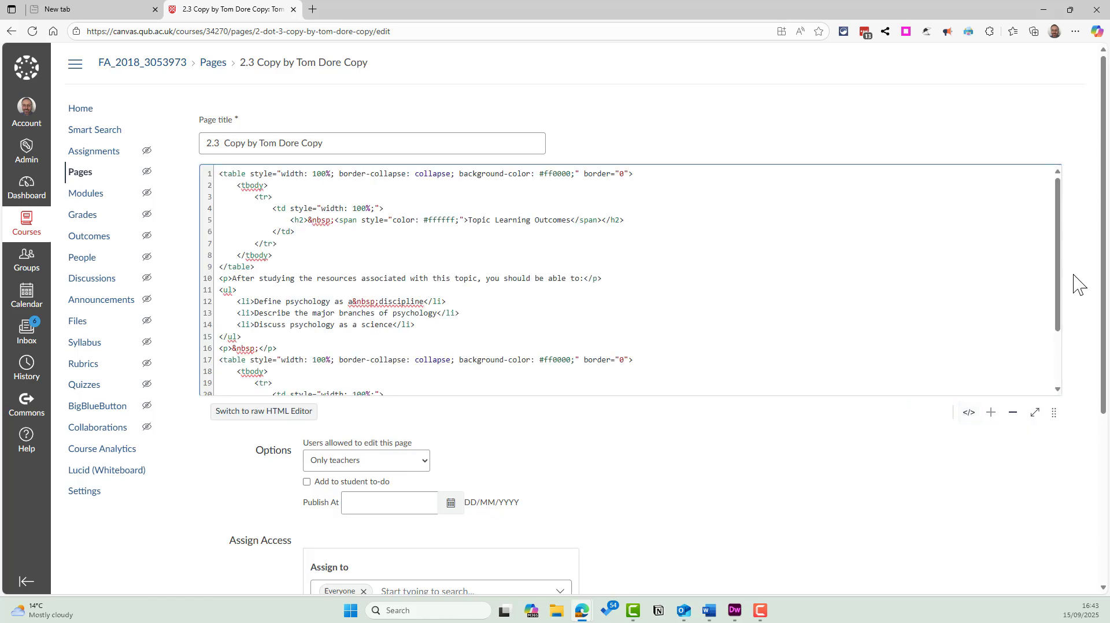
pyautogui.moveTo(1054, 412); pyautogui.dragTo(1105, 608)
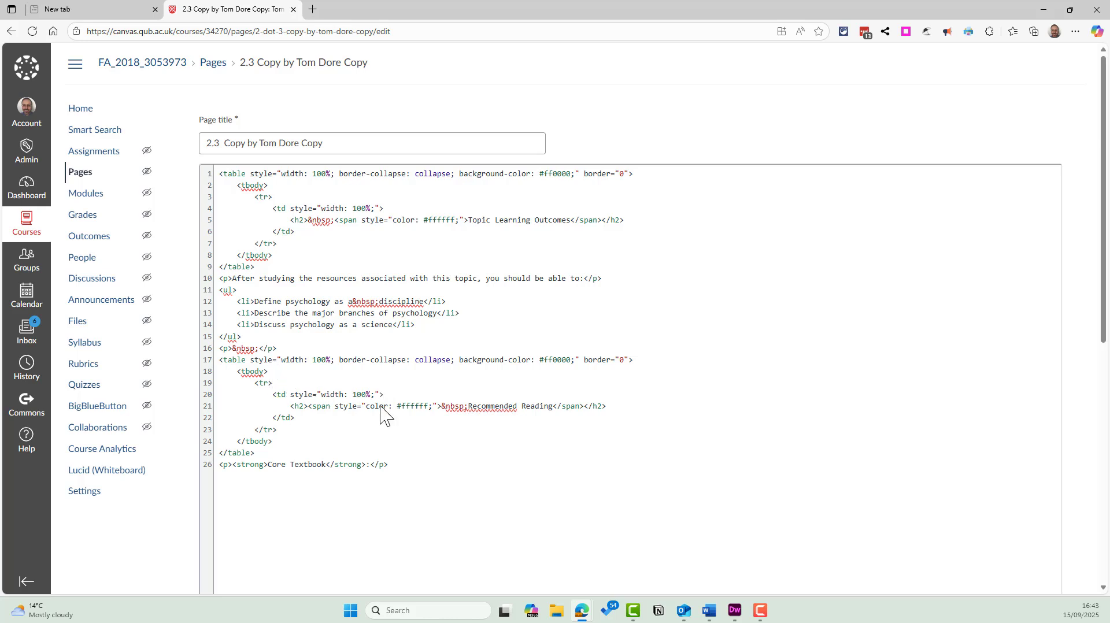
pyautogui.moveTo(442, 407); pyautogui.dragTo(550, 410)
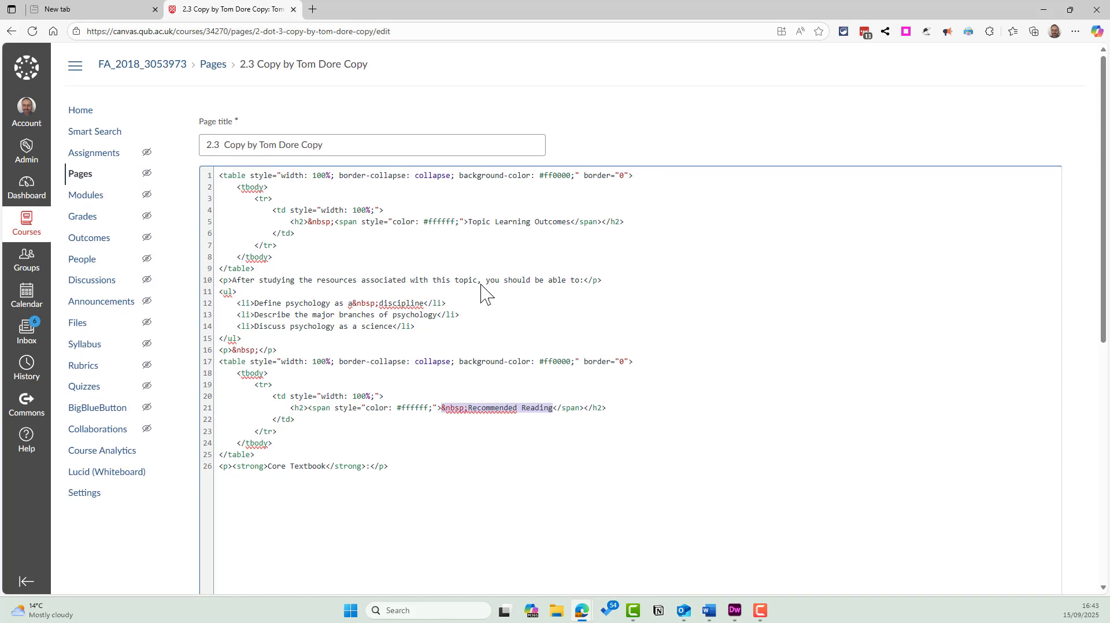
pyautogui.moveTo(468, 220); pyautogui.dragTo(570, 221)
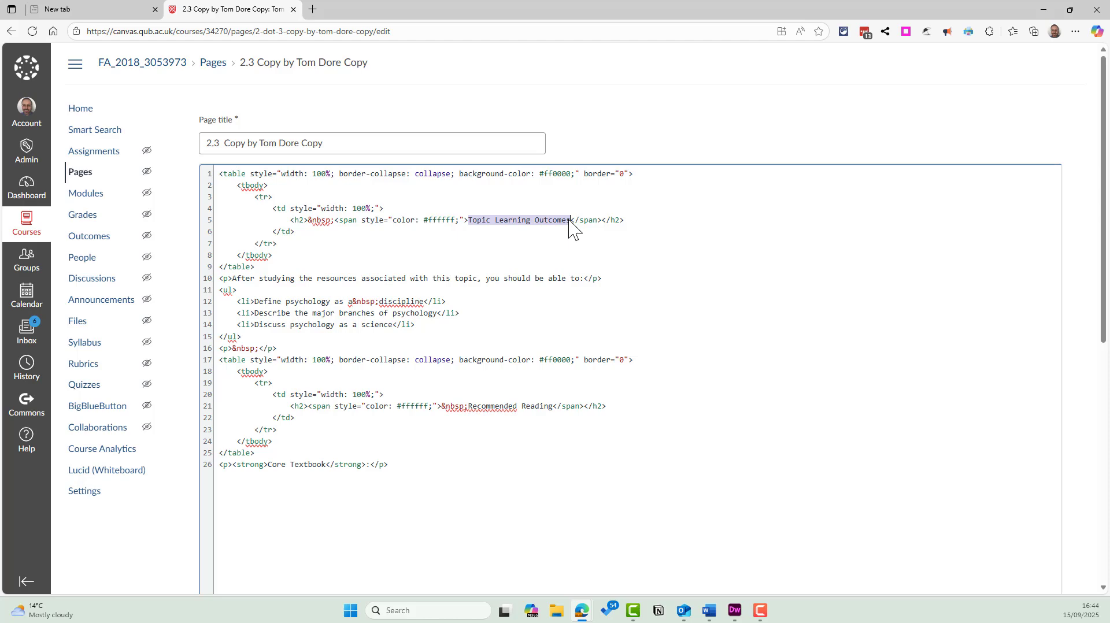
pyautogui.scroll(-5, 761, 468)
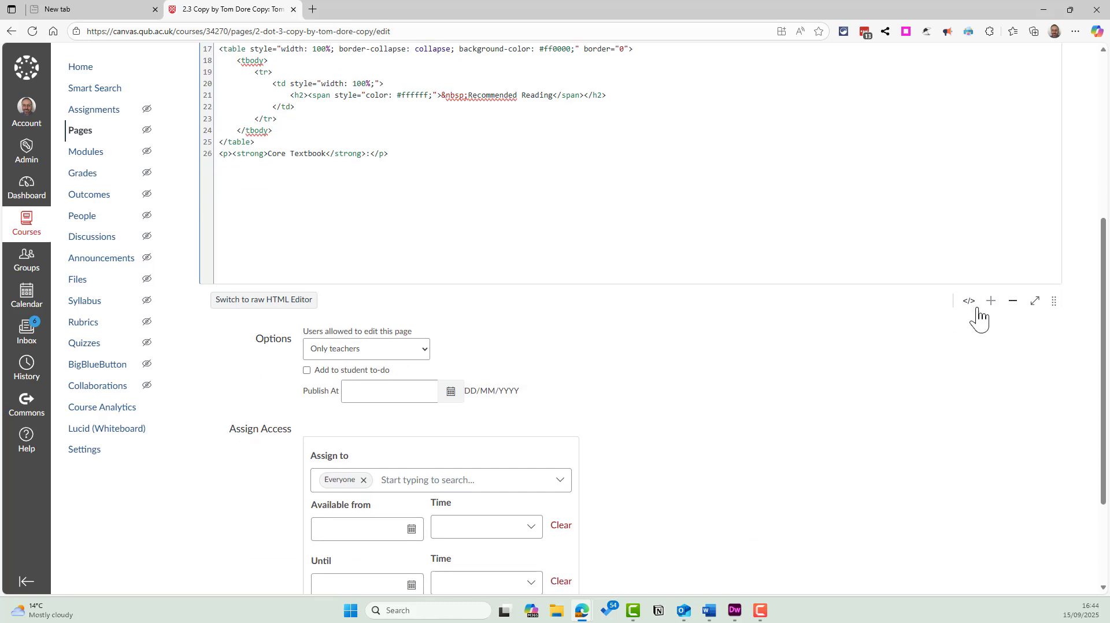
pyautogui.click(970, 301)
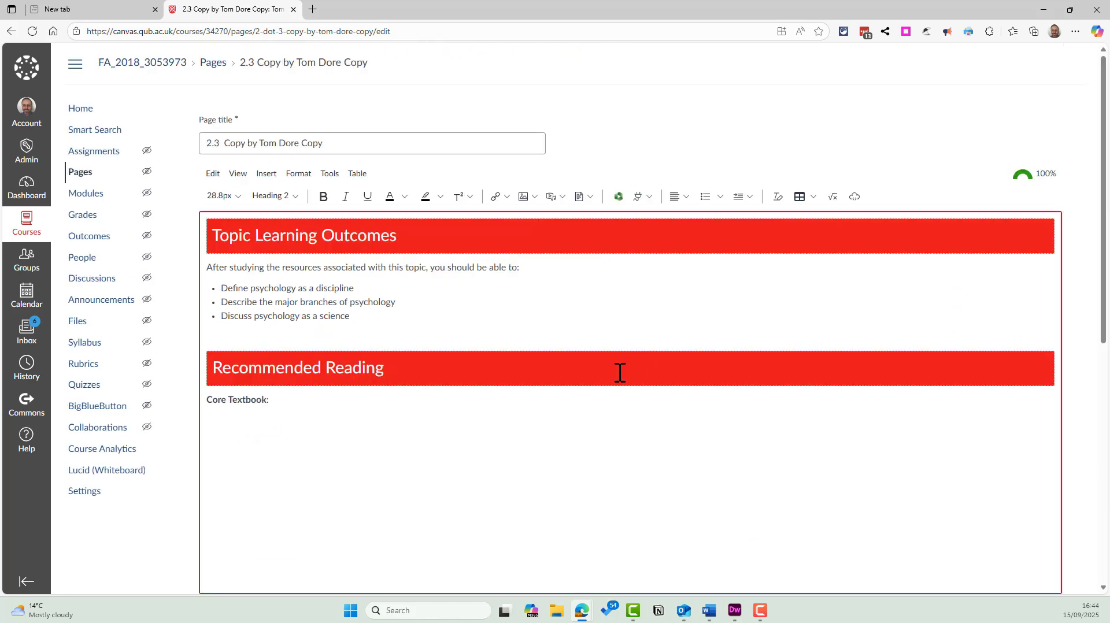
# Check that both red headings in the visual editor are tables, and reload the page editor
pyautogui.click(443, 237)
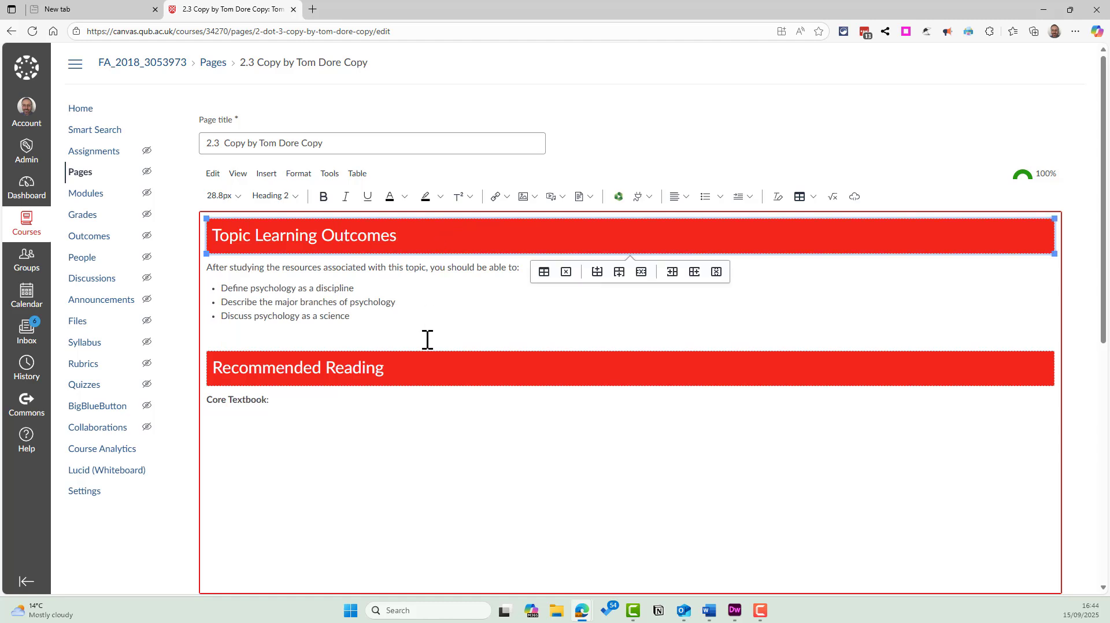
pyautogui.click(416, 369)
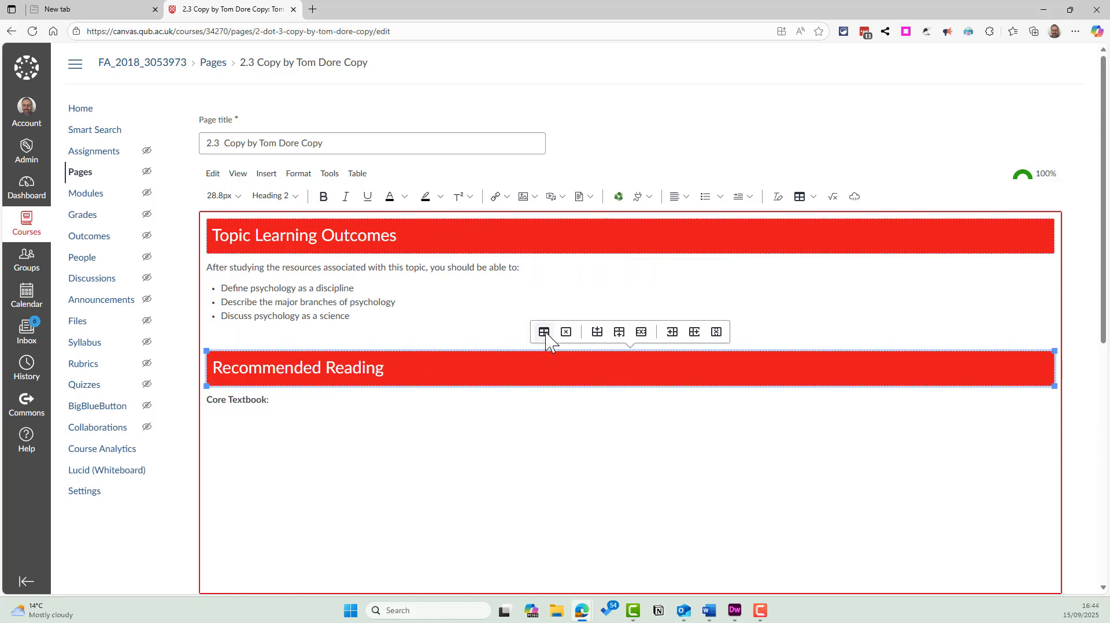
pyautogui.click(540, 236)
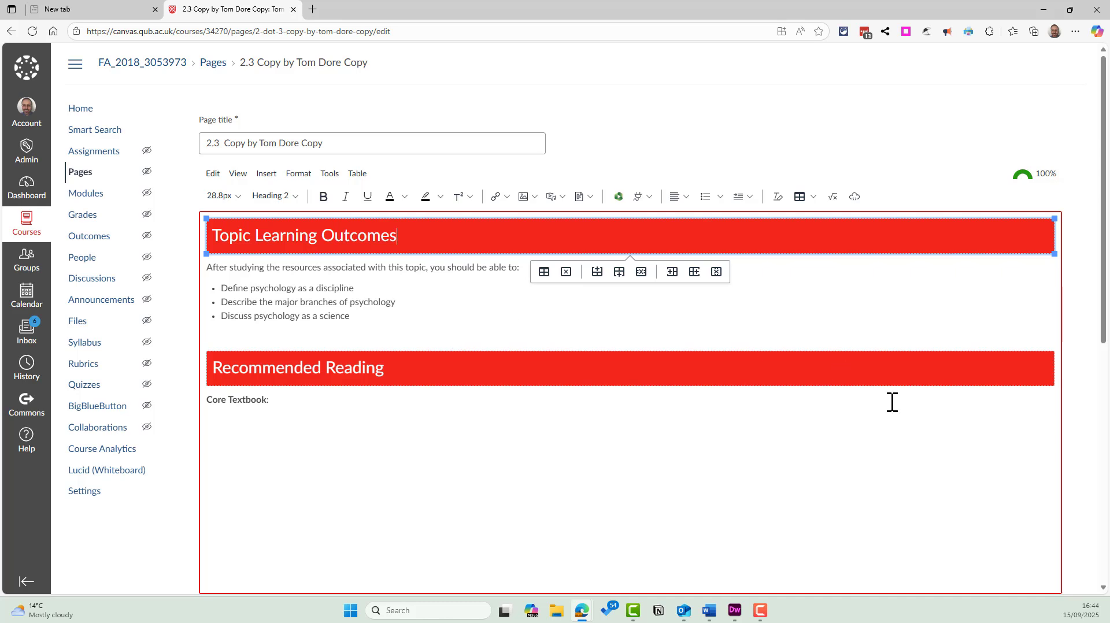
pyautogui.press('F5')
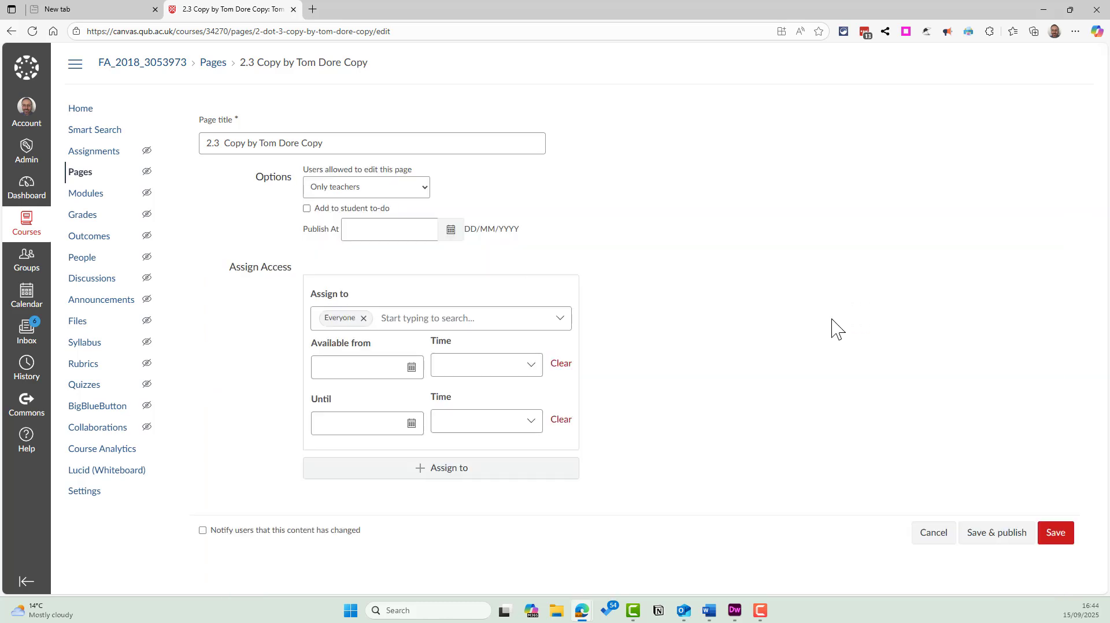
pyautogui.click(31, 33)
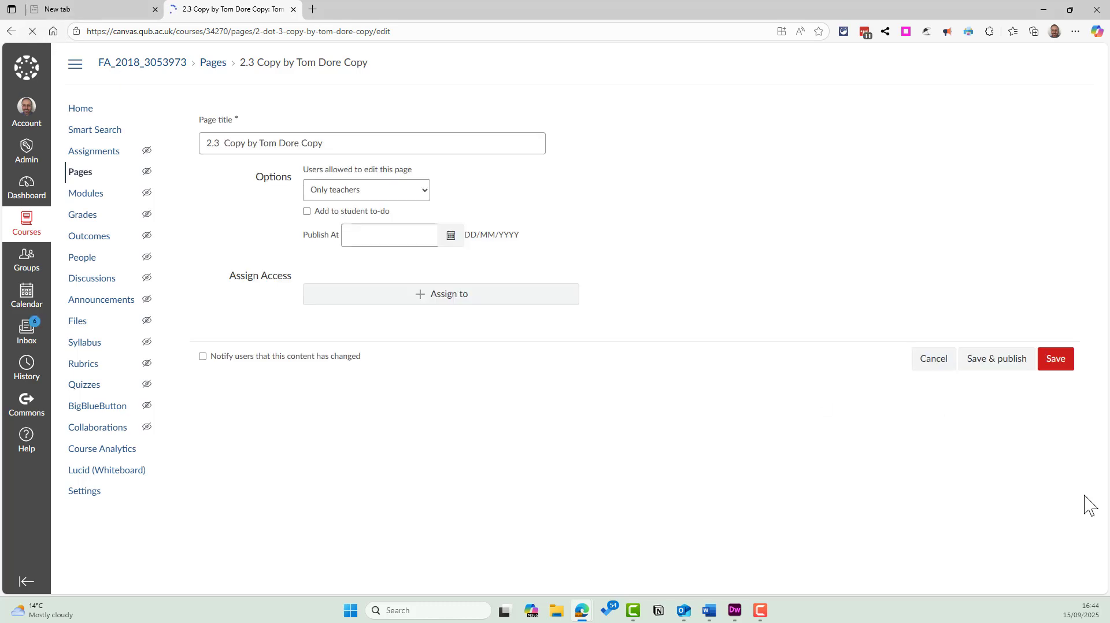
# Reopen the HTML view with more height and examine the complete table code around each of the two headings
pyautogui.click(969, 411)
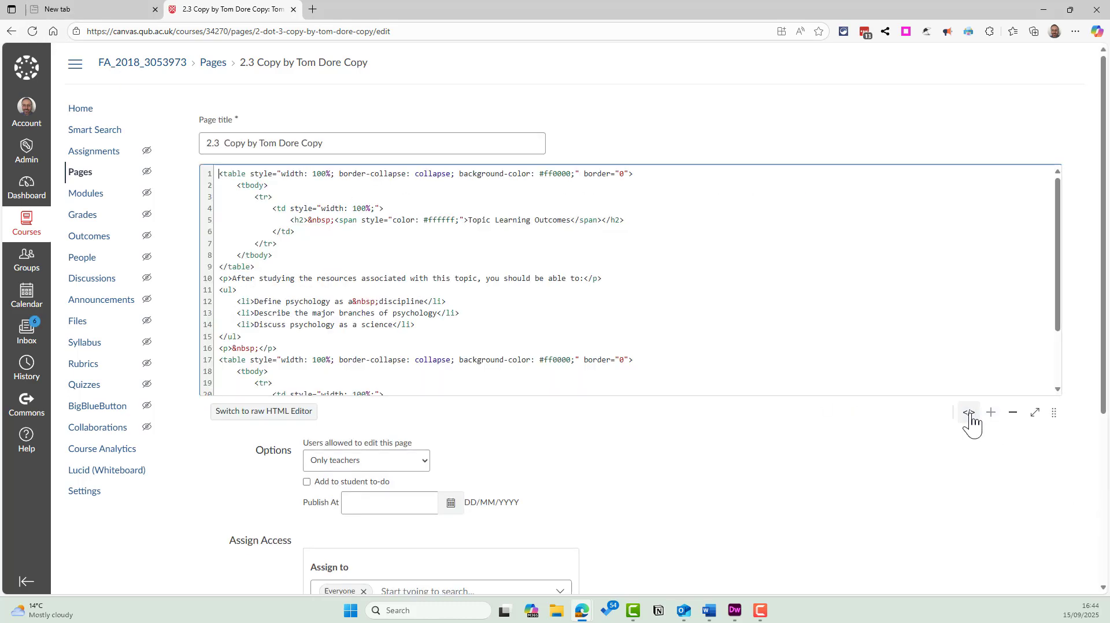
pyautogui.moveTo(1054, 413); pyautogui.dragTo(1054, 519)
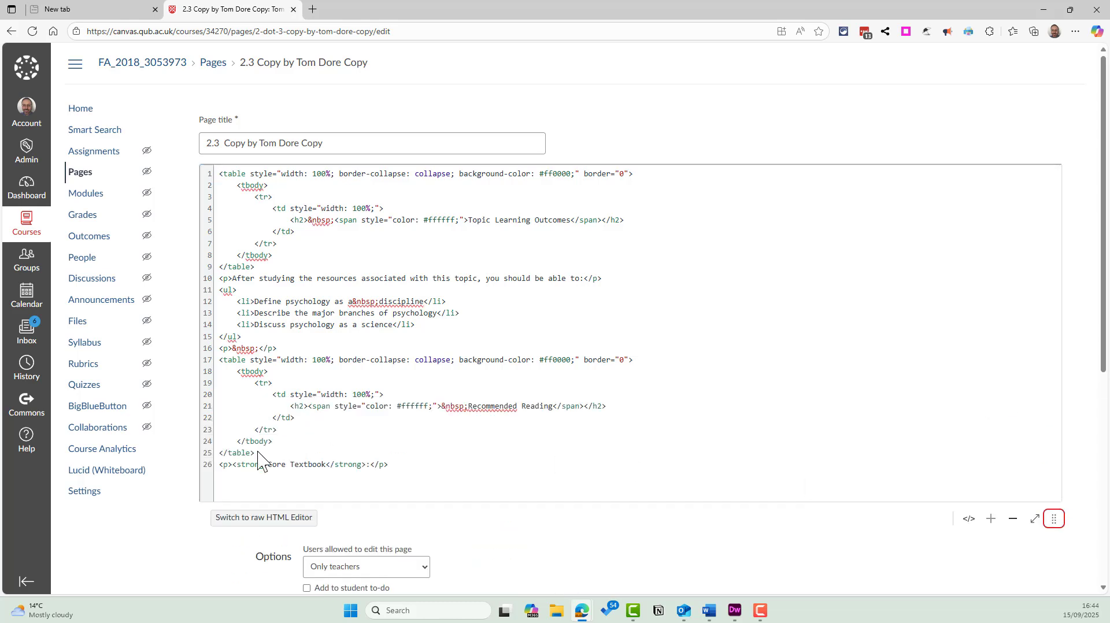
pyautogui.moveTo(258, 453); pyautogui.dragTo(197, 370)
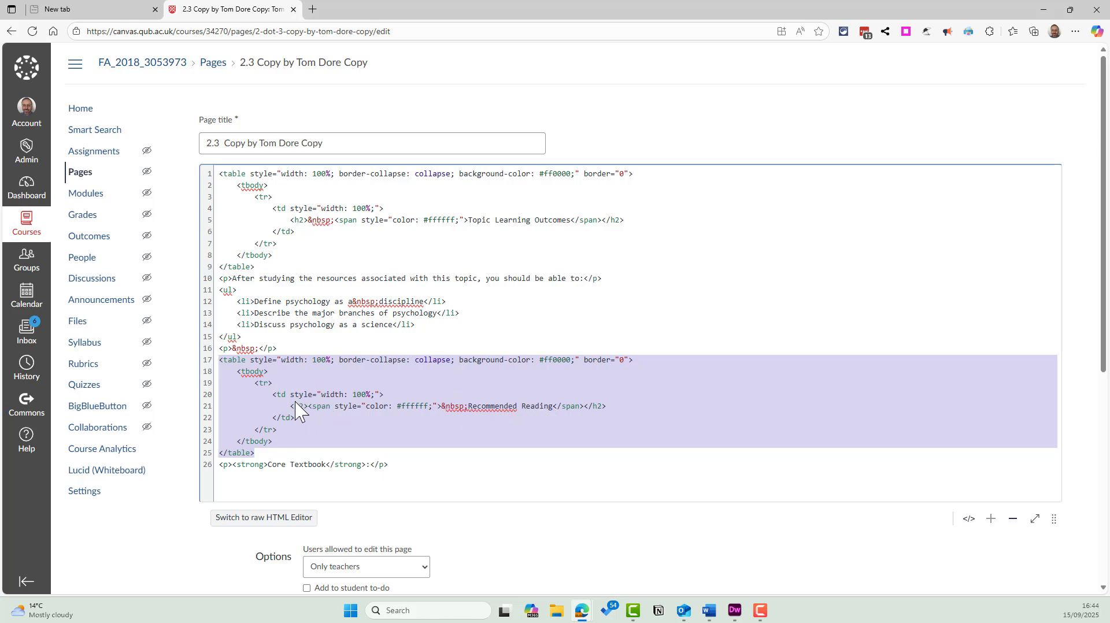
pyautogui.click(266, 270)
pyautogui.moveTo(266, 270); pyautogui.dragTo(196, 175)
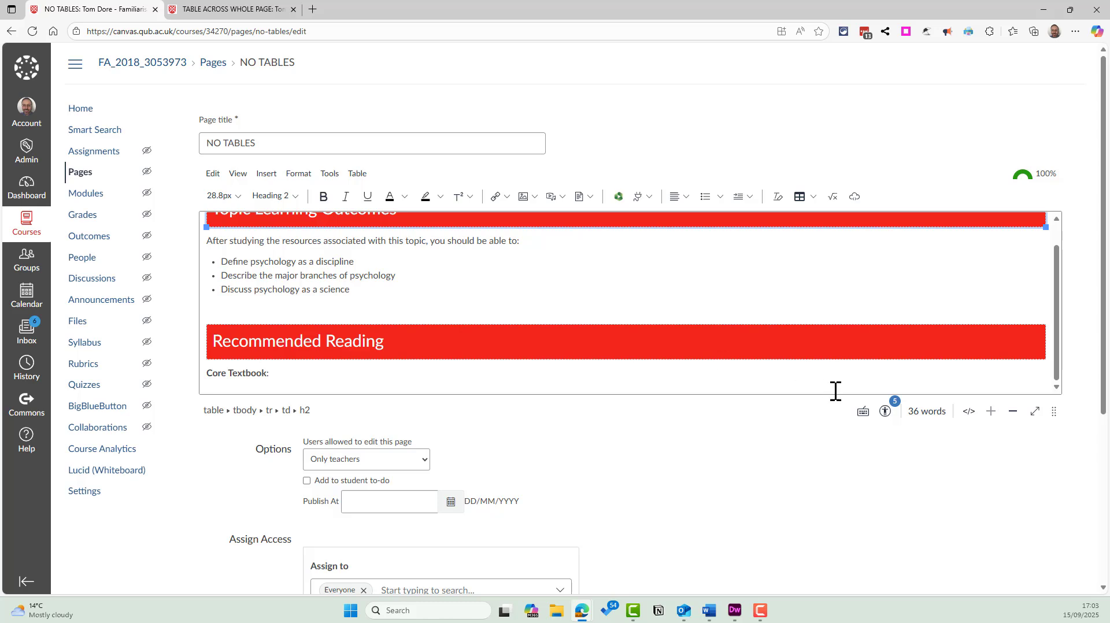
# Try to caption the "Topic Learning Outcomes" table in the accessibility checker, and reload the page editor without the auto-saved content
pyautogui.click(886, 411)
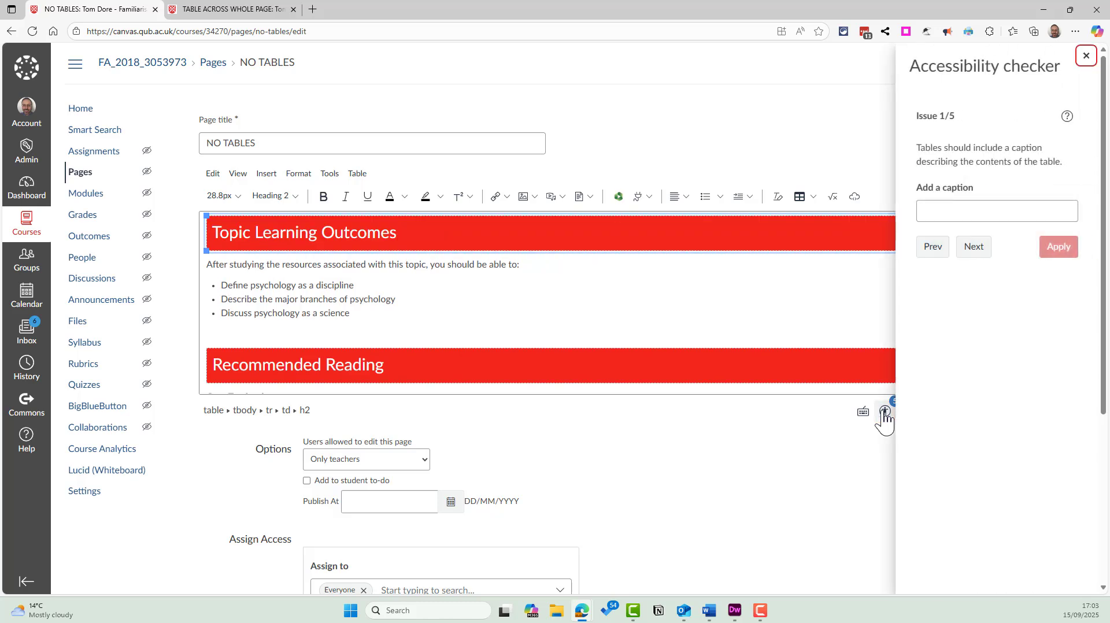
pyautogui.click(980, 213)
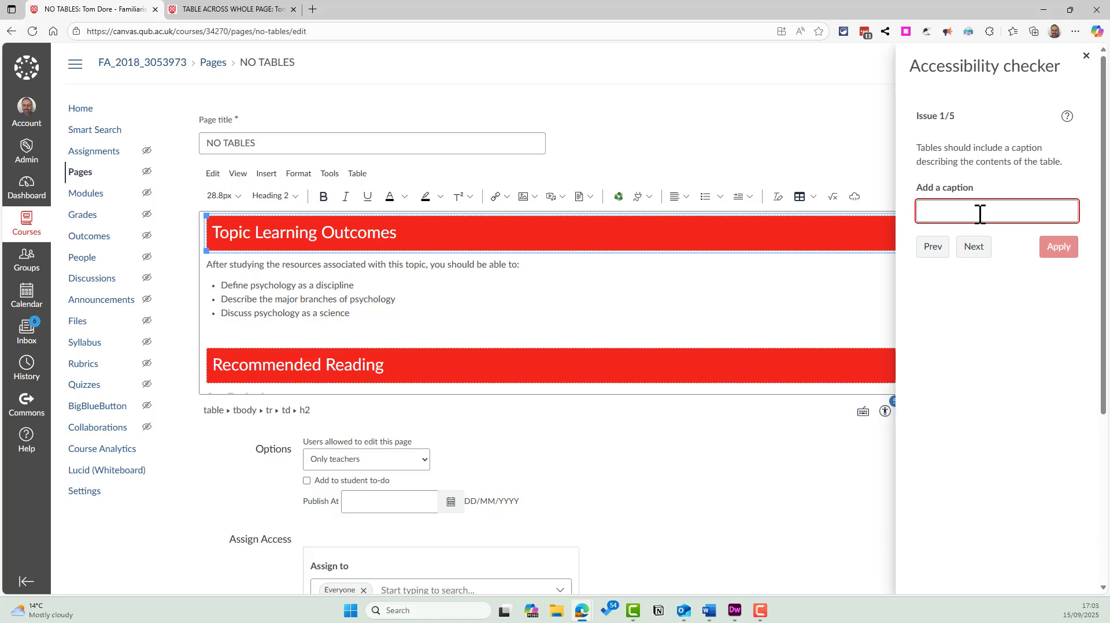
pyautogui.write('T')
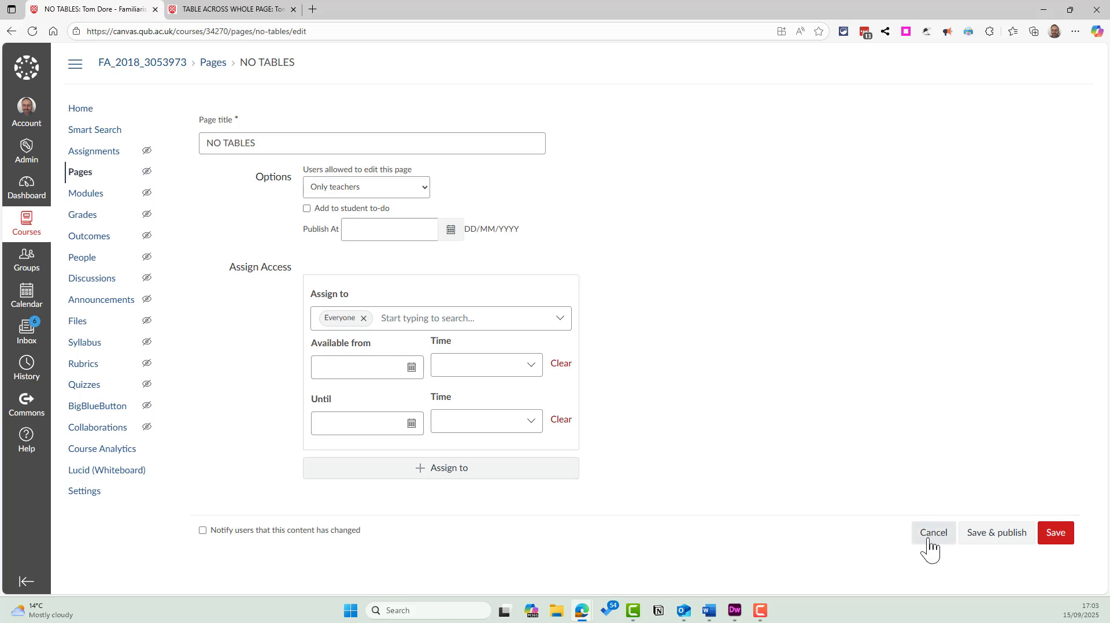
pyautogui.click(36, 32)
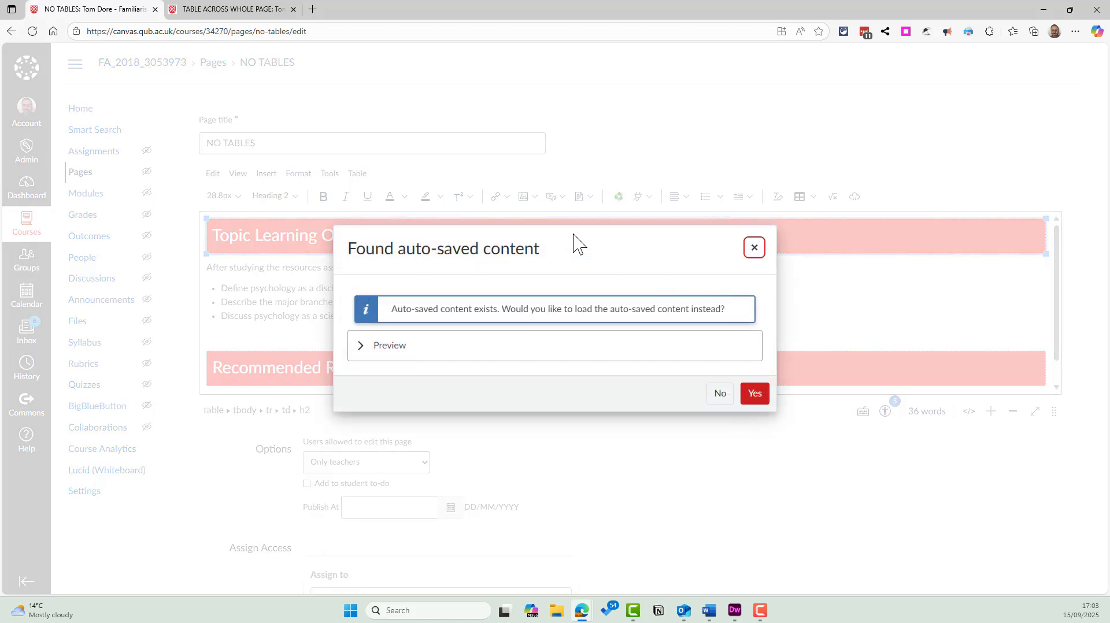
pyautogui.click(721, 395)
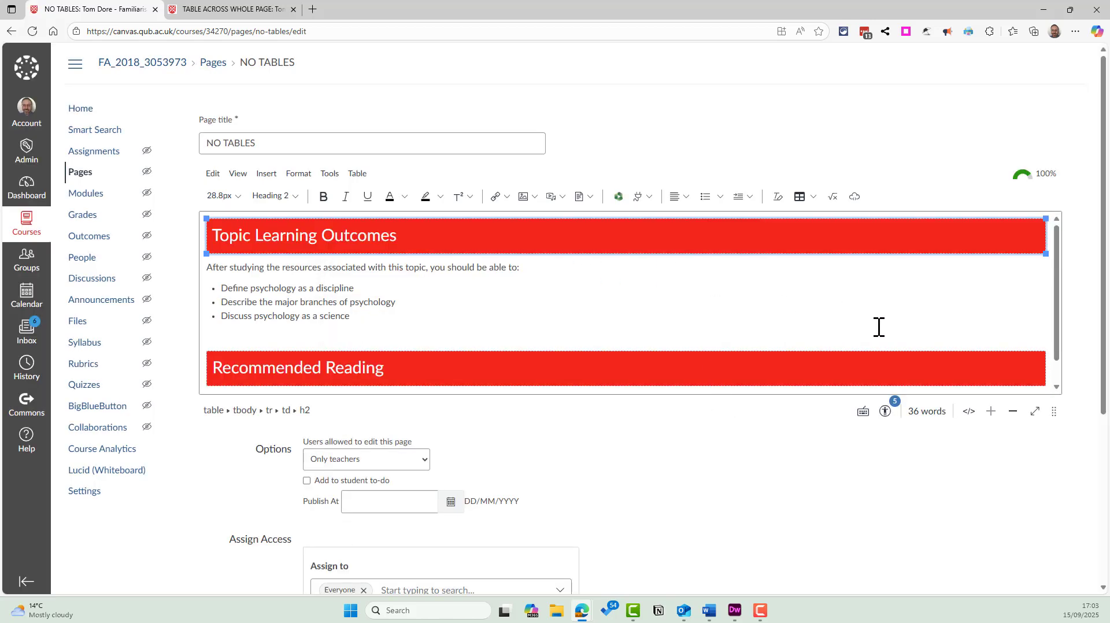
# Go through the accessibility issues to the "Recommended Reading" table's missing caption and enter the caption "OK FOR 2ND TABLE"
pyautogui.click(885, 411)
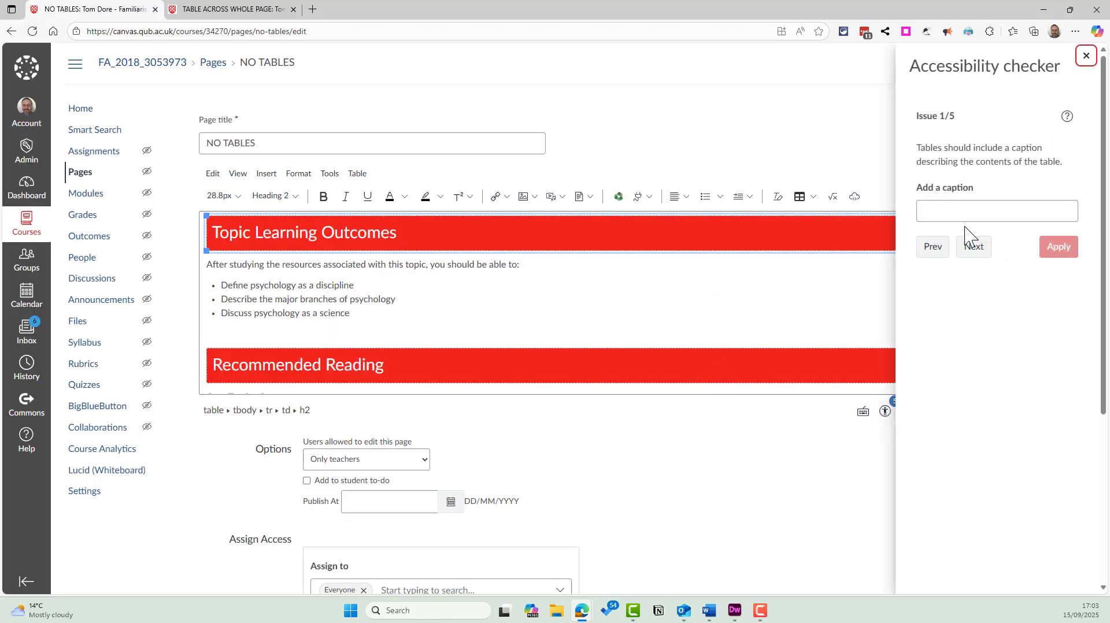
pyautogui.click(974, 250)
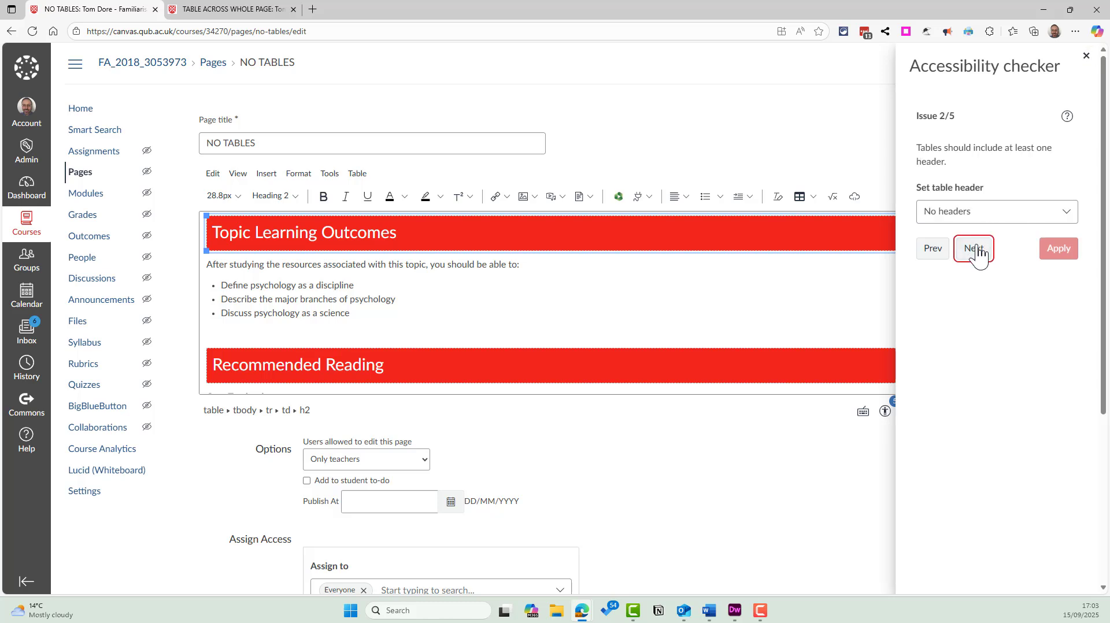
pyautogui.click(972, 260)
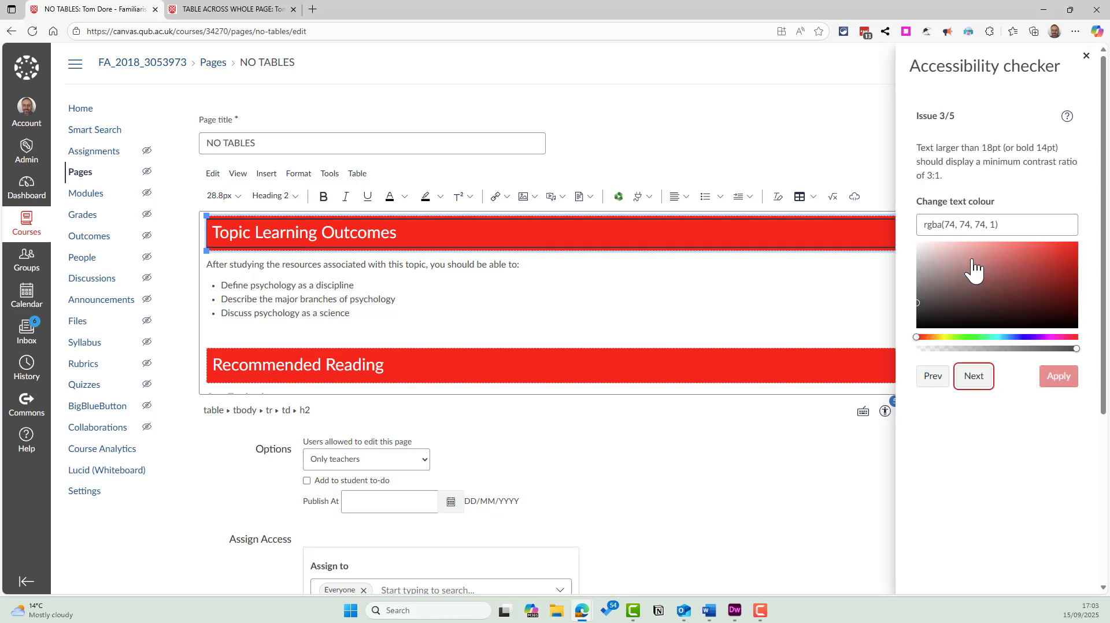
pyautogui.click(972, 375)
pyautogui.click(948, 214)
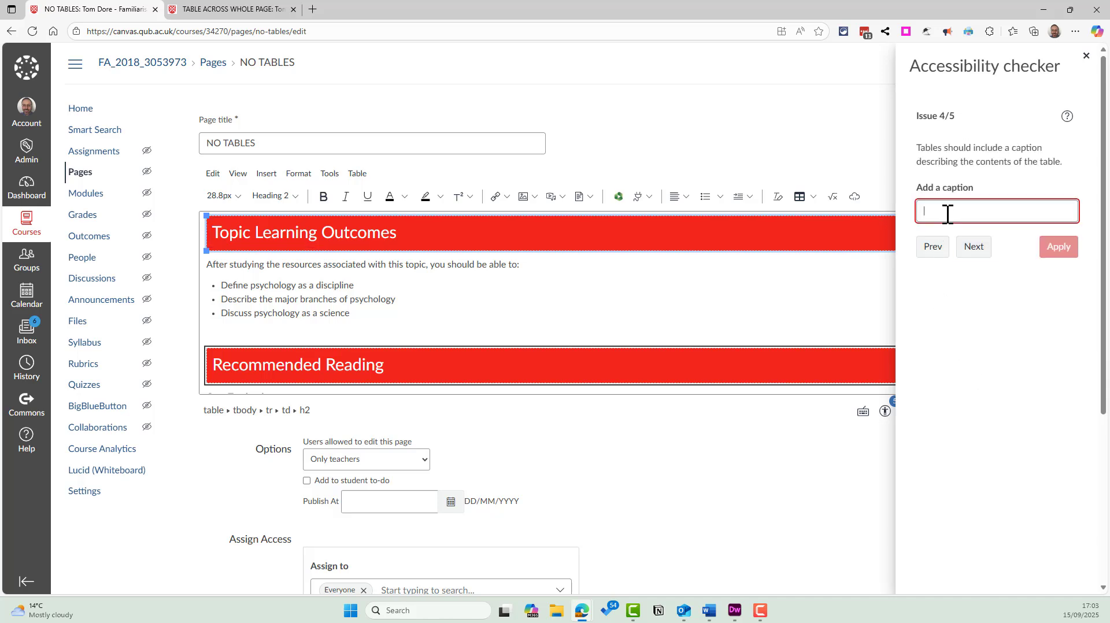
pyautogui.write('OK')
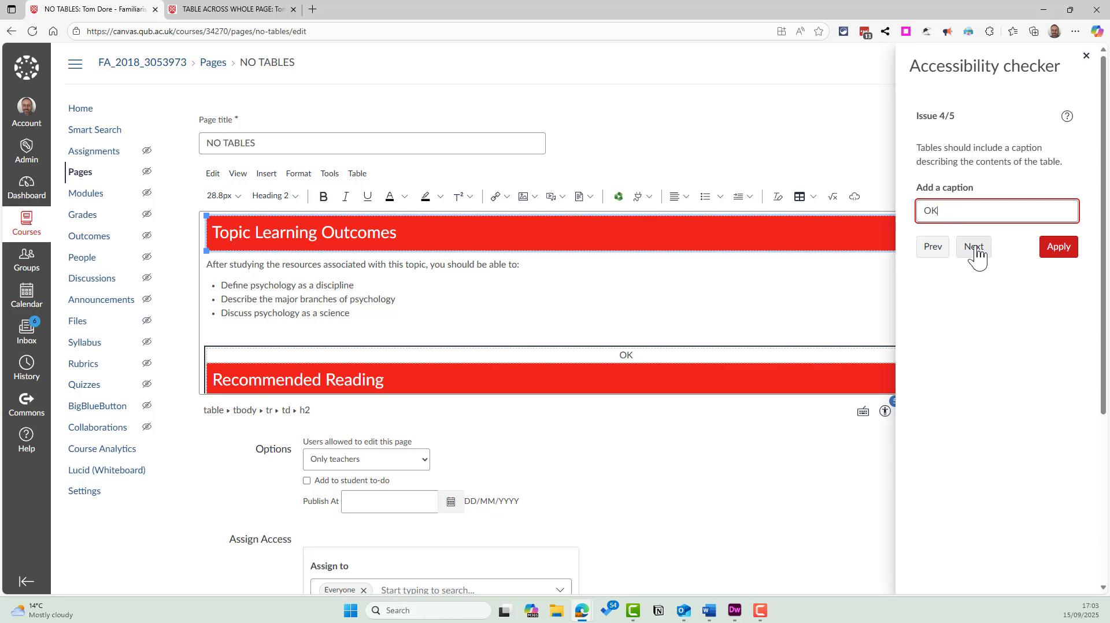
pyautogui.write(' FOR 2ND TABLE')
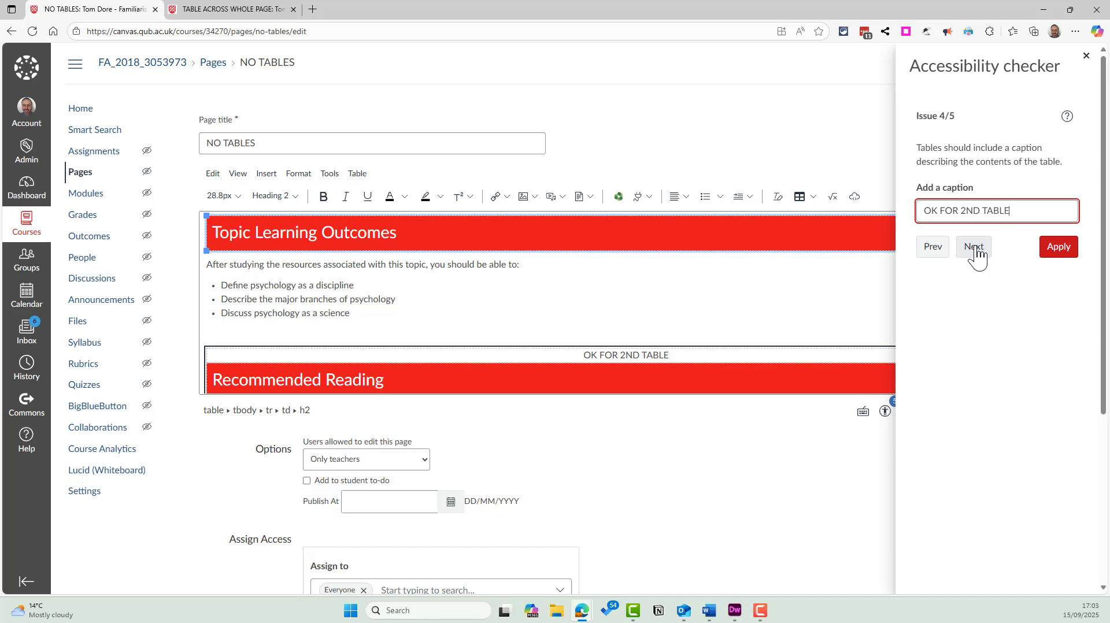
# Return to the first accessibility issue to try captioning the "Topic Learning Outcomes" table, and reload the editor without the auto-saved content
pyautogui.click(931, 249)
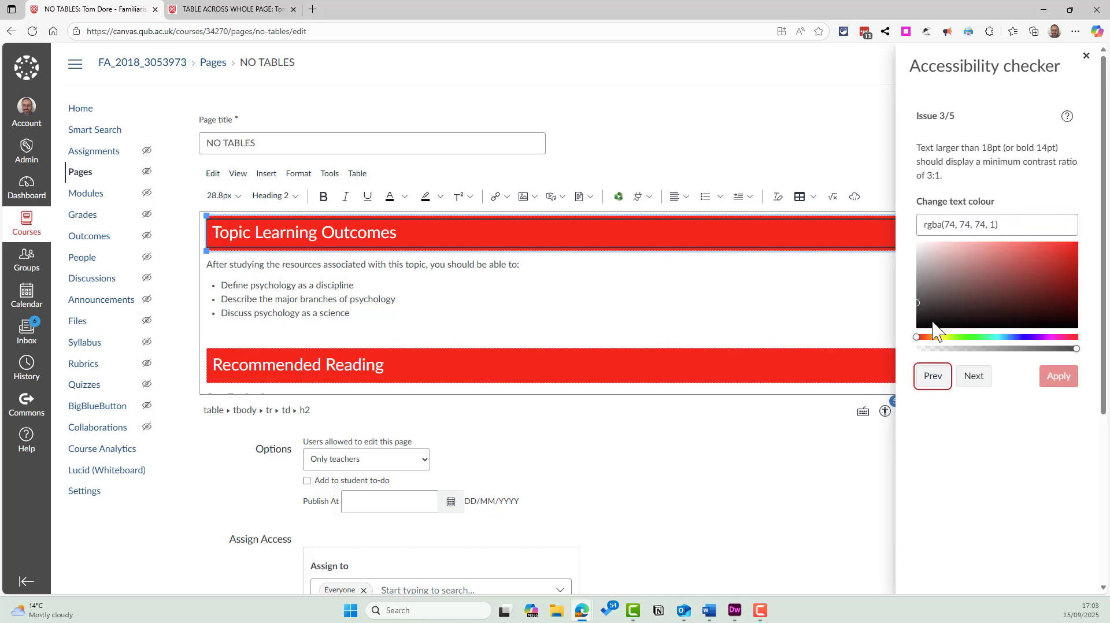
pyautogui.click(928, 381)
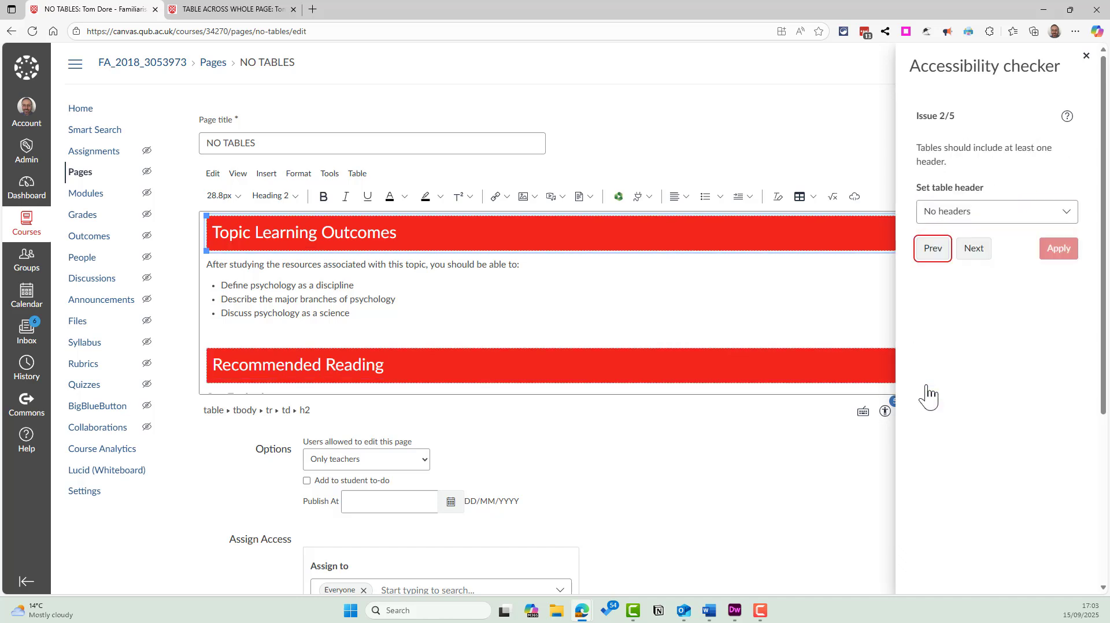
pyautogui.click(974, 249)
pyautogui.click(973, 250)
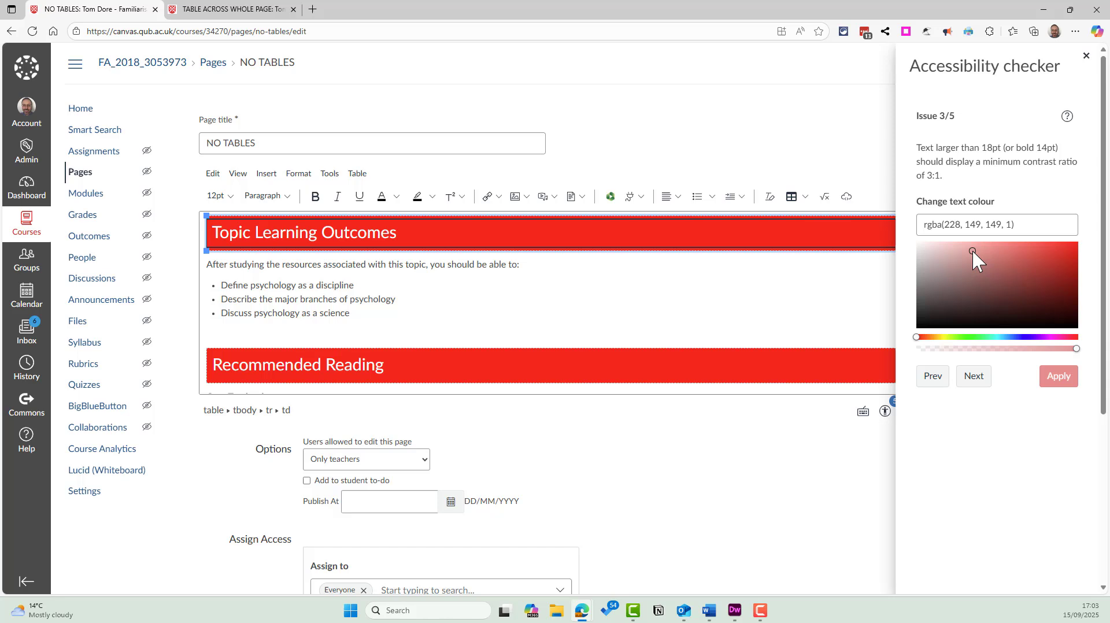
pyautogui.click(937, 382)
pyautogui.click(933, 248)
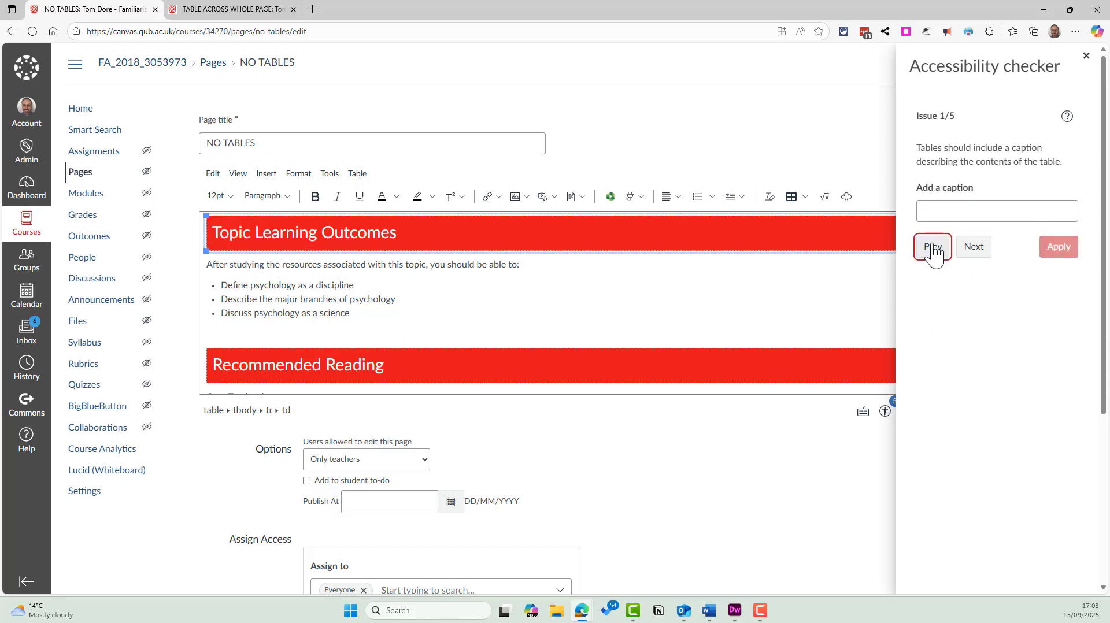
pyautogui.click(948, 213)
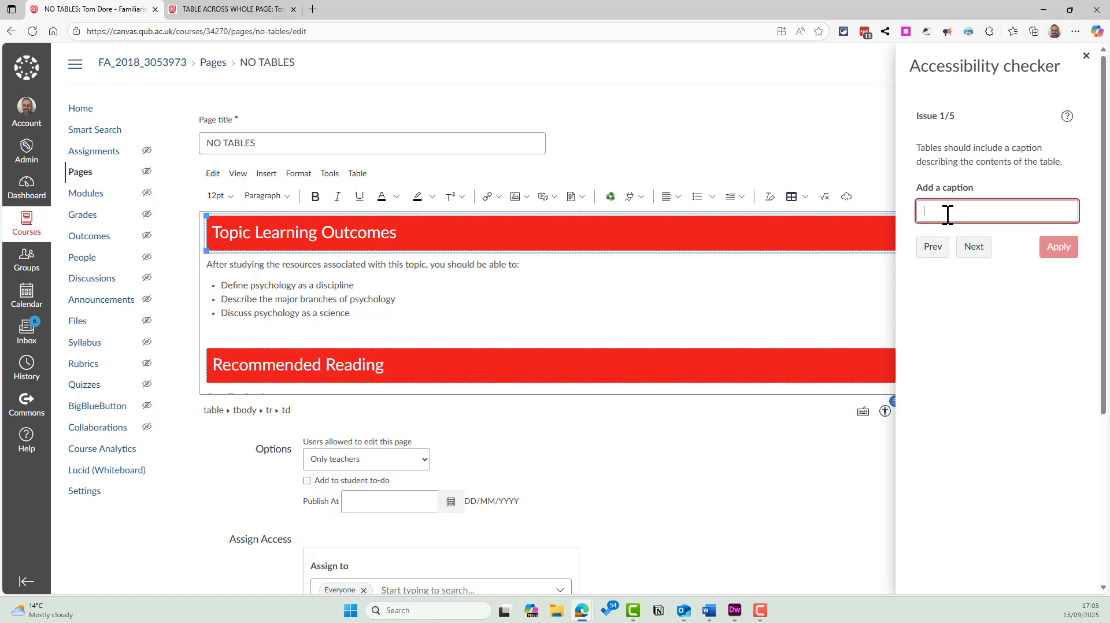
pyautogui.write('Th')
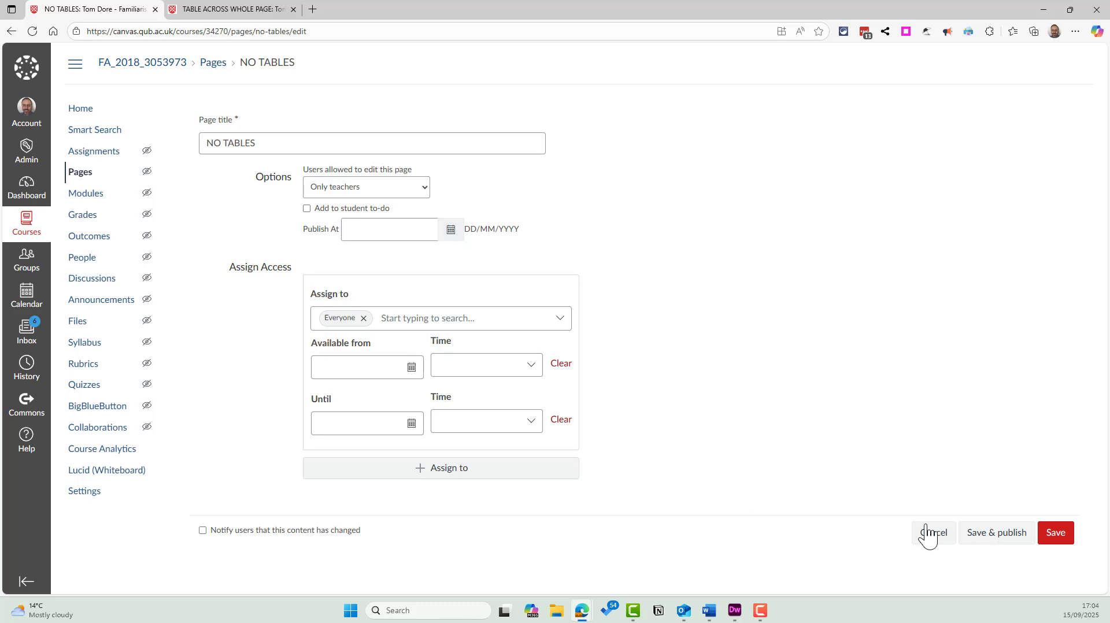
pyautogui.click(38, 34)
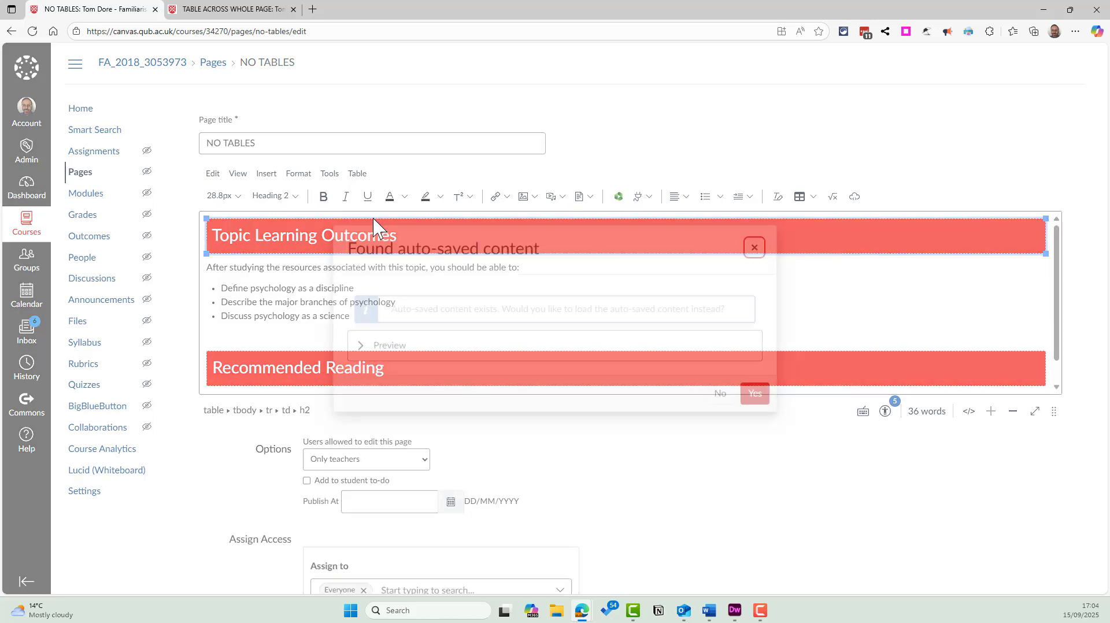
pyautogui.click(720, 395)
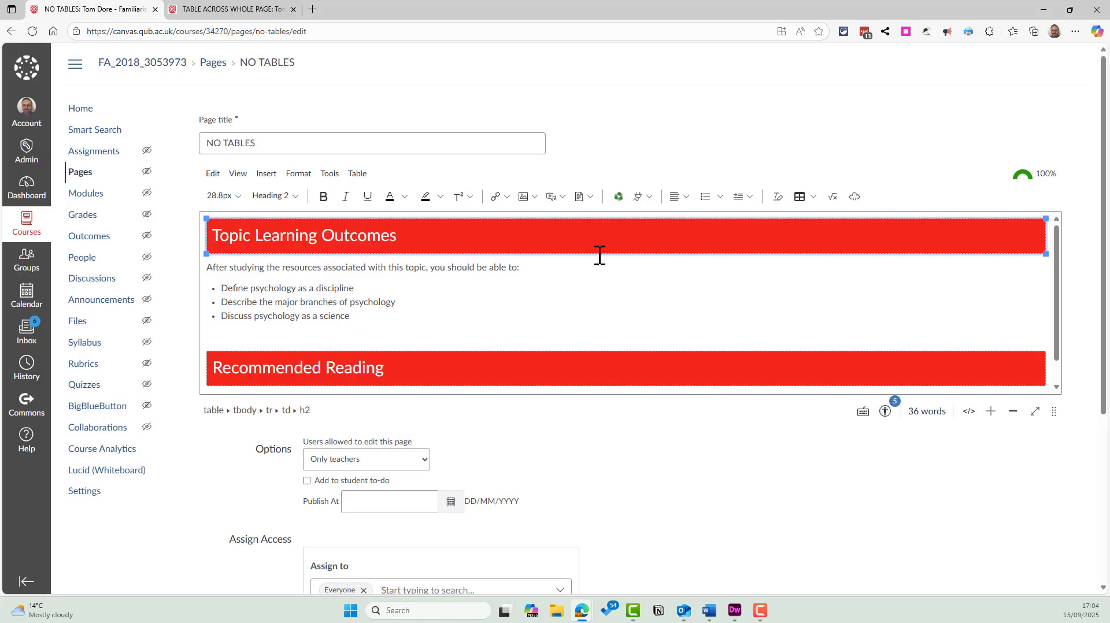
# In the HTML view, delete the opening and closing table, tbody, tr and td tags around the "Topic Learning Outcomes" heading
pyautogui.click(969, 412)
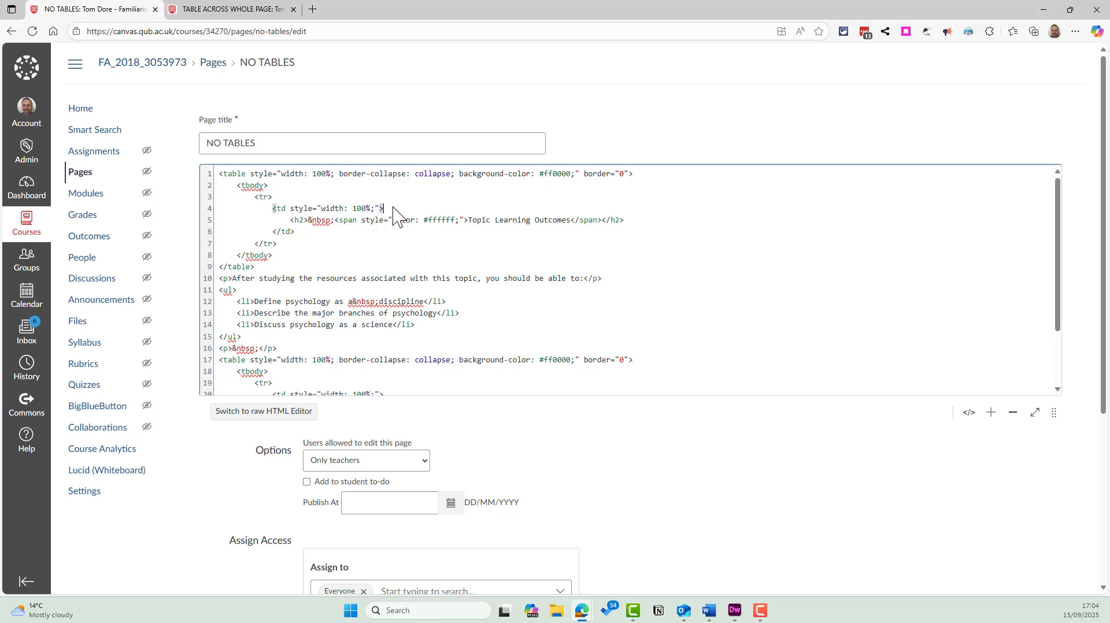
pyautogui.moveTo(393, 207); pyautogui.dragTo(181, 150)
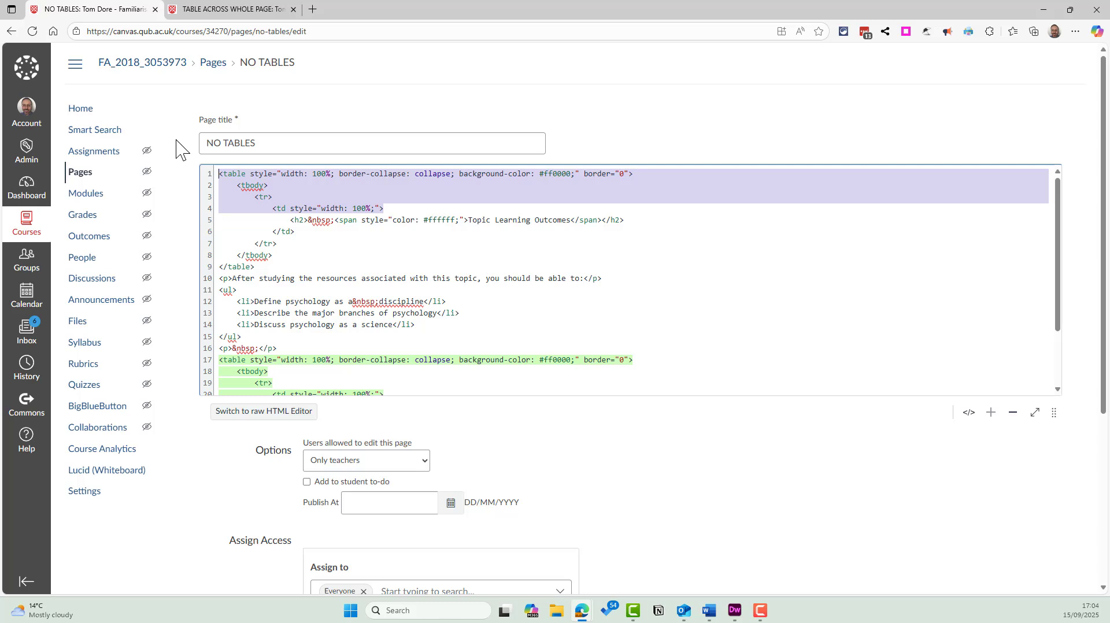
pyautogui.press('BackSpace')
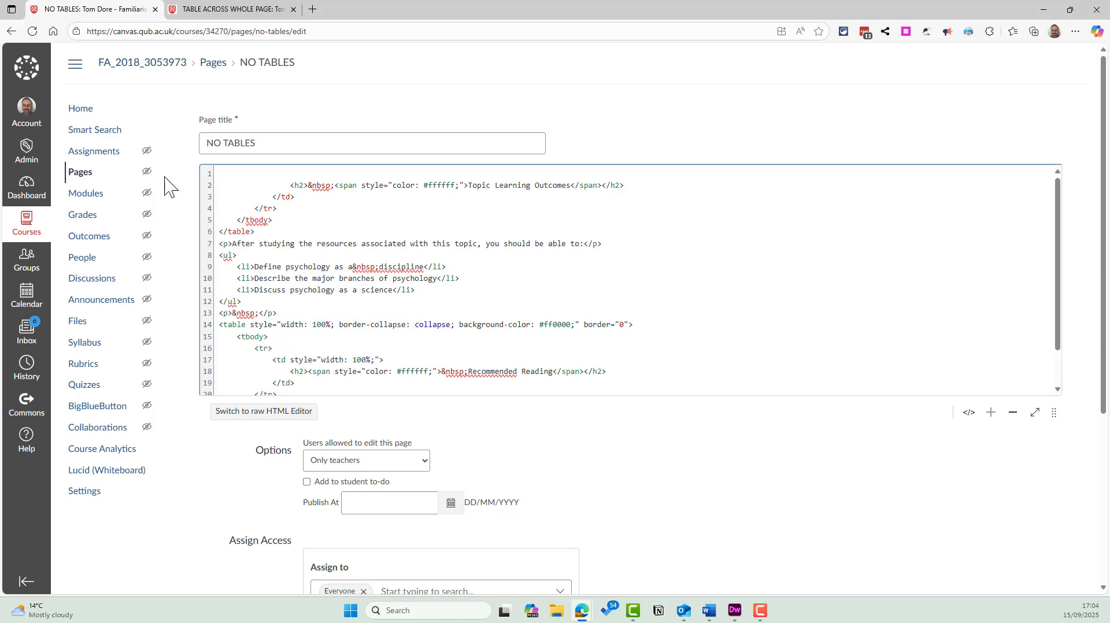
pyautogui.moveTo(258, 234); pyautogui.dragTo(199, 195)
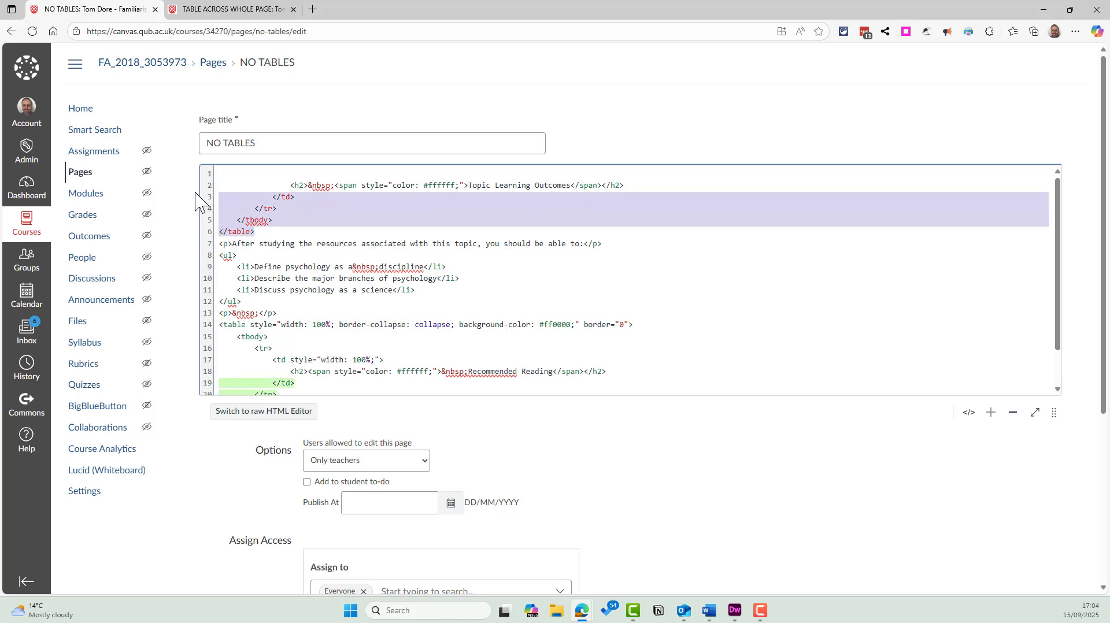
pyautogui.press('BackSpace')
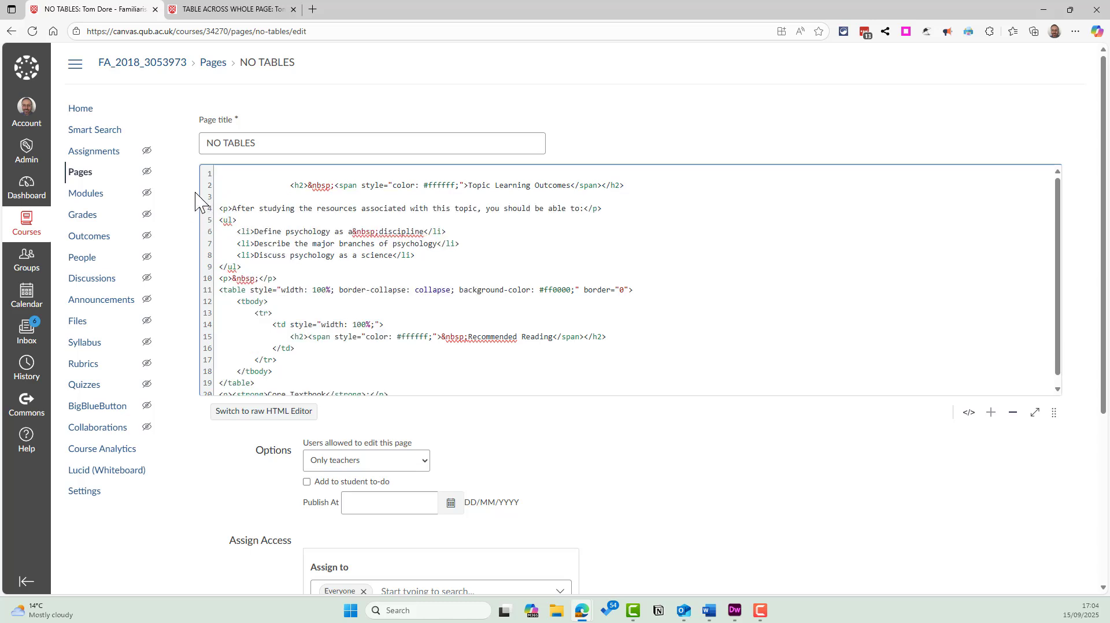
# Leave the HTML view and save the page, and reload it in the editor without the auto-saved content
pyautogui.click(969, 412)
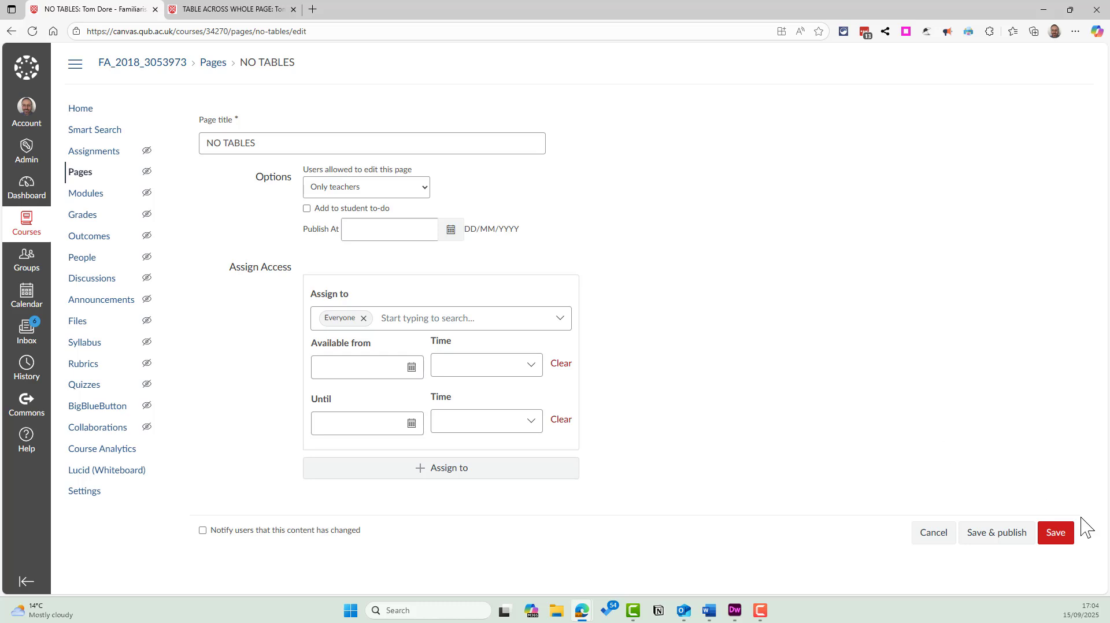
pyautogui.click(1056, 533)
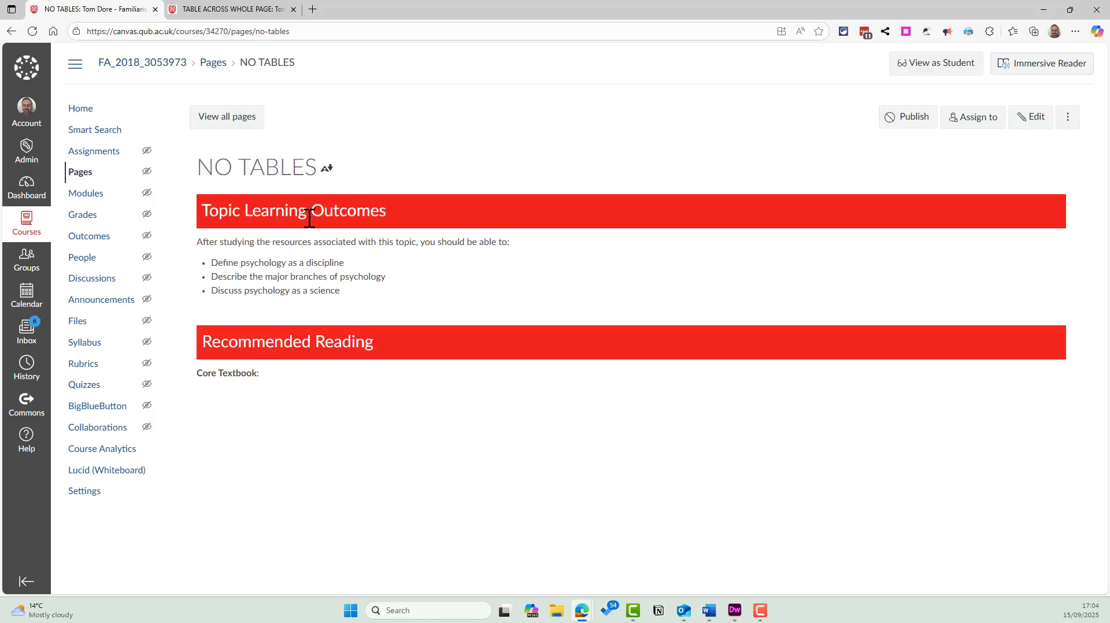
pyautogui.click(1028, 117)
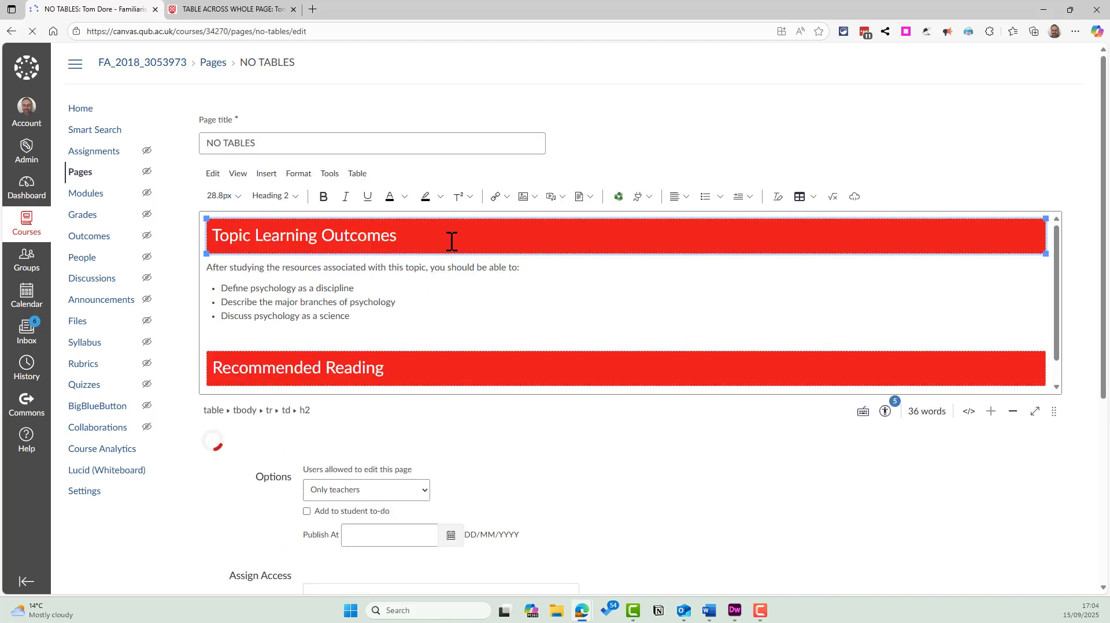
pyautogui.click(723, 393)
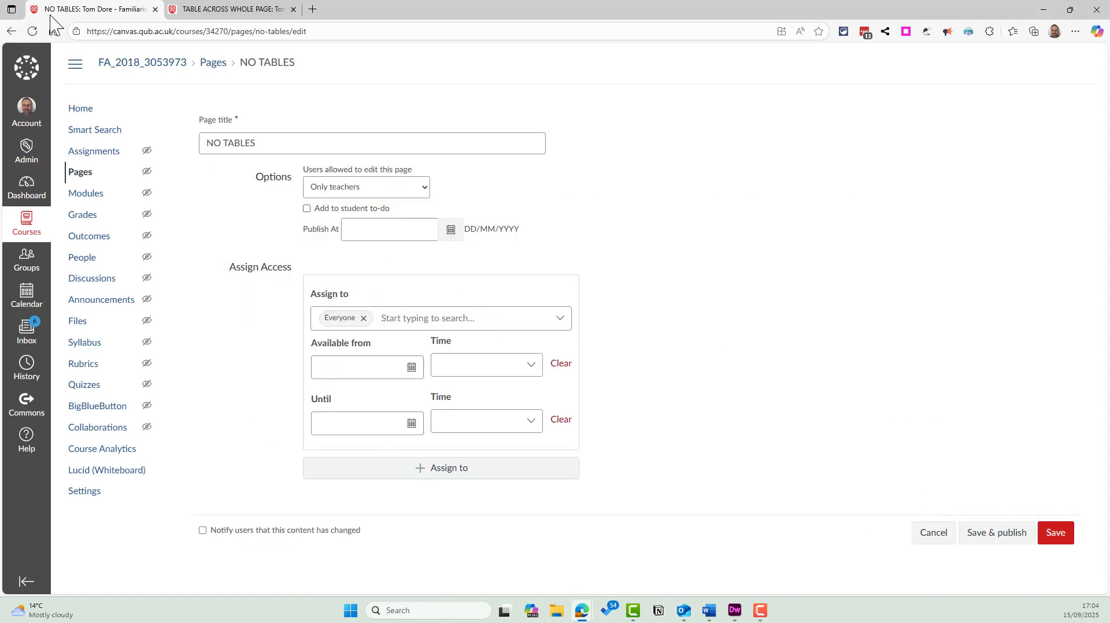
pyautogui.click(34, 30)
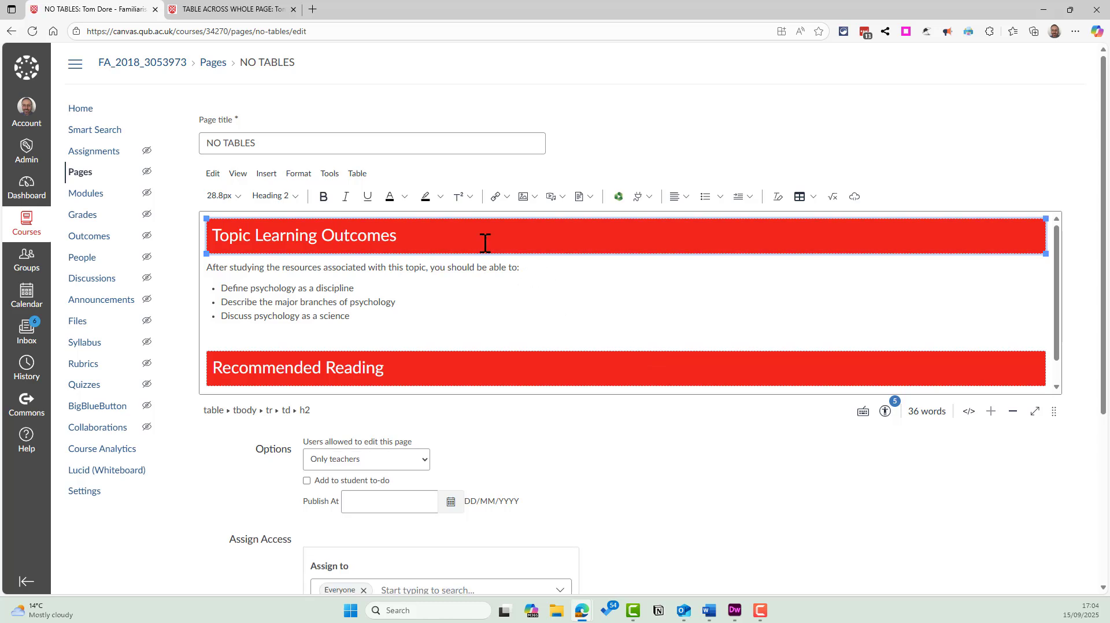
# Reopen the HTML view and remove all table code before and after the "Topic Learning Outcomes" heading, keeping its h2 line
pyautogui.click(969, 411)
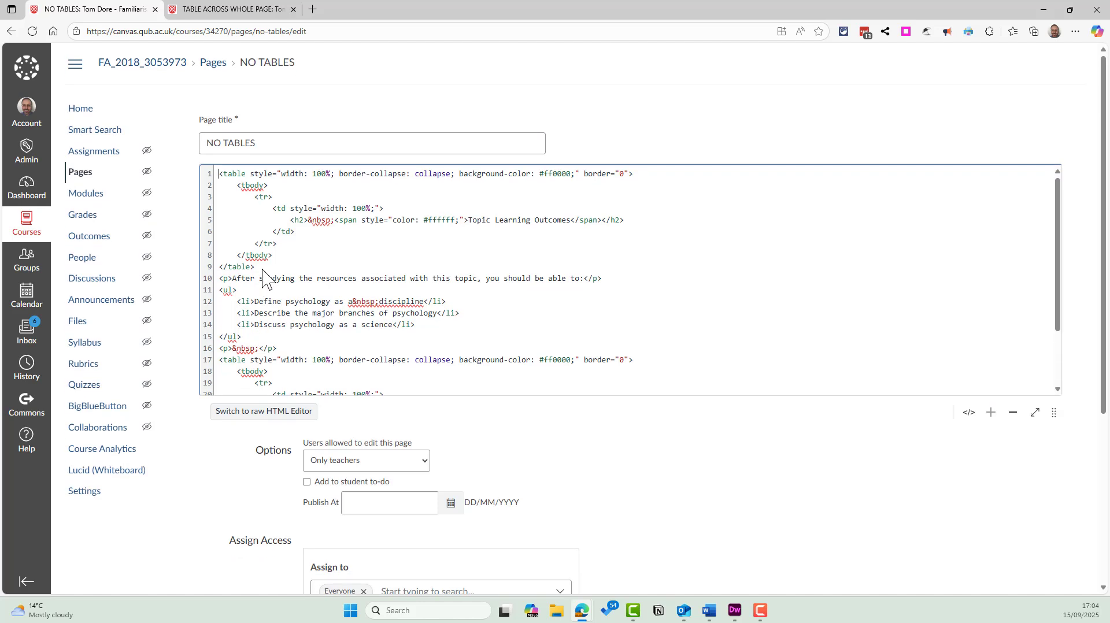
pyautogui.moveTo(263, 269); pyautogui.dragTo(181, 234)
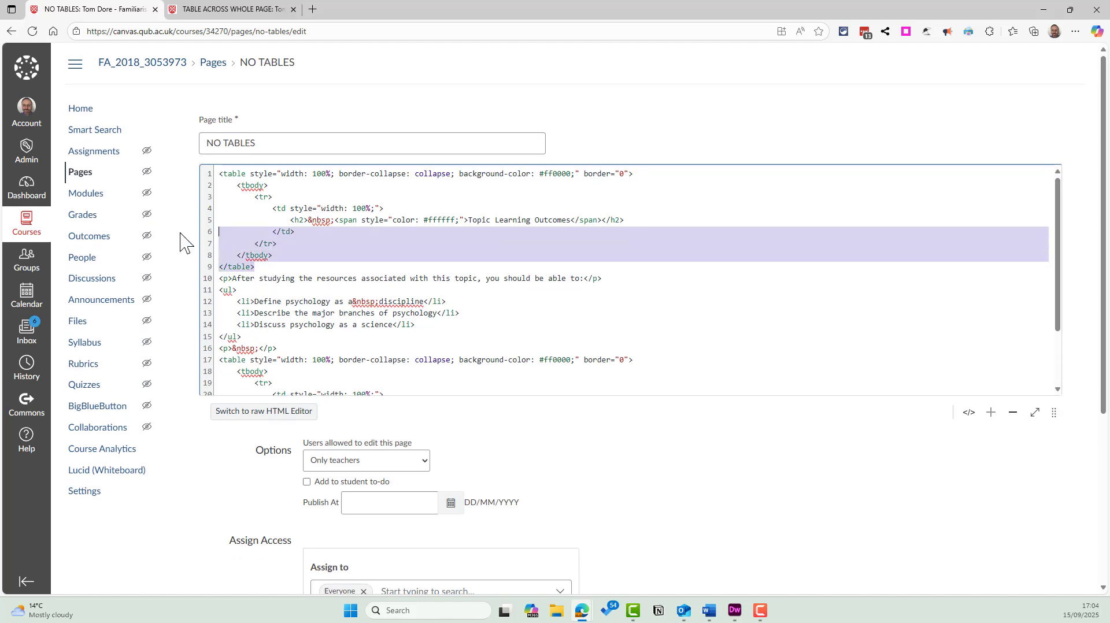
pyautogui.press('BackSpace')
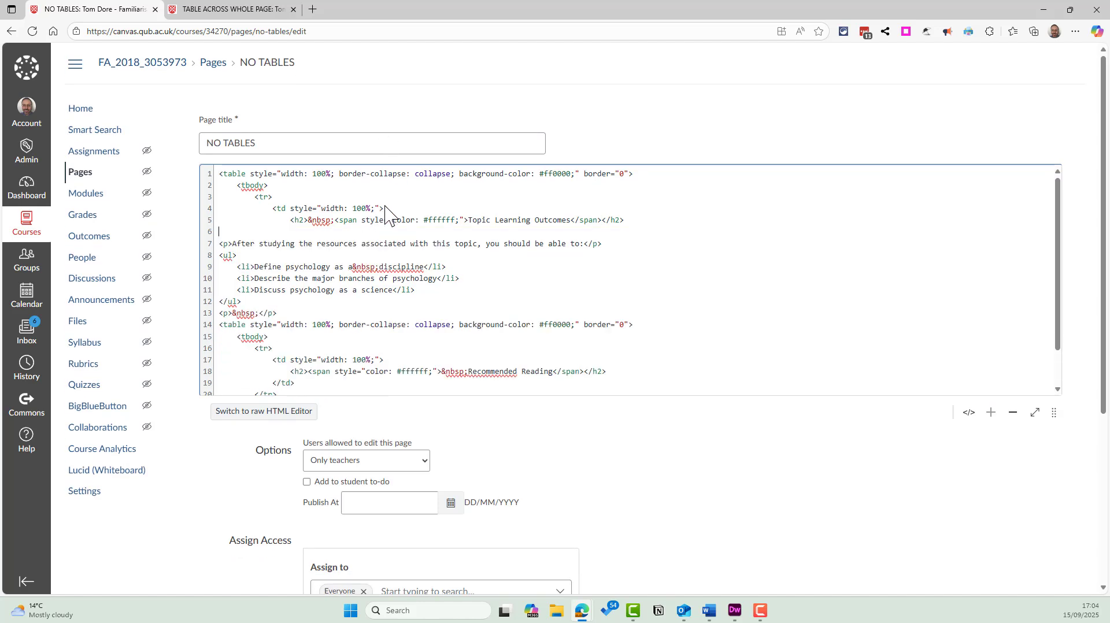
pyautogui.moveTo(385, 206); pyautogui.dragTo(129, 144)
pyautogui.press('BackSpace')
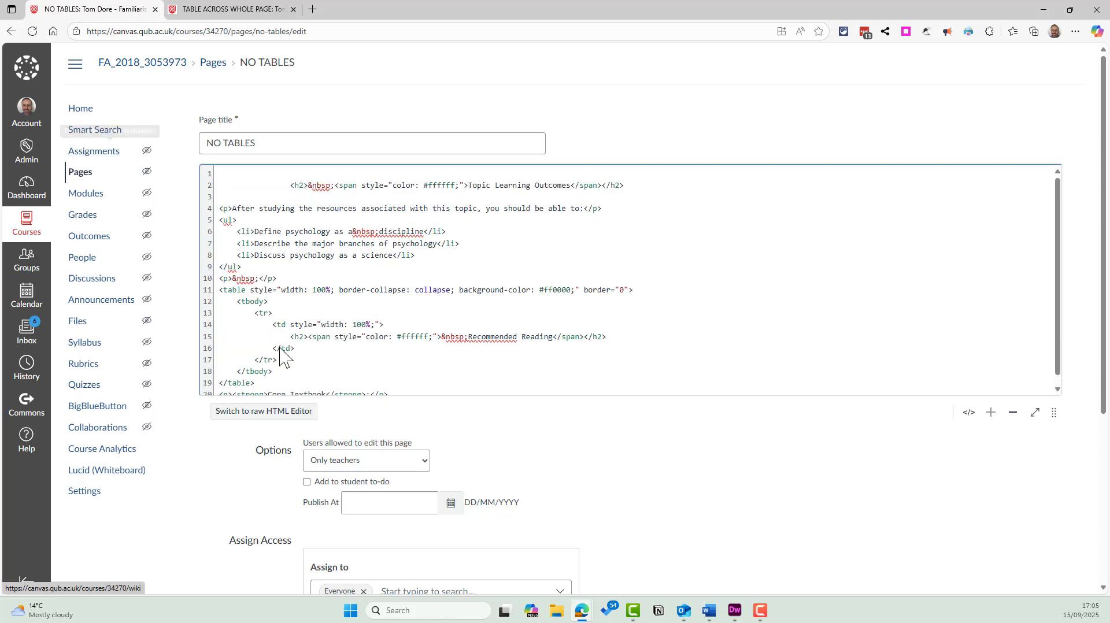
# In the HTML code, delete the table, tbody, tr and td tags before and after the "Recommended Reading" h2 line
pyautogui.moveTo(388, 325); pyautogui.dragTo(206, 296)
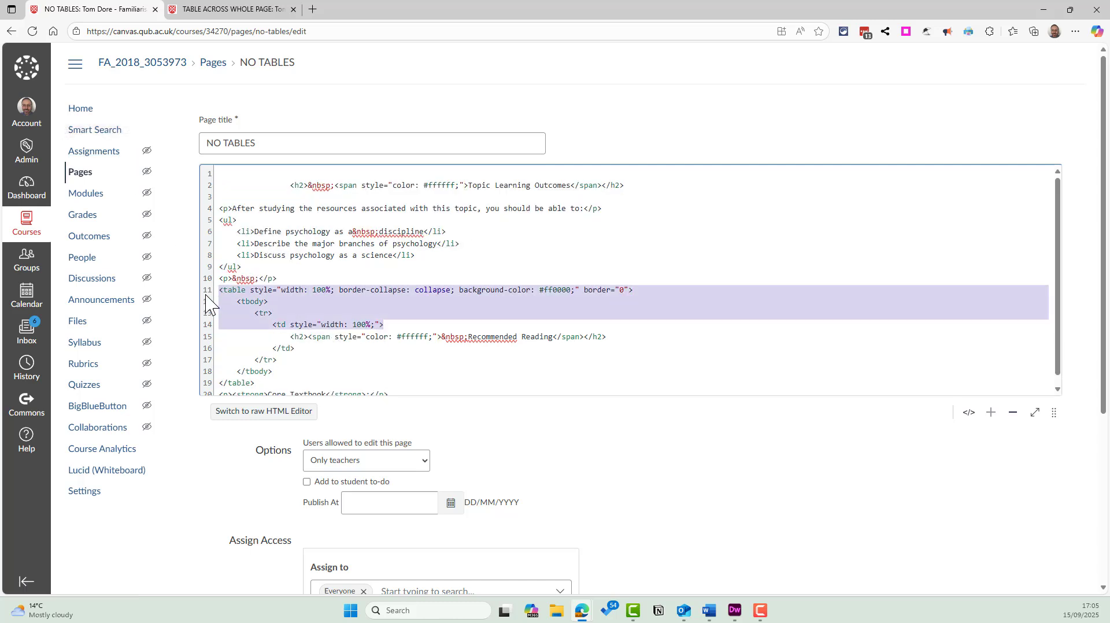
pyautogui.press('BackSpace')
pyautogui.click(420, 377)
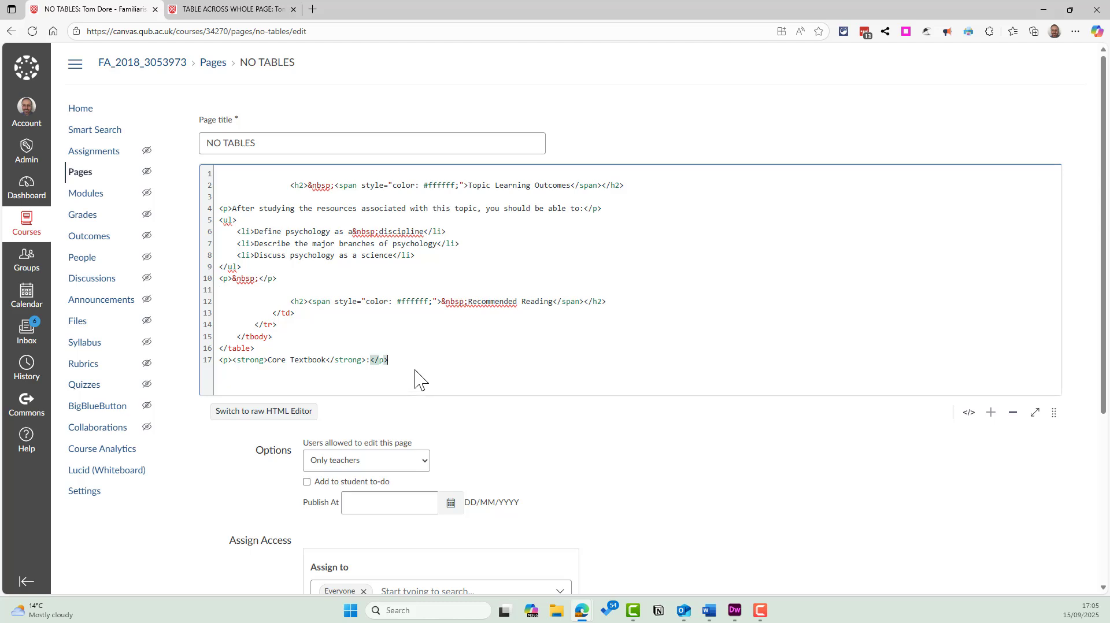
pyautogui.moveTo(291, 349); pyautogui.dragTo(181, 324)
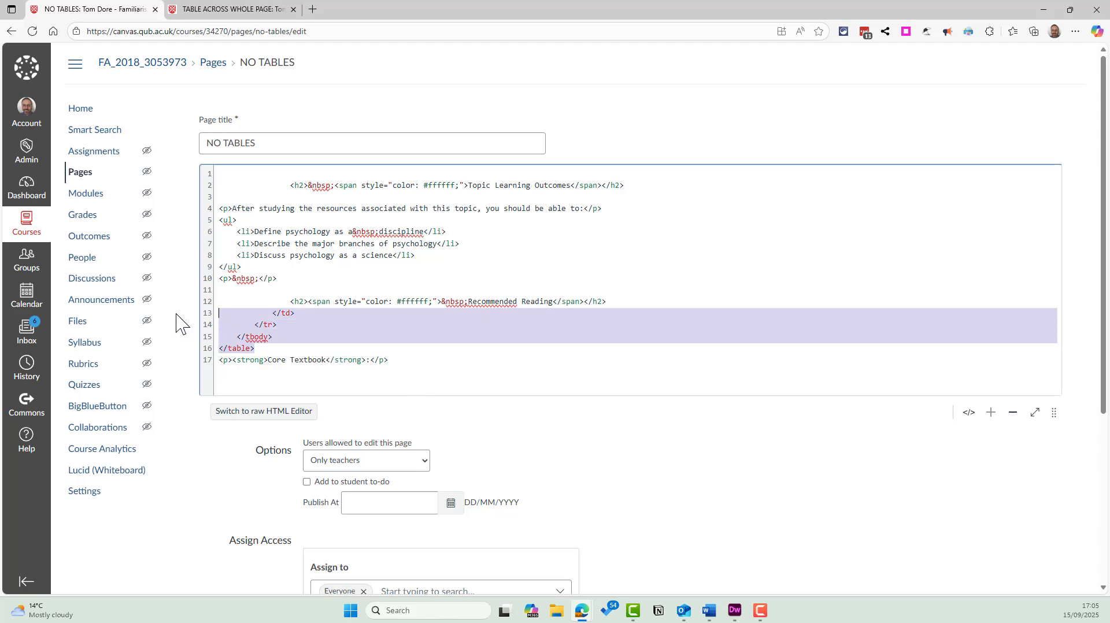
pyautogui.press('BackSpace')
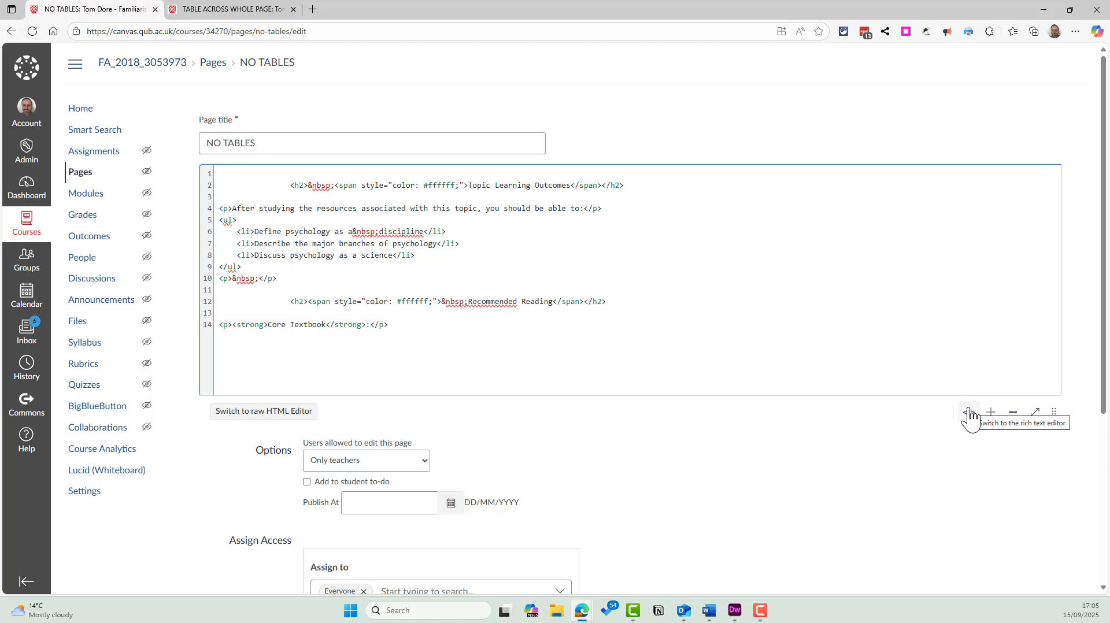
# Save the NO TABLES page, check the saved page for its headings, and reopen it for editing
pyautogui.scroll(-5, 963, 492)
pyautogui.click(1049, 551)
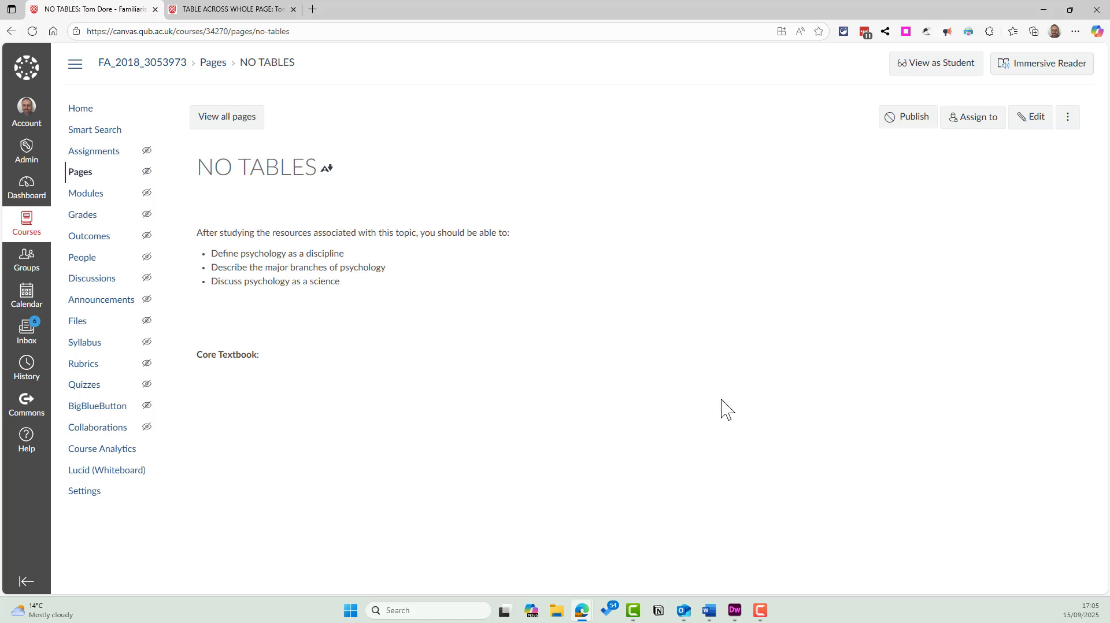
pyautogui.moveTo(727, 392); pyautogui.dragTo(870, 166)
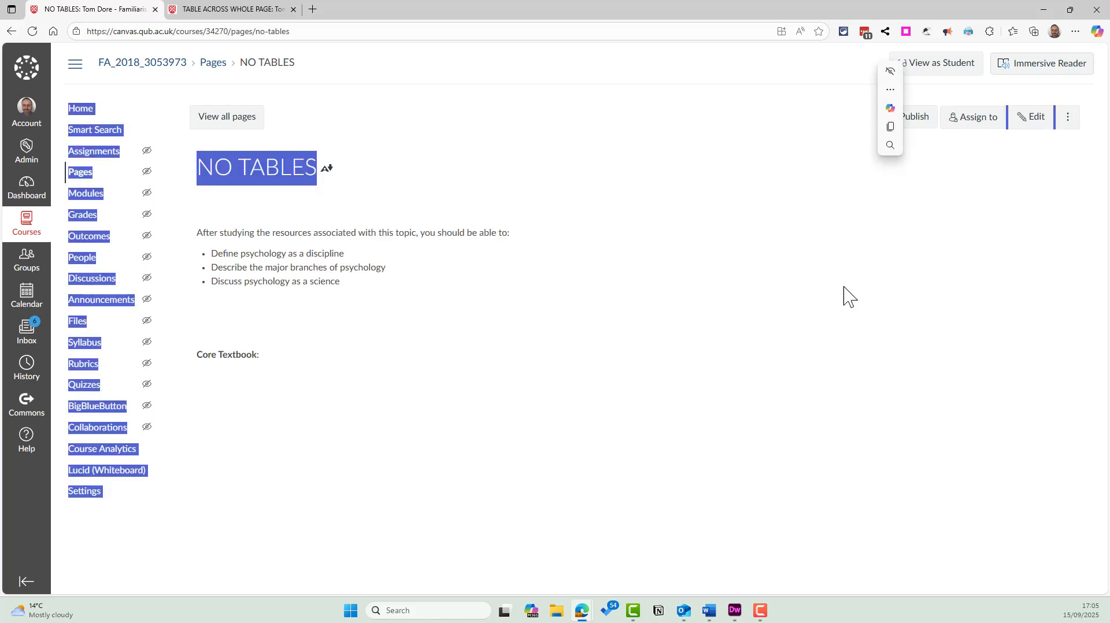
pyautogui.click(807, 309)
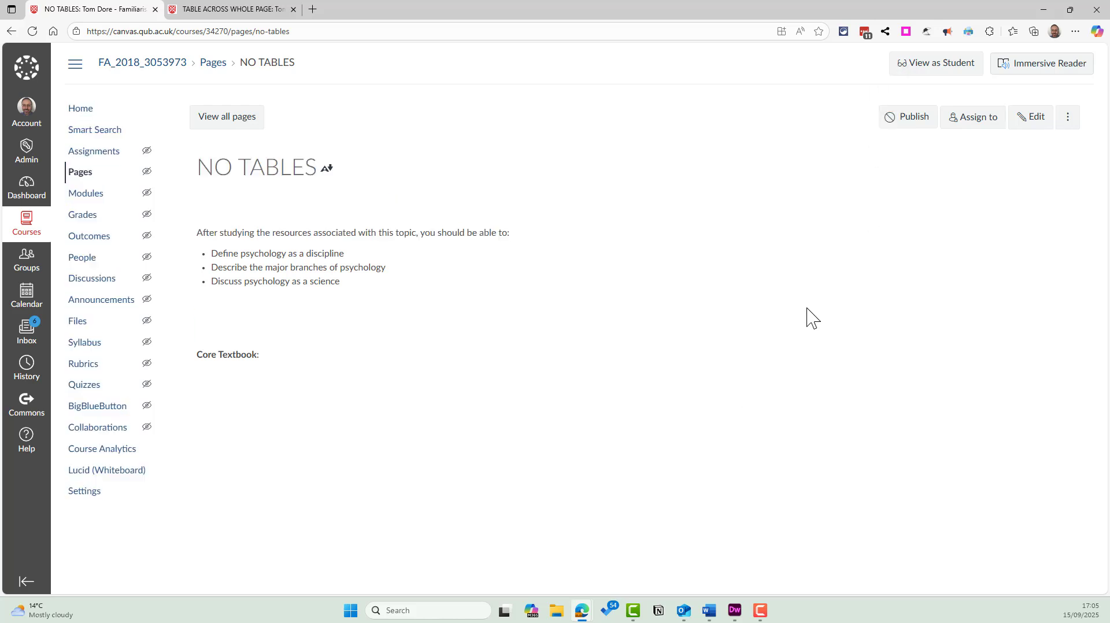
pyautogui.click(1028, 119)
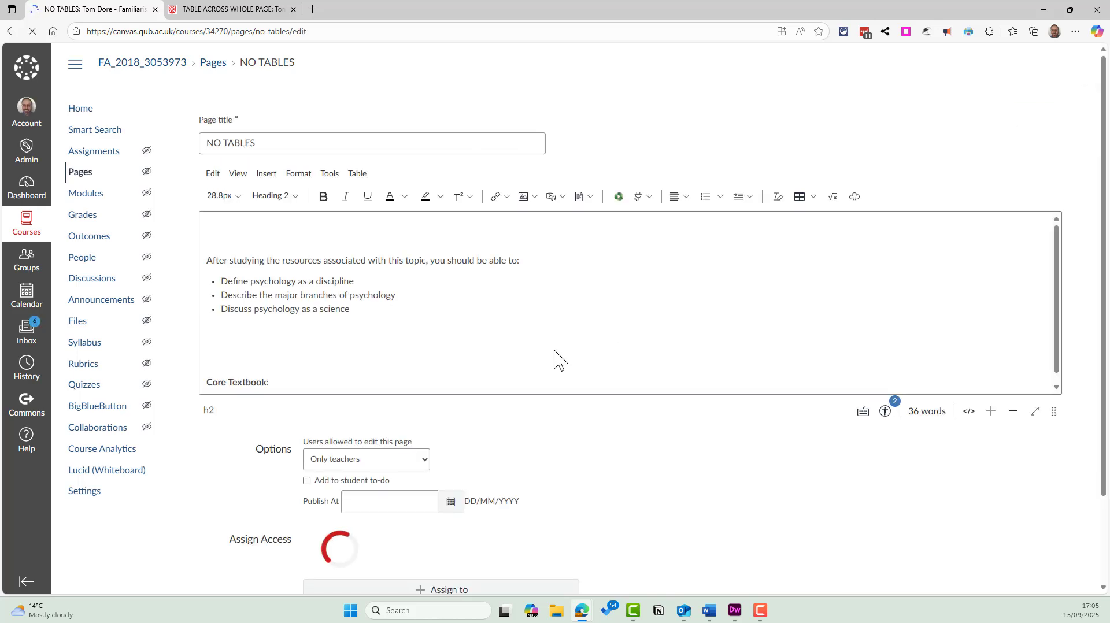
# Examine the page's HTML for the colour styling applied to the "Topic Learning Outcomes" heading text
pyautogui.click(969, 411)
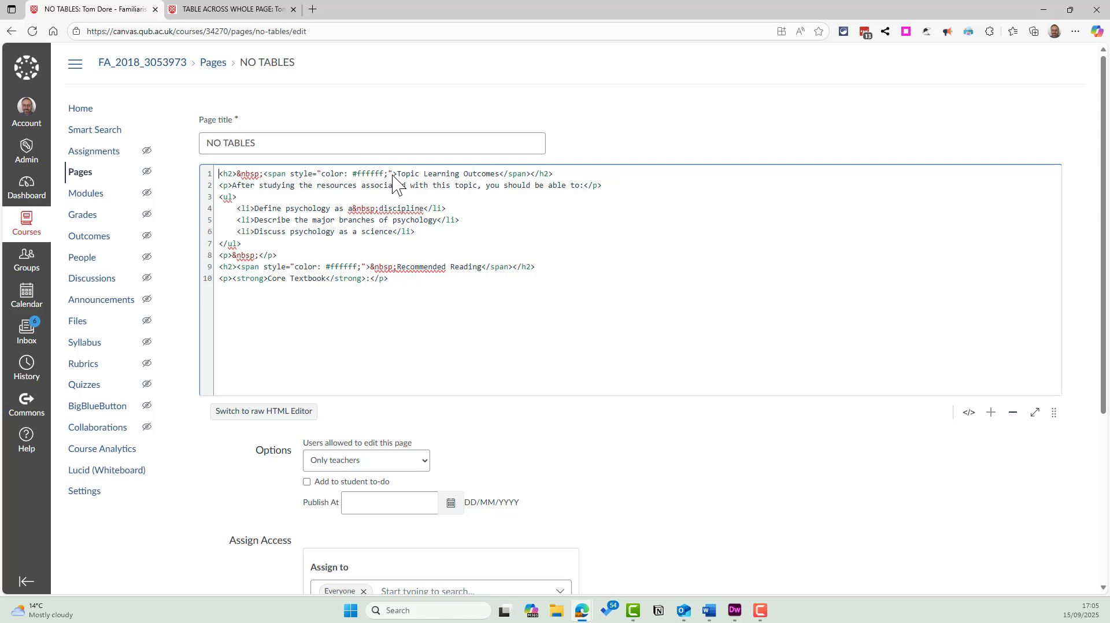
pyautogui.moveTo(393, 174); pyautogui.dragTo(296, 175)
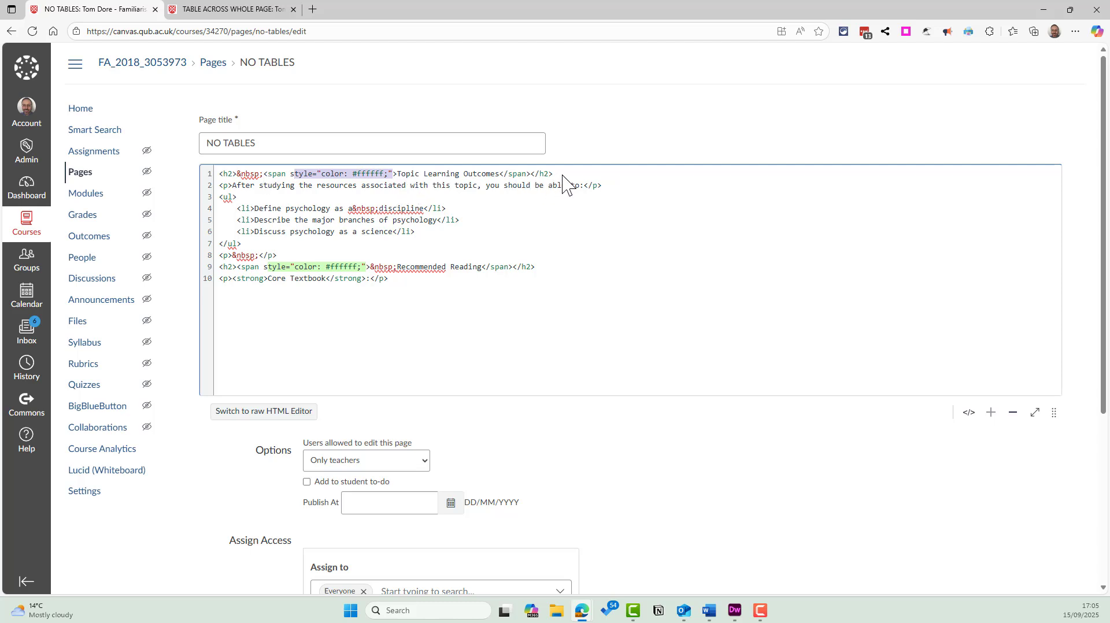
pyautogui.click(497, 175)
pyautogui.moveTo(500, 173); pyautogui.dragTo(399, 174)
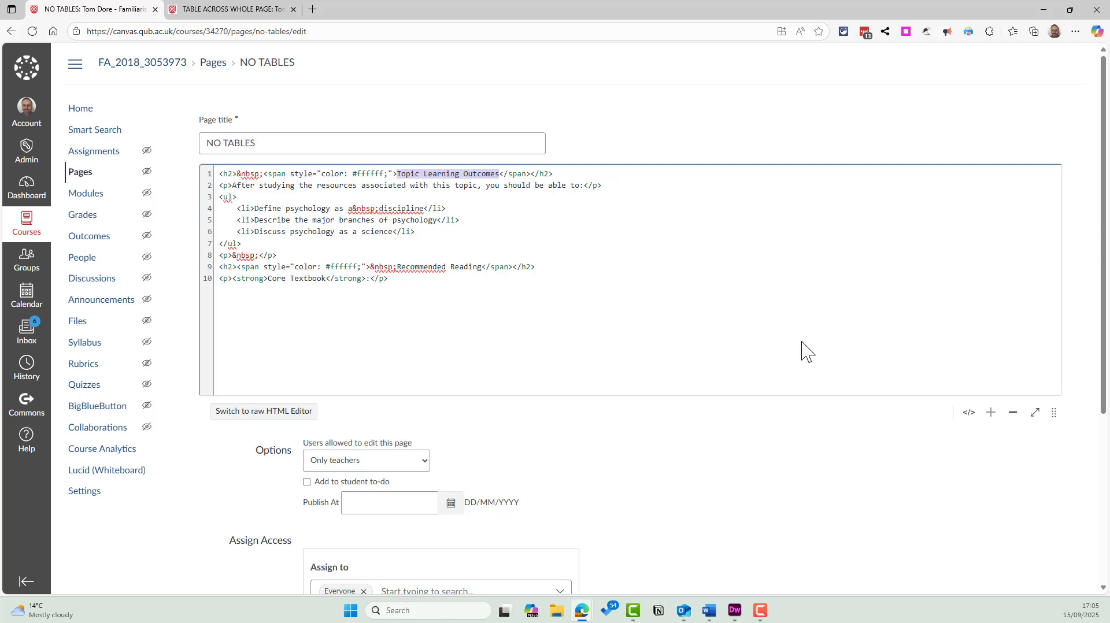
# Return to the rich text view and remove the custom text colour from the "Topic Learning Outcomes" heading
pyautogui.click(970, 415)
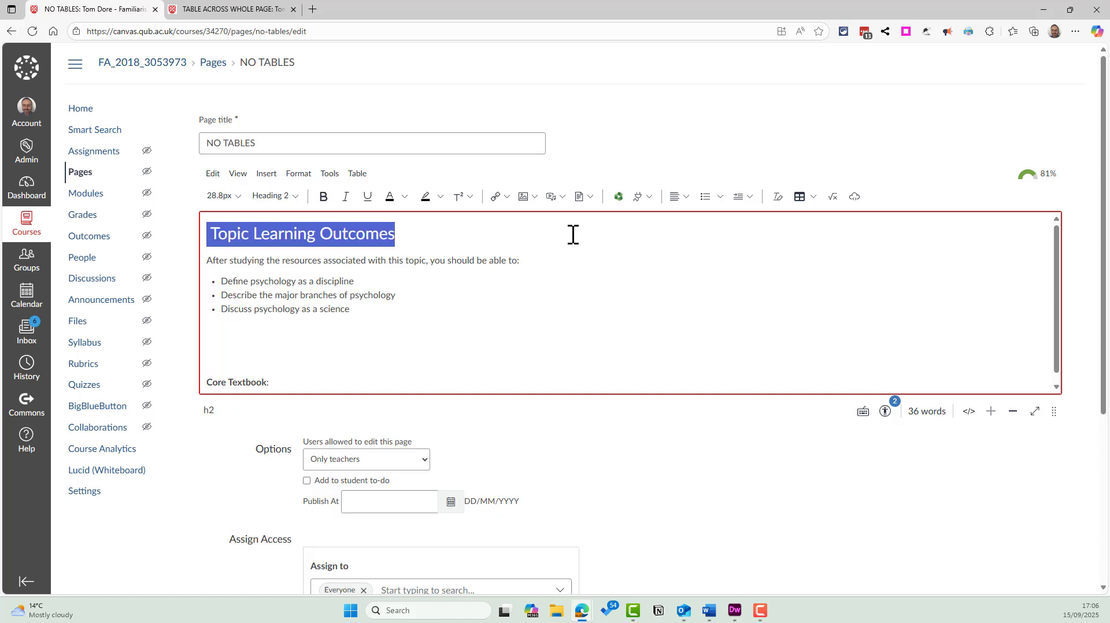
pyautogui.click(406, 199)
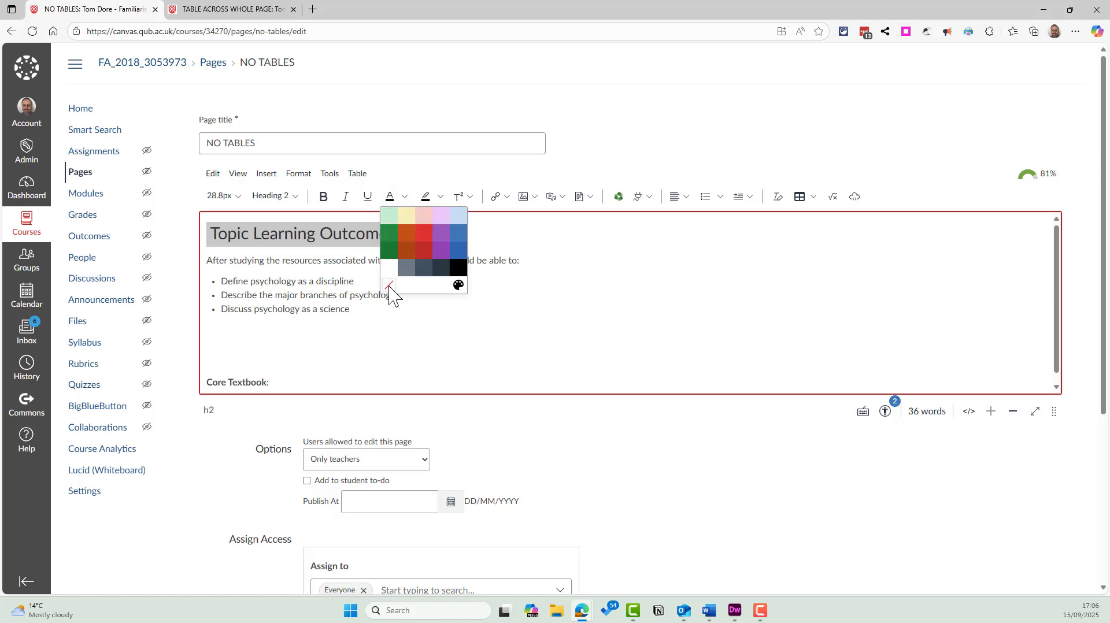
pyautogui.click(389, 295)
pyautogui.click(440, 295)
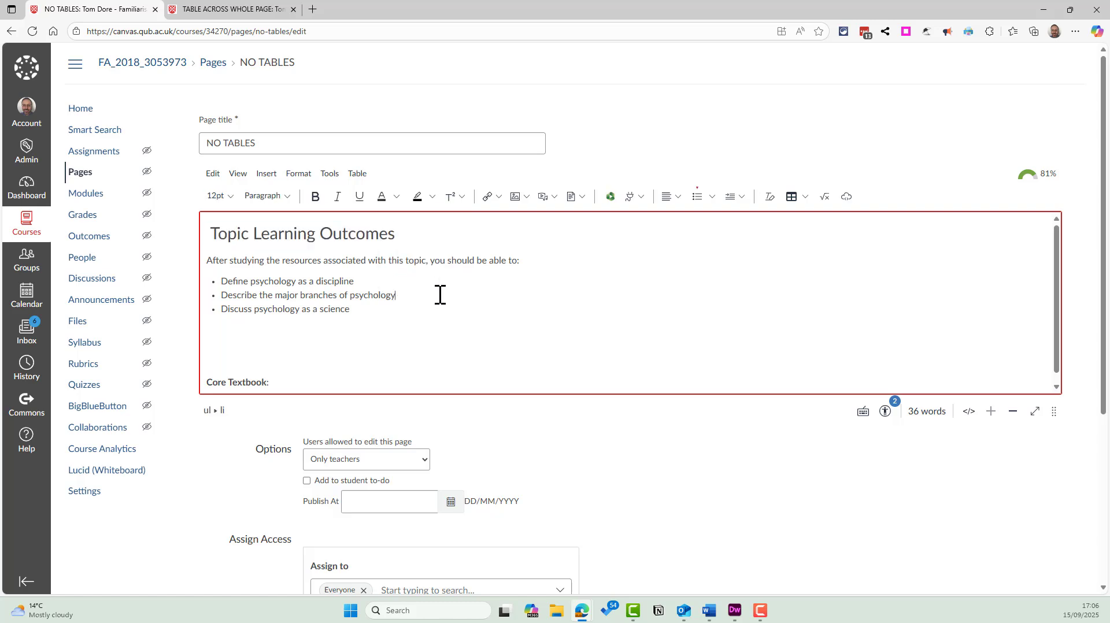
# Select the whole "Recommended Reading" heading and remove its custom text colour
pyautogui.doubleClick(366, 342)
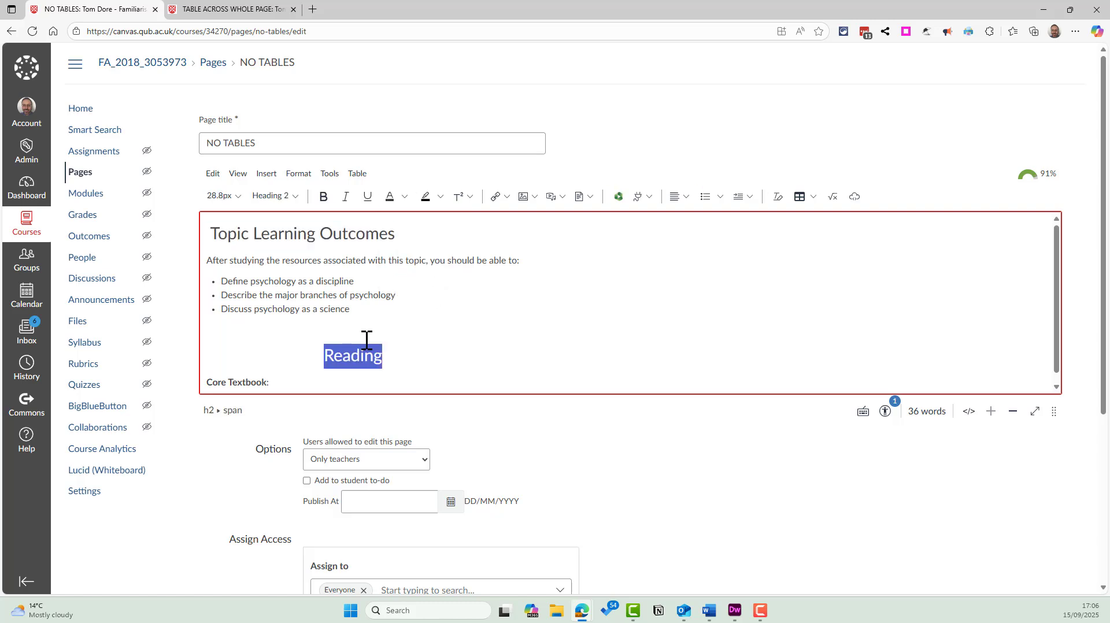
pyautogui.tripleClick(387, 357)
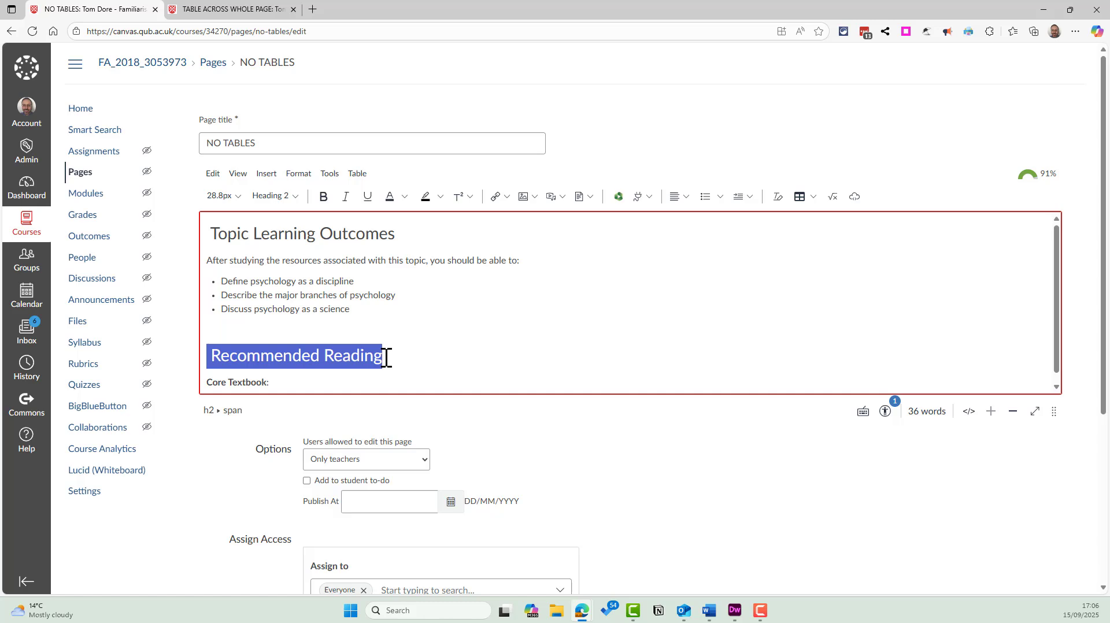
pyautogui.click(404, 198)
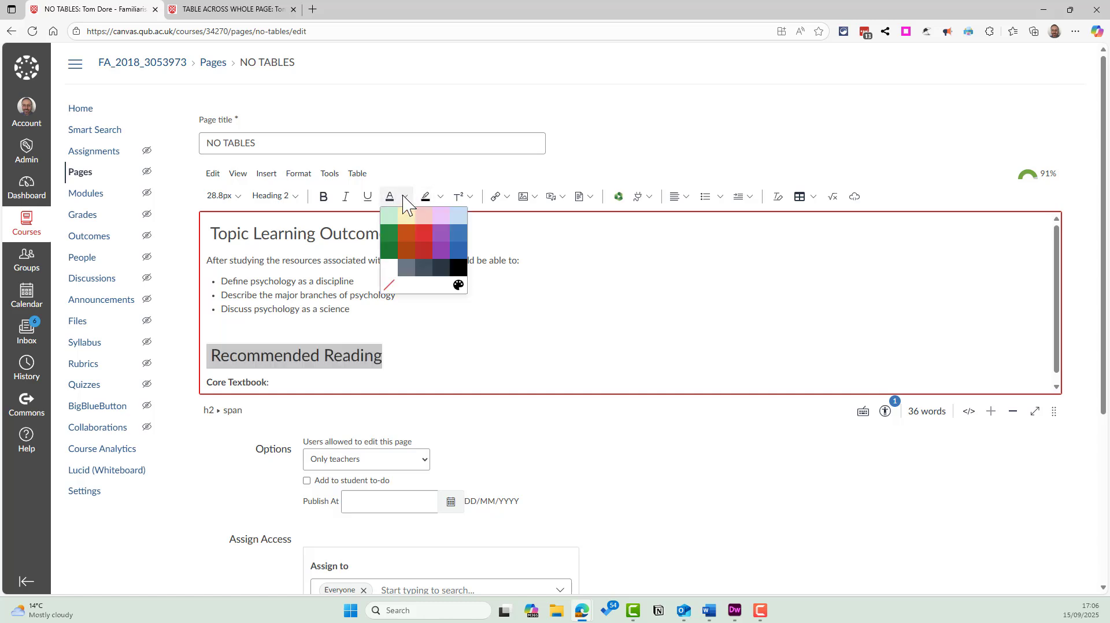
pyautogui.click(390, 285)
pyautogui.click(474, 344)
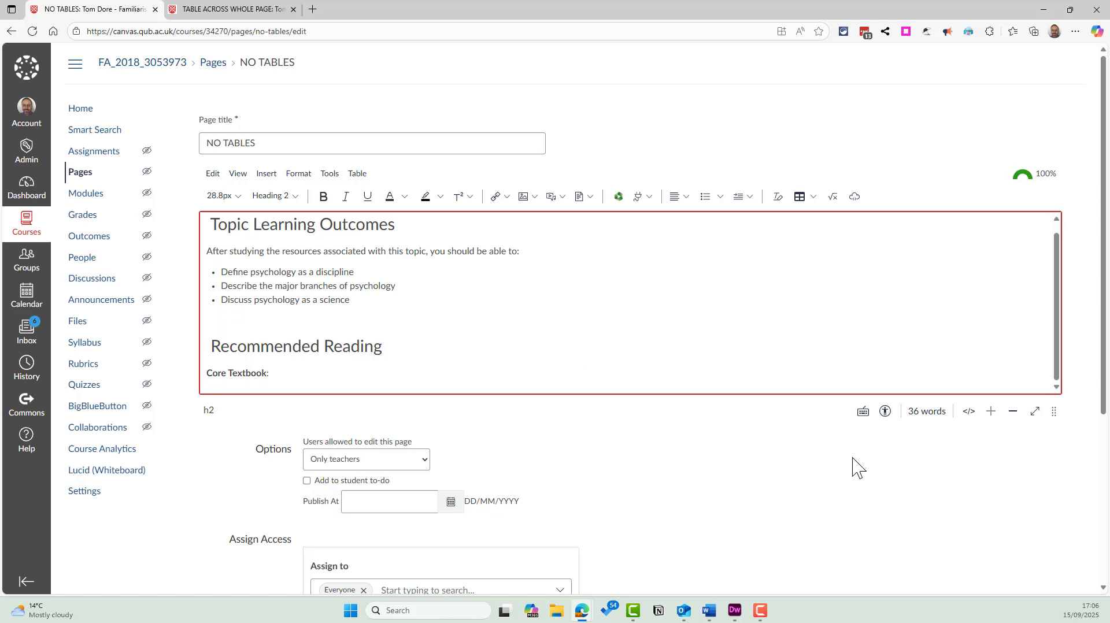
# Check the cleaned HTML of both headings, return to the rich text view and save the page
pyautogui.click(969, 412)
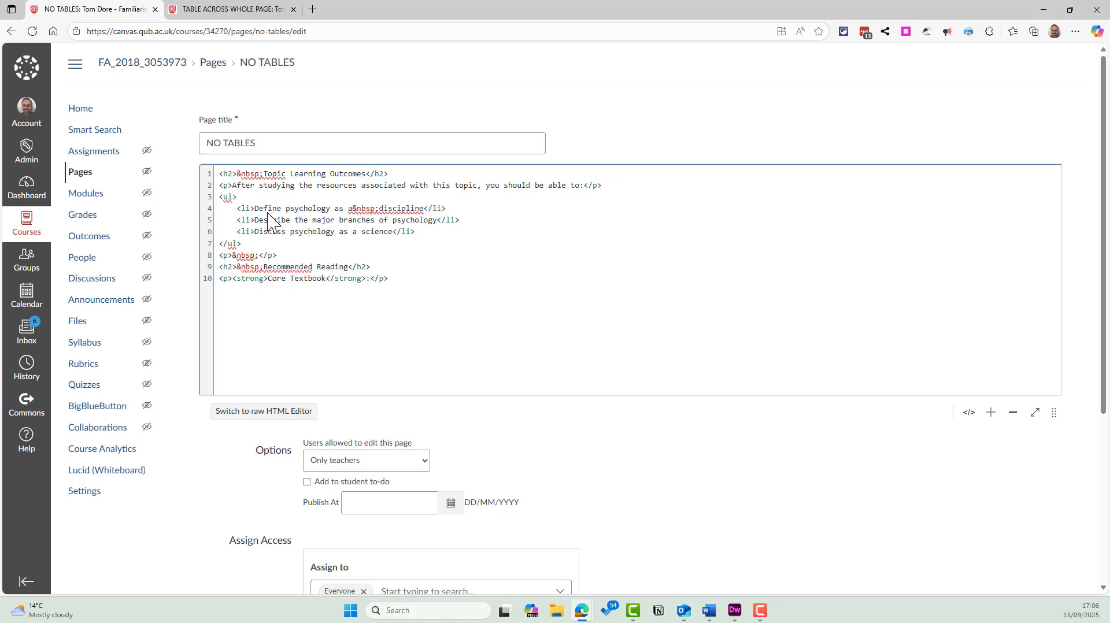
pyautogui.click(969, 412)
pyautogui.scroll(-1, 734, 314)
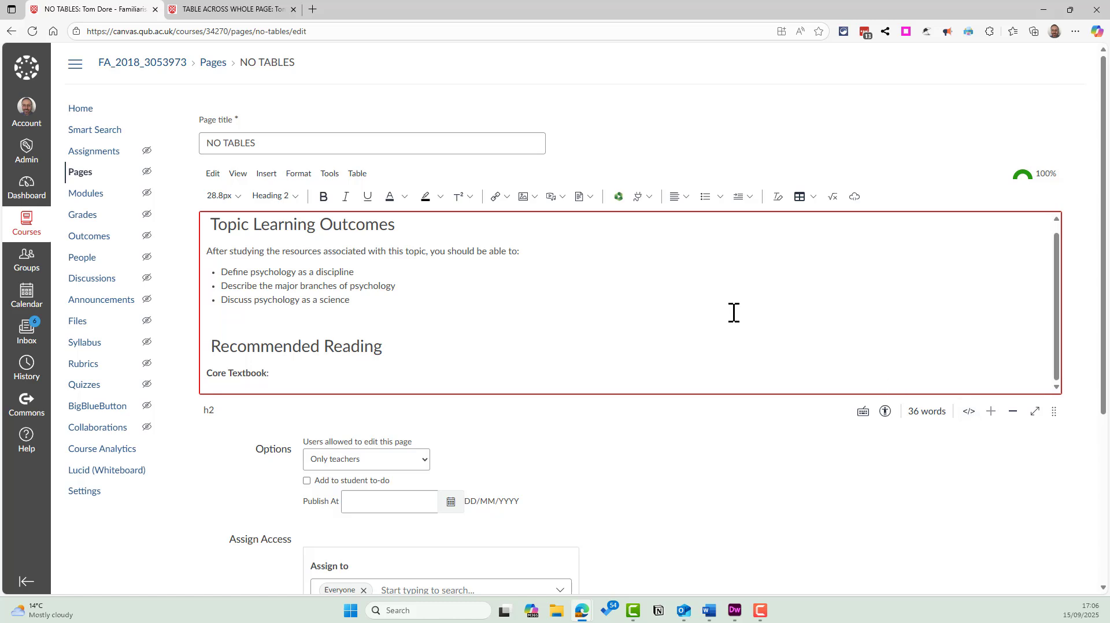
pyautogui.scroll(-5, 905, 452)
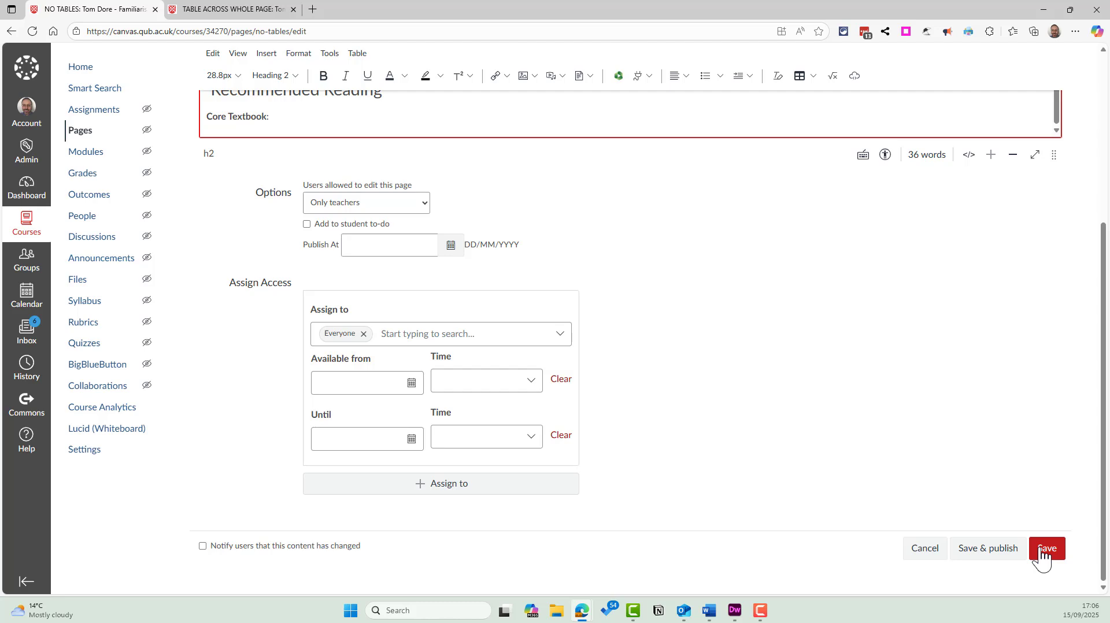
pyautogui.click(1041, 558)
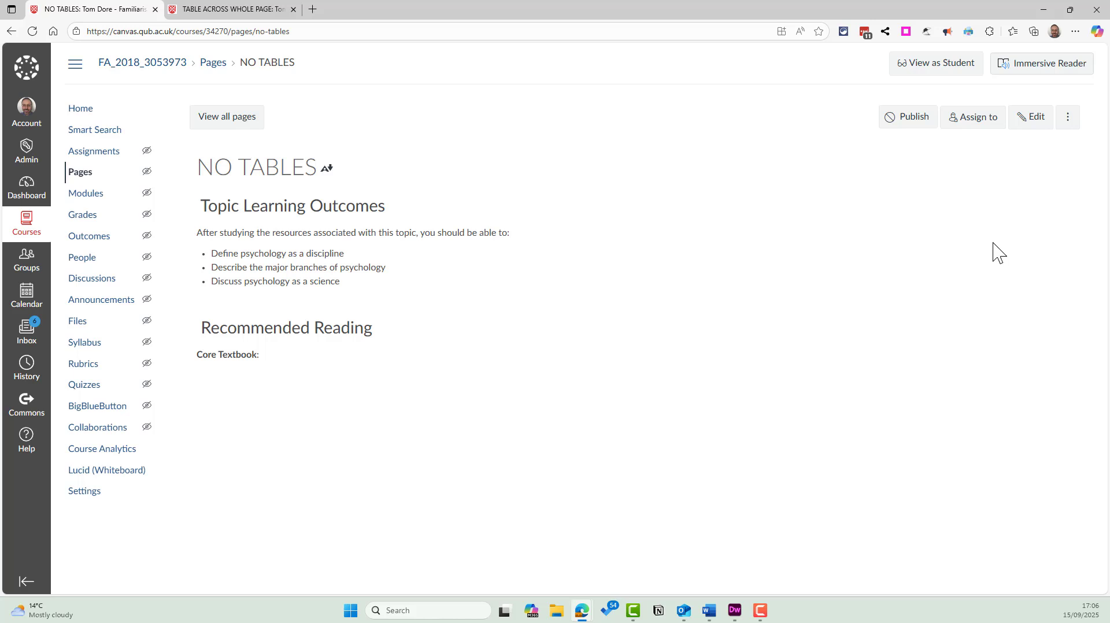
# Reopen the page for editing and examine the text styles of its headings and paragraphs and the underlying HTML
pyautogui.click(1033, 122)
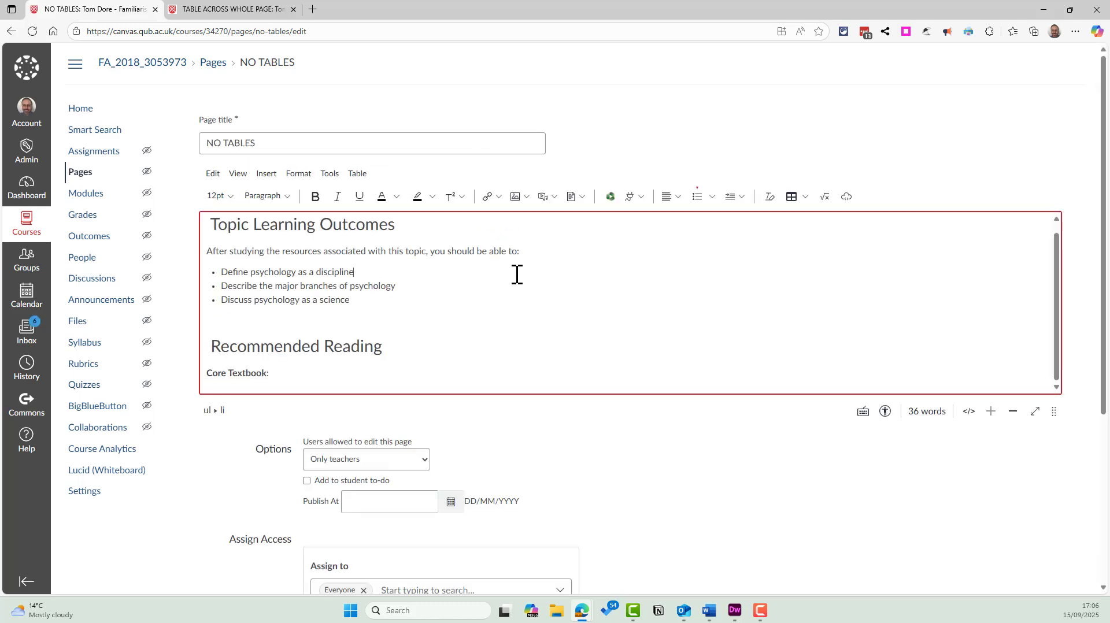
pyautogui.click(465, 347)
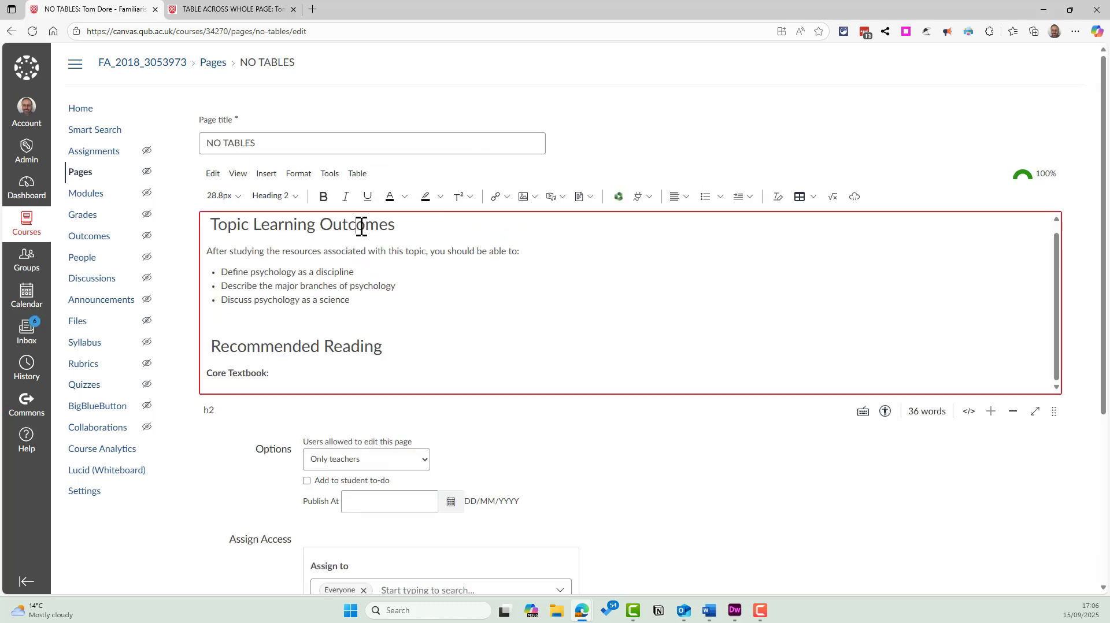
pyautogui.click(250, 380)
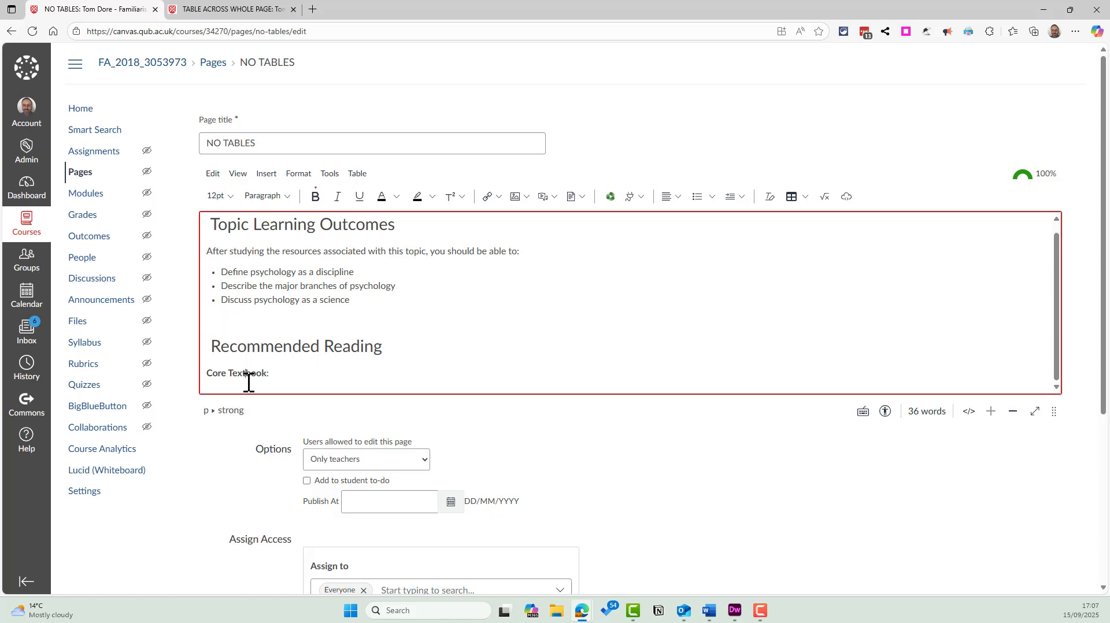
pyautogui.click(271, 257)
pyautogui.click(970, 411)
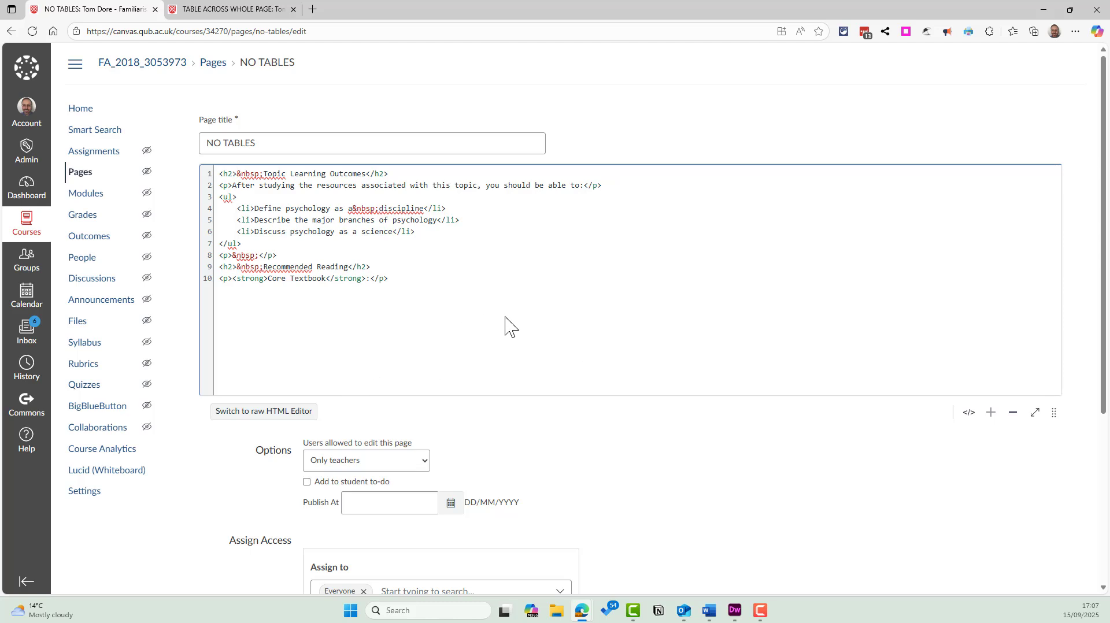
pyautogui.click(968, 413)
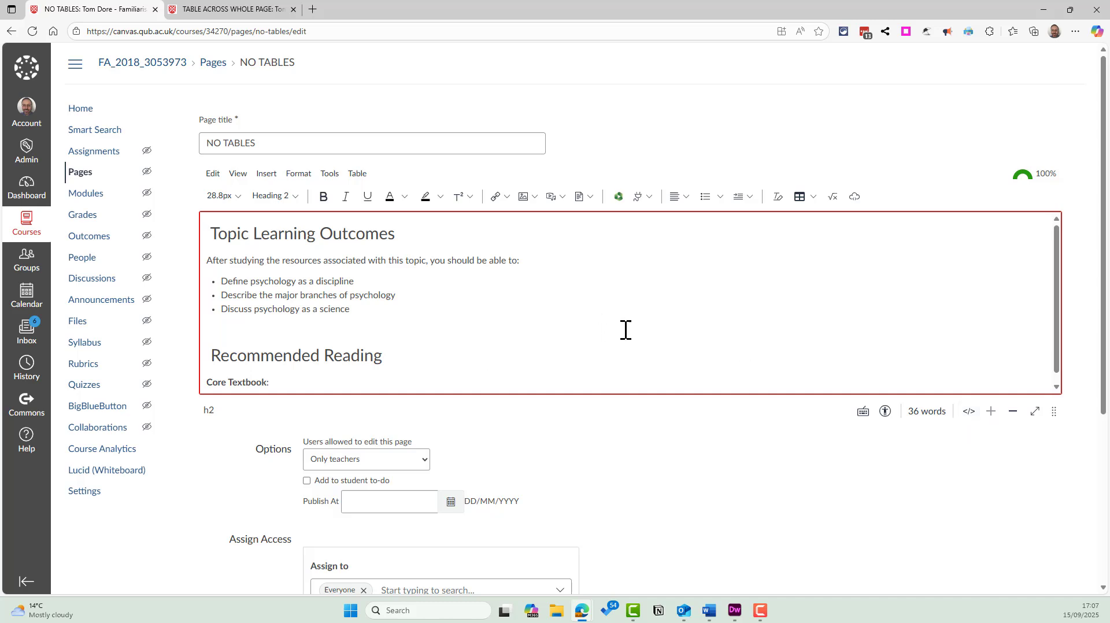
# Save the page with its plain Heading 2 headings
pyautogui.scroll(-1, 624, 329)
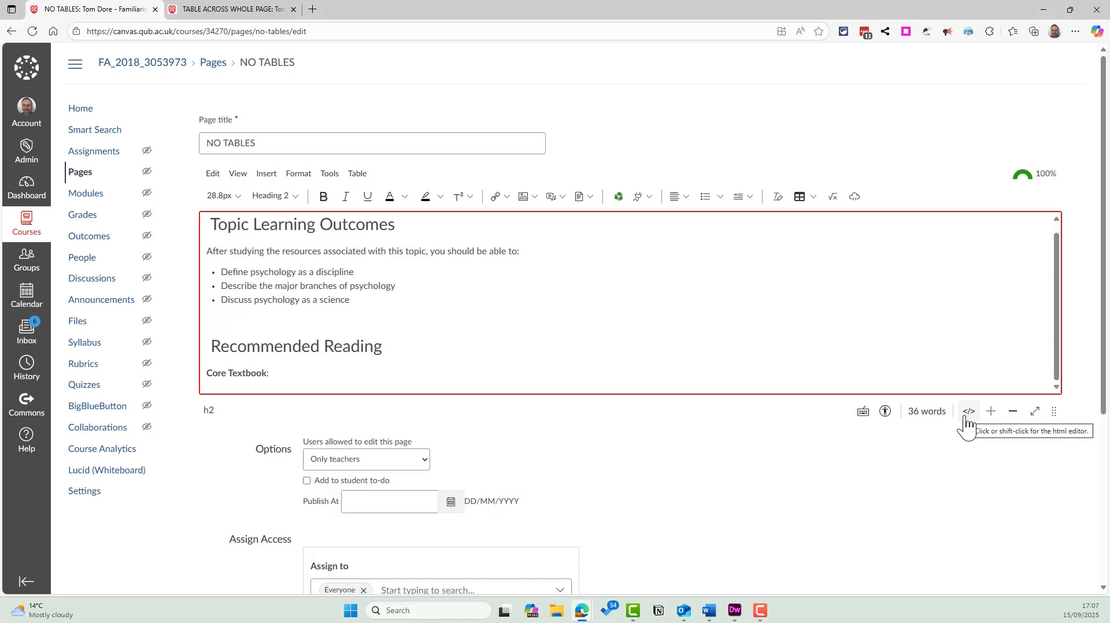
pyautogui.scroll(-5, 974, 463)
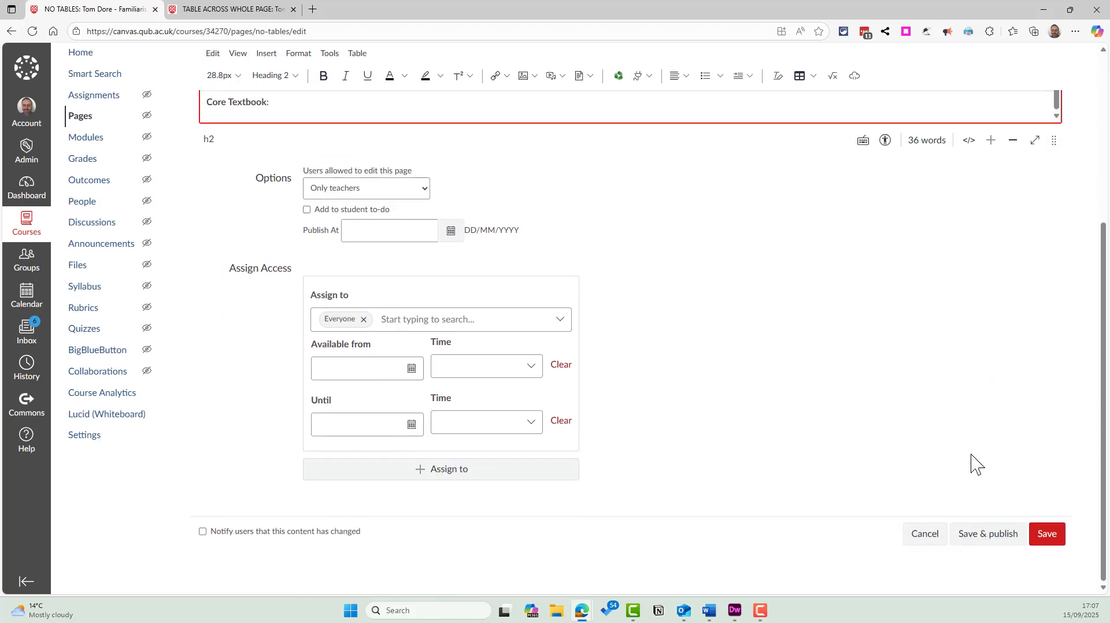
pyautogui.click(1046, 549)
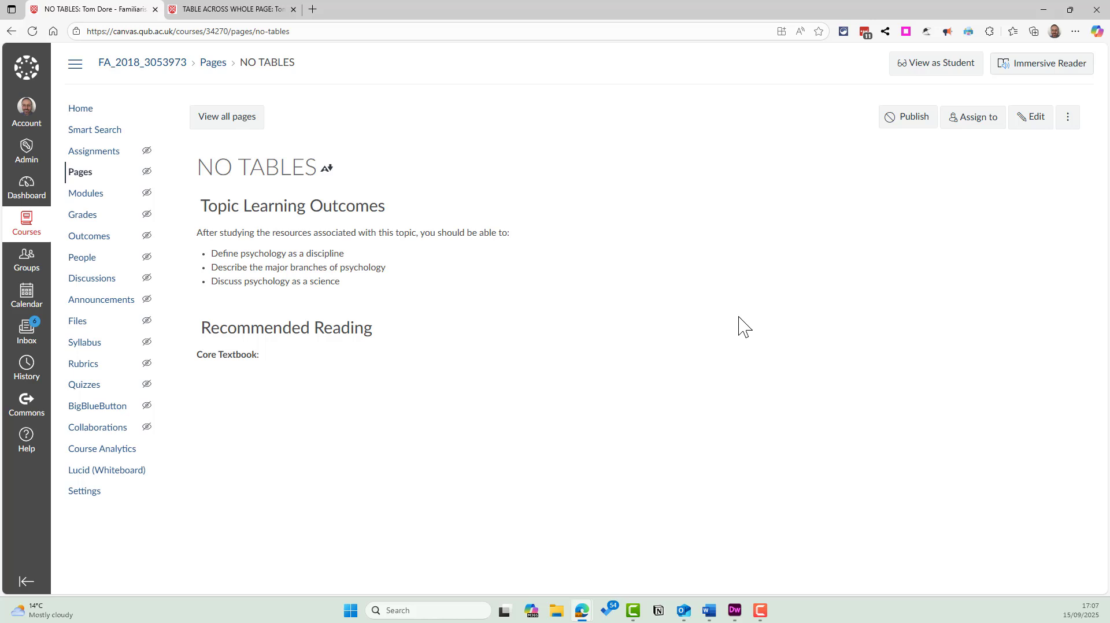
# Reopen the page for editing and change its title to "NO TABLES - THIS WORKS"
pyautogui.click(1033, 120)
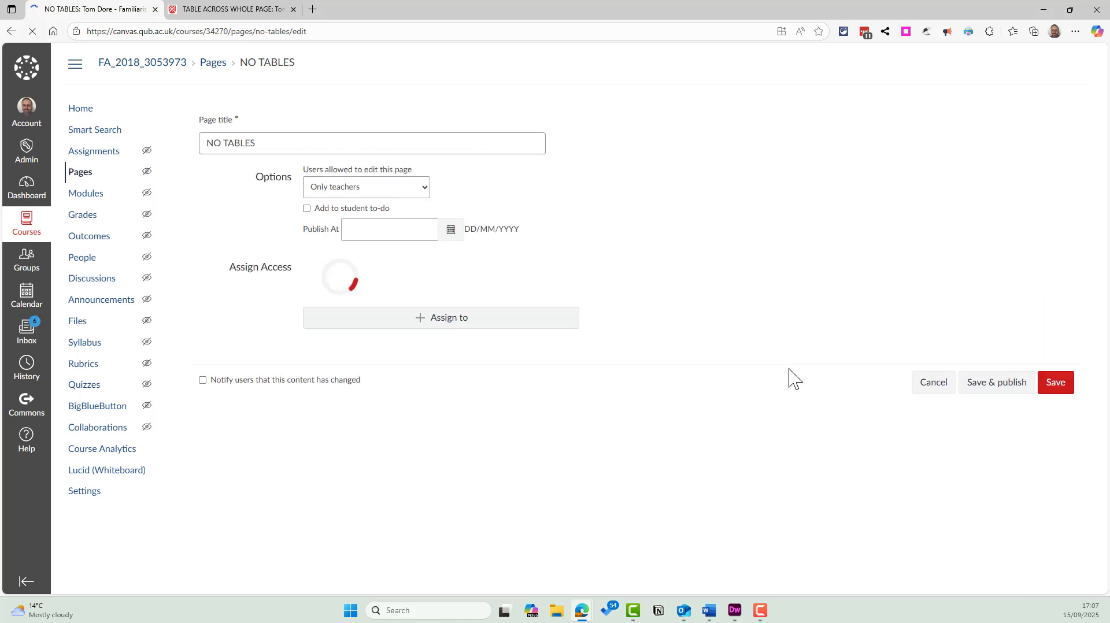
pyautogui.click(389, 146)
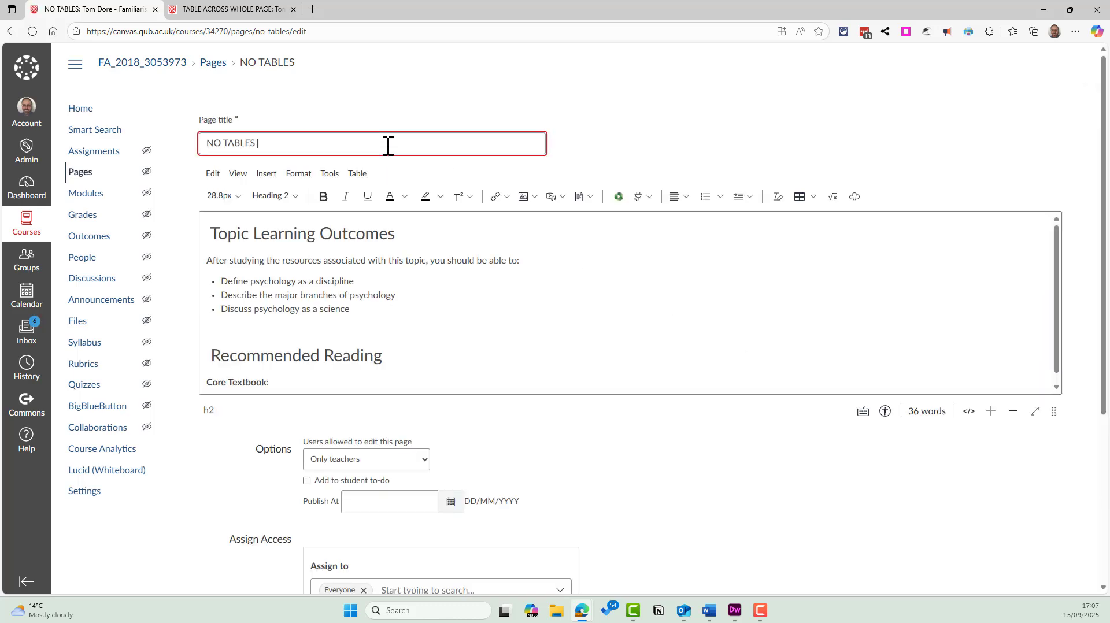
pyautogui.write('- THIS WORKS')
# Apply a red background colour to the "Topic Learning Outcomes" heading text
pyautogui.moveTo(408, 234); pyautogui.dragTo(123, 219)
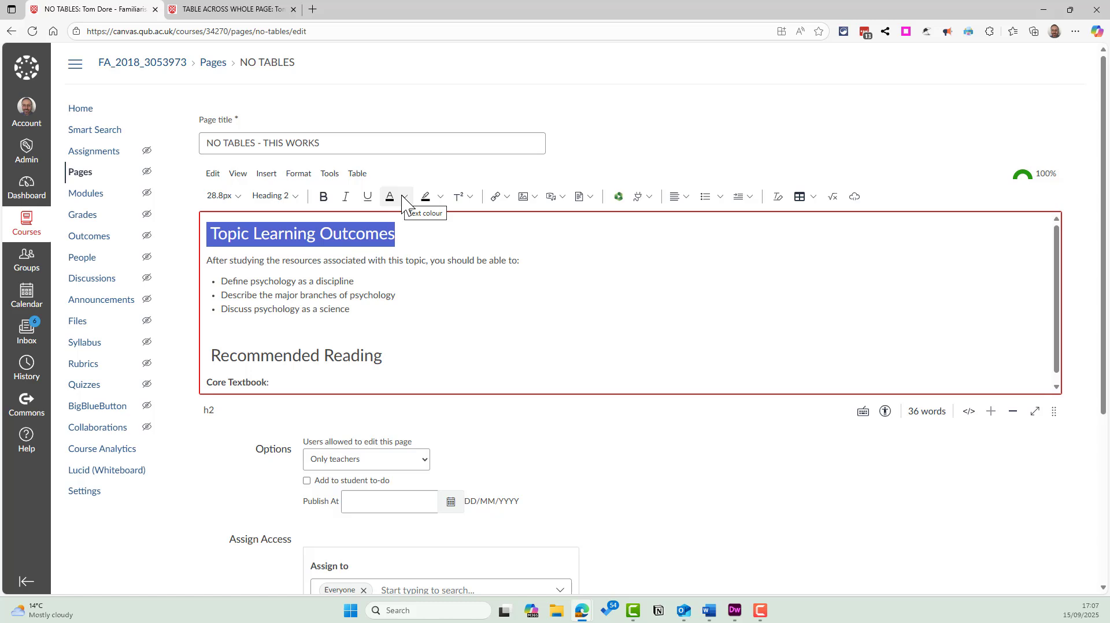
pyautogui.click(440, 197)
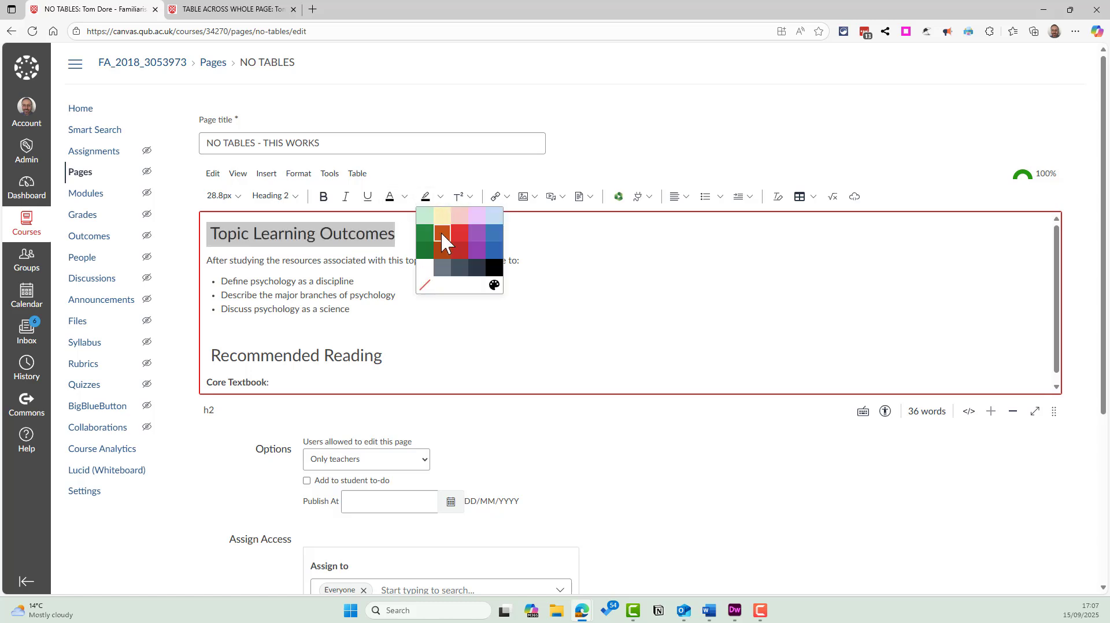
pyautogui.click(460, 231)
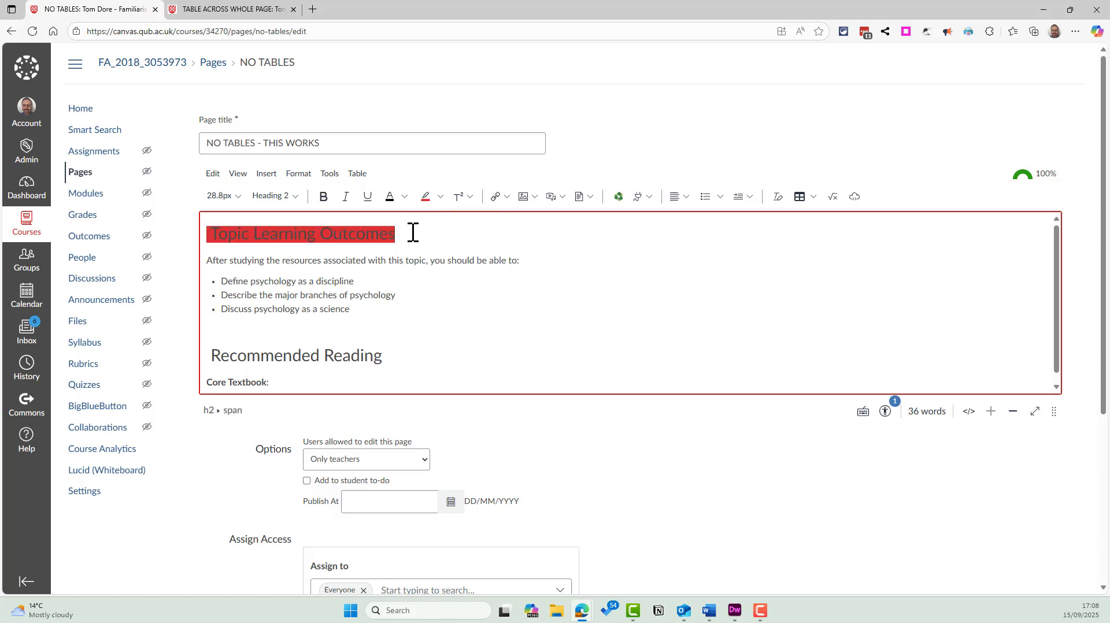
# Set the text colour of the "Topic Learning Outcomes" heading to white
pyautogui.moveTo(413, 233); pyautogui.dragTo(199, 243)
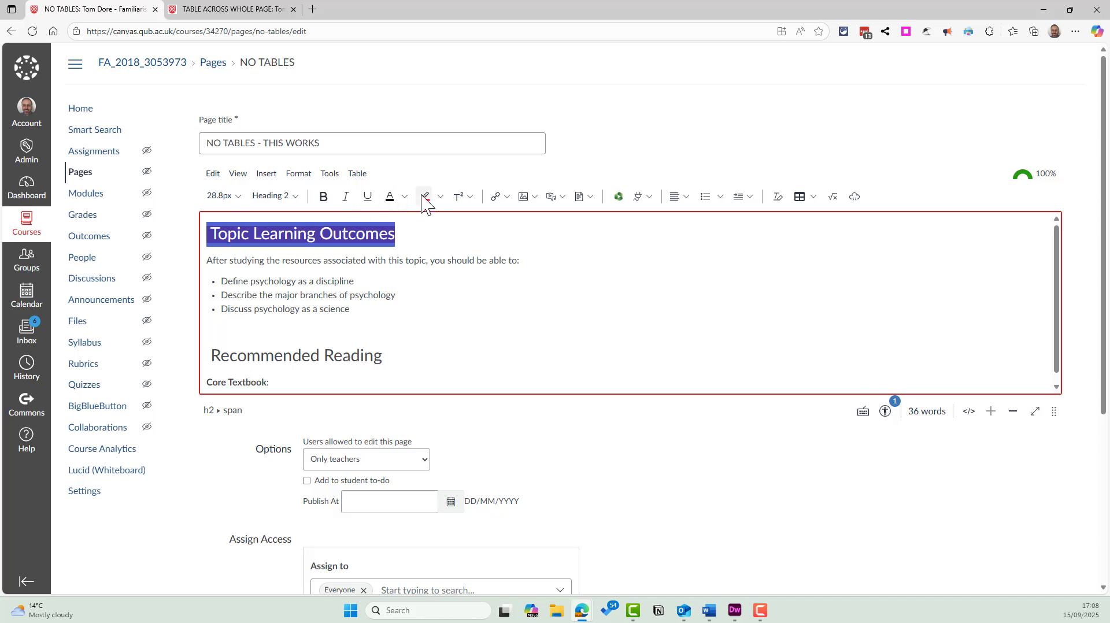
pyautogui.click(404, 197)
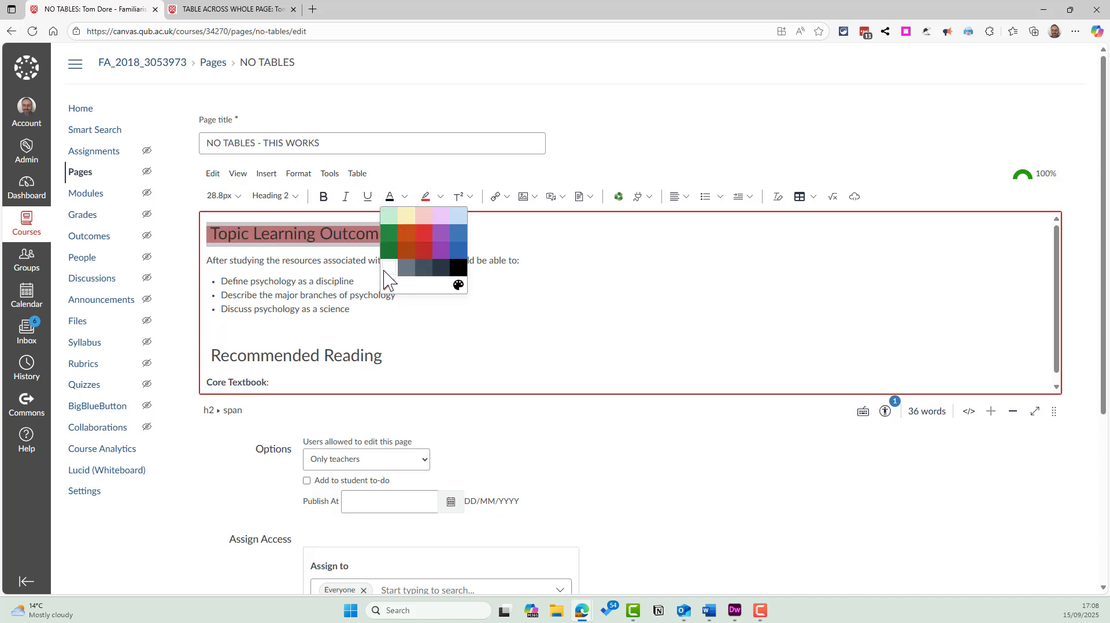
pyautogui.click(387, 272)
pyautogui.click(470, 255)
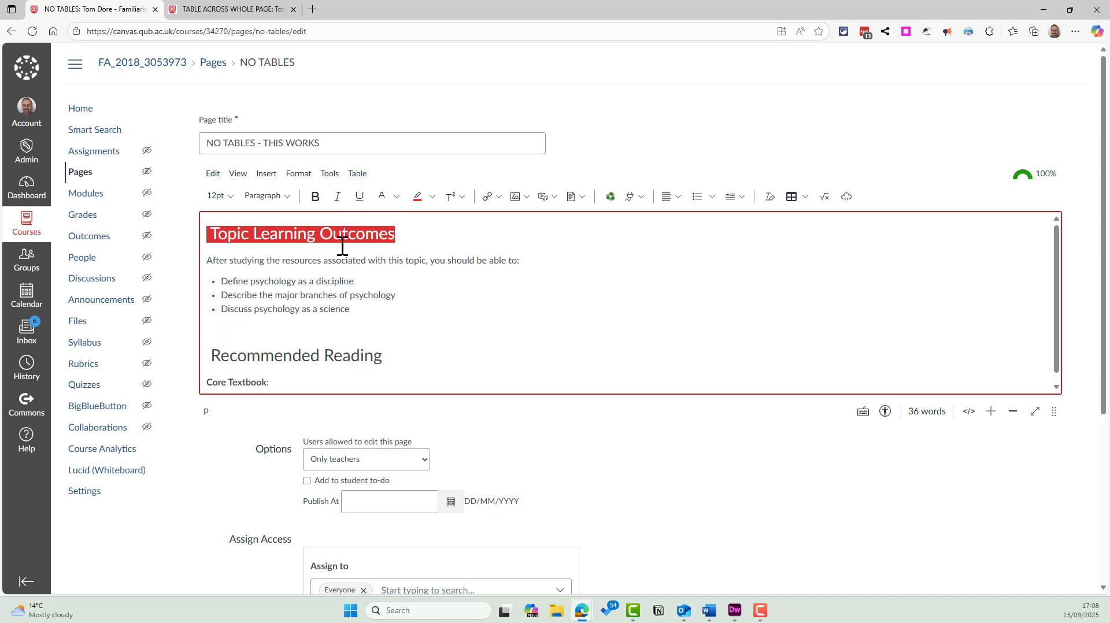
# Clear the colour formatting from the "Topic Learning Outcomes" heading and check its Heading 2 style
pyautogui.tripleClick(377, 234)
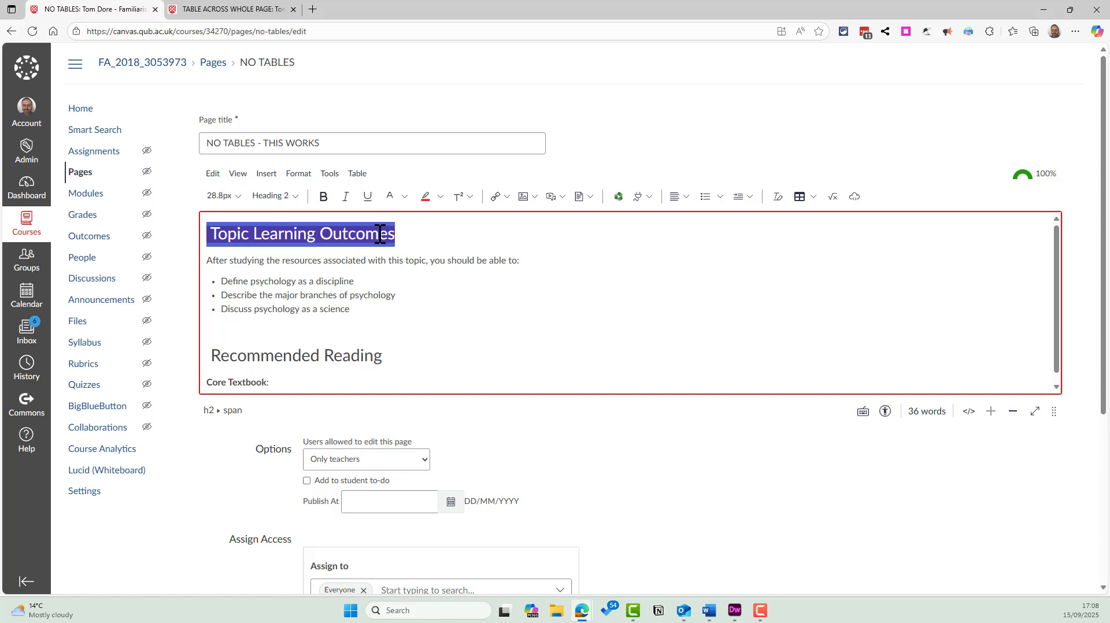
pyautogui.click(779, 197)
pyautogui.click(687, 246)
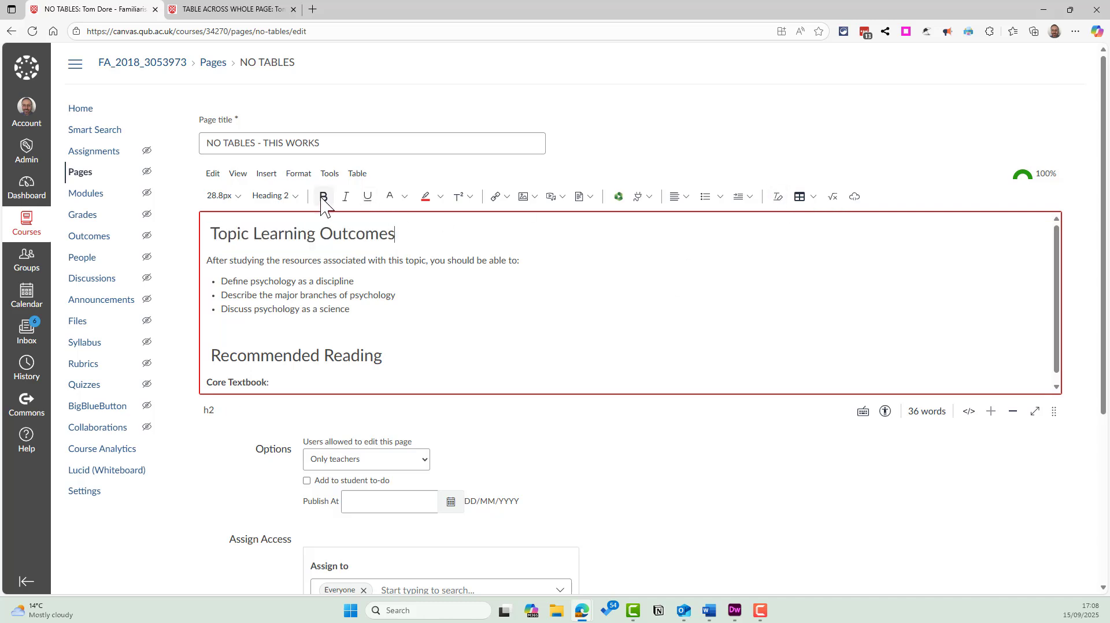
pyautogui.click(297, 197)
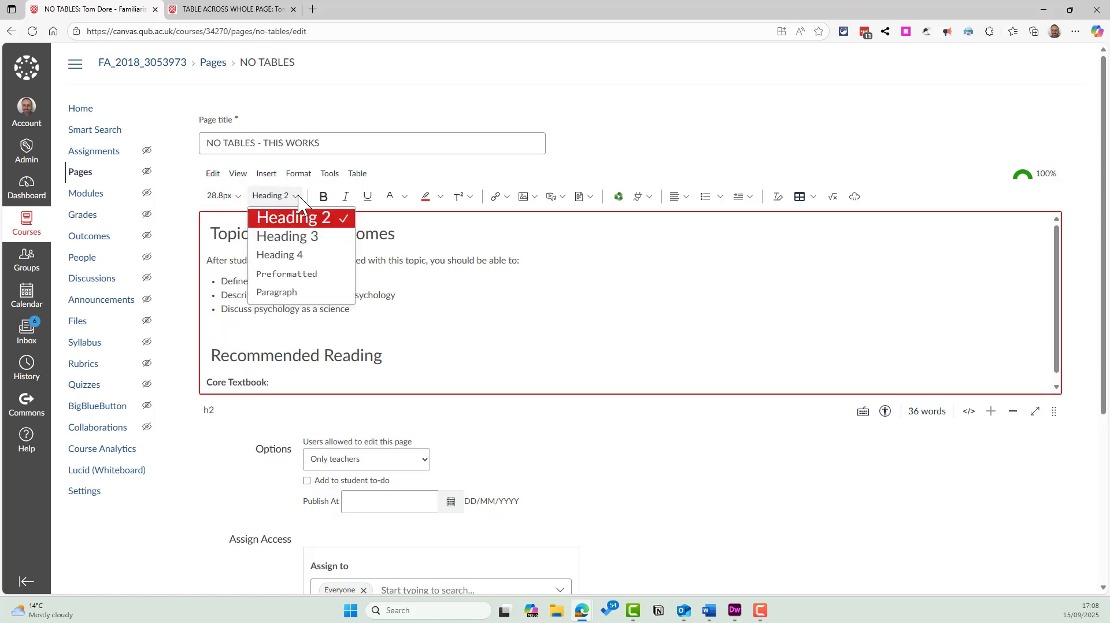
pyautogui.click(297, 196)
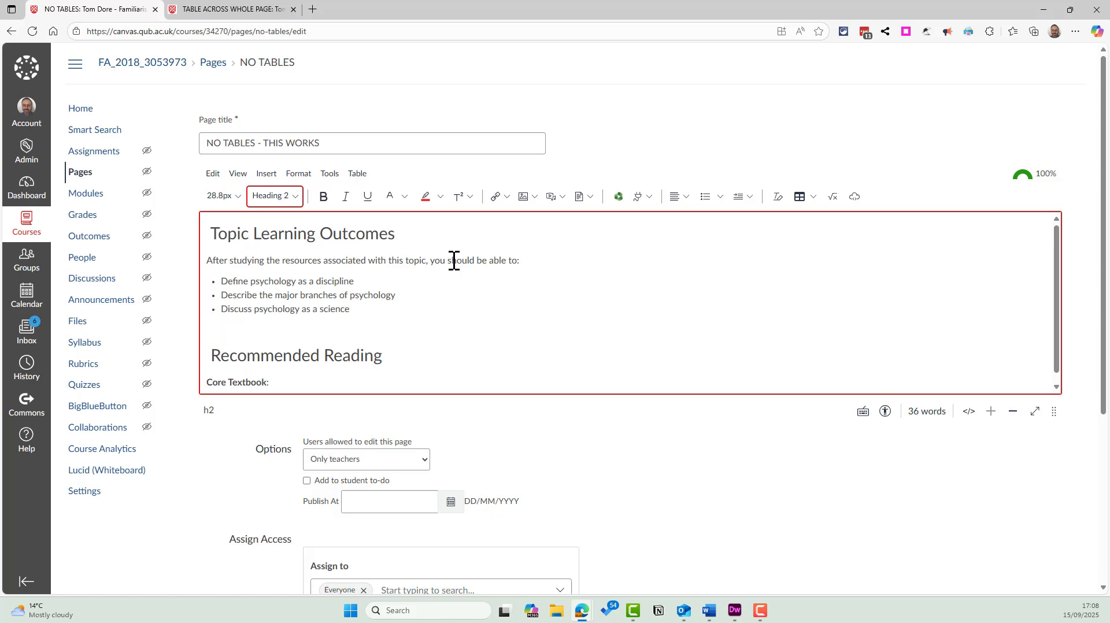
# Save the "NO TABLES - THIS WORKS" page without publishing it or notifying users
pyautogui.scroll(-1, 568, 312)
pyautogui.scroll(1, 567, 312)
pyautogui.scroll(-3, 1033, 522)
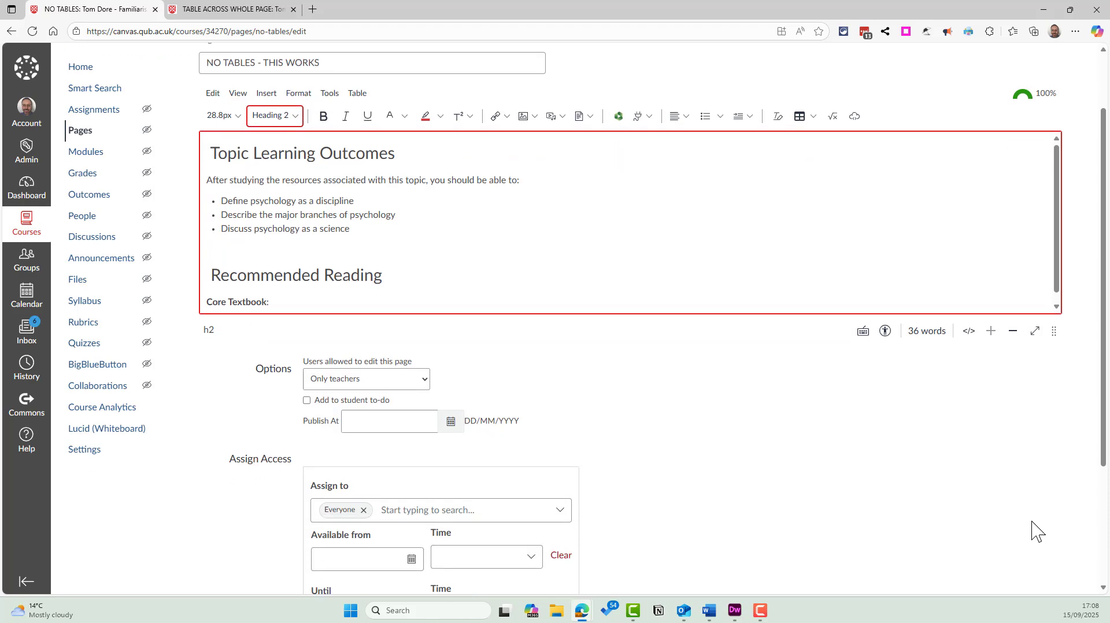
pyautogui.scroll(3, 1033, 527)
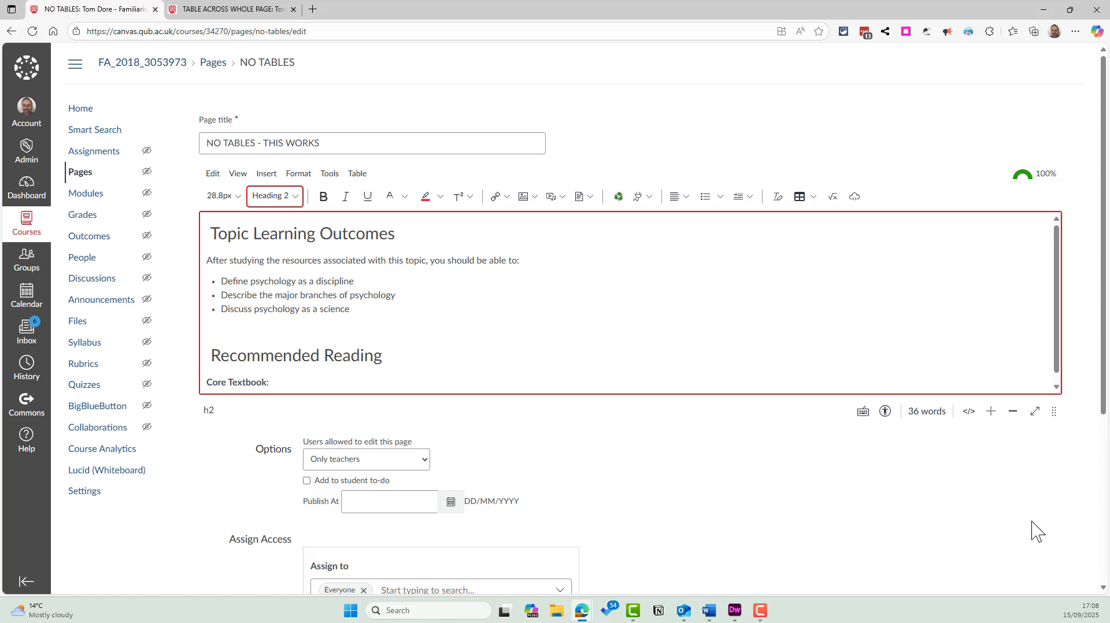
pyautogui.scroll(-1, 742, 344)
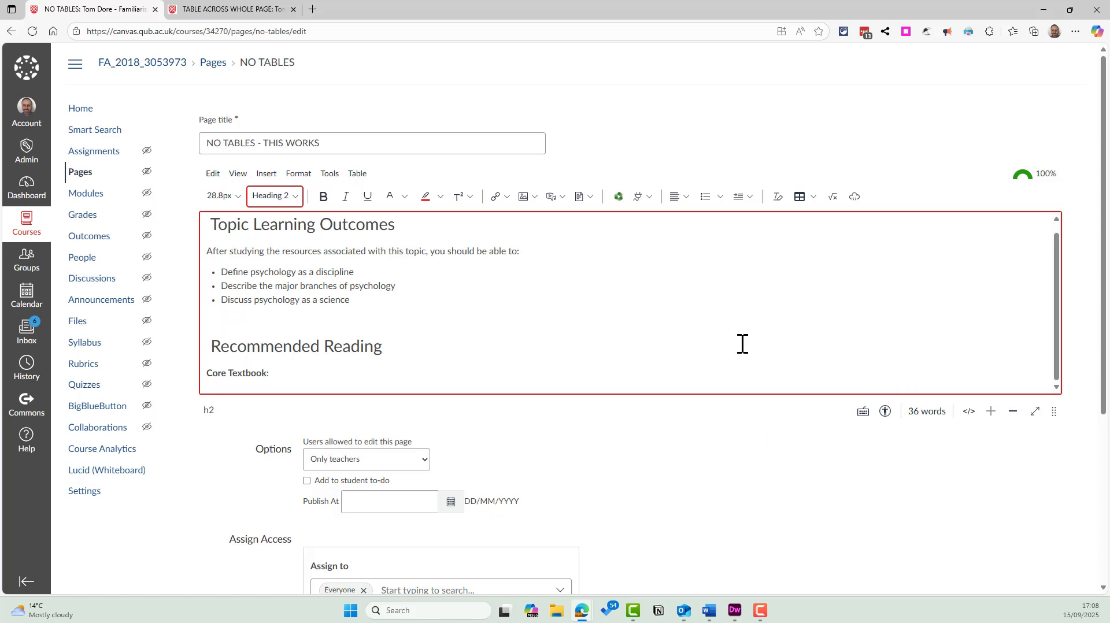
pyautogui.scroll(-2, 645, 337)
pyautogui.scroll(2, 646, 335)
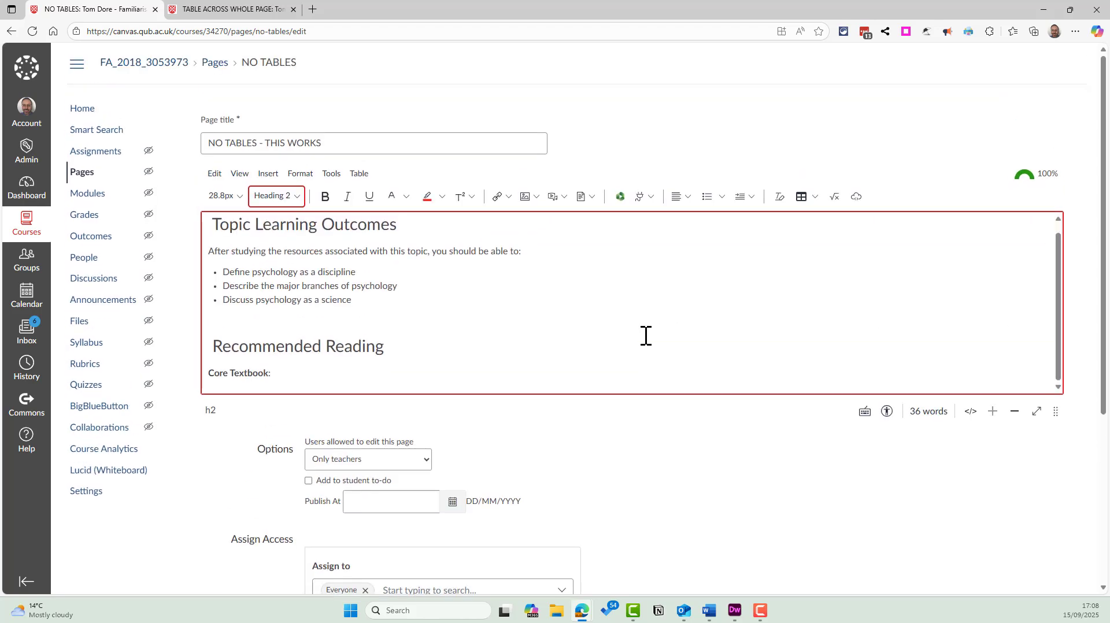
pyautogui.scroll(-4, 825, 458)
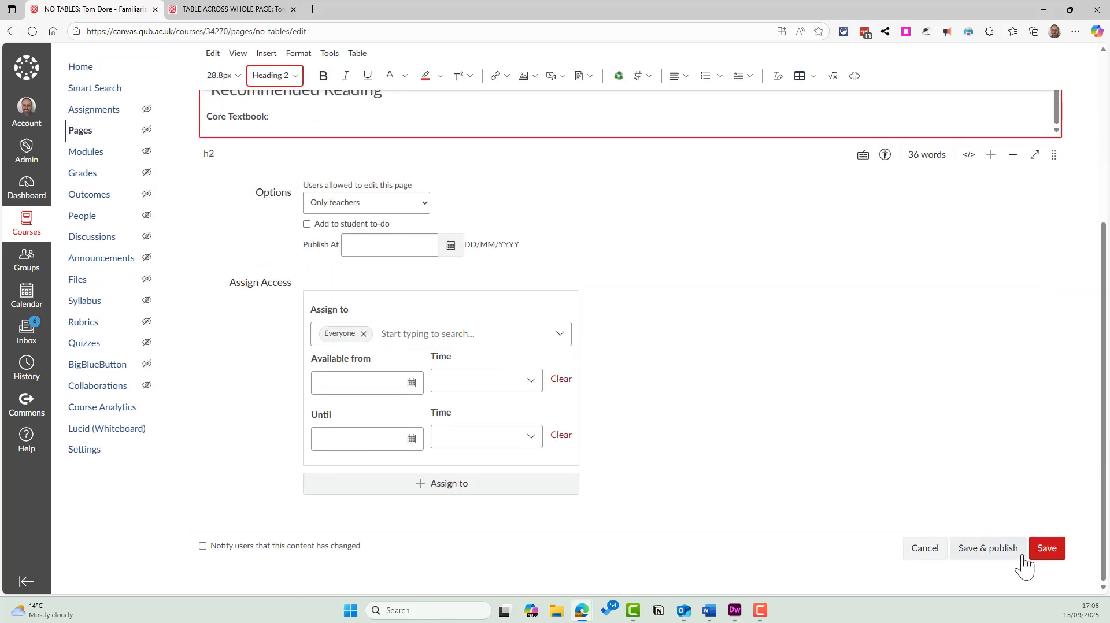
pyautogui.click(1046, 550)
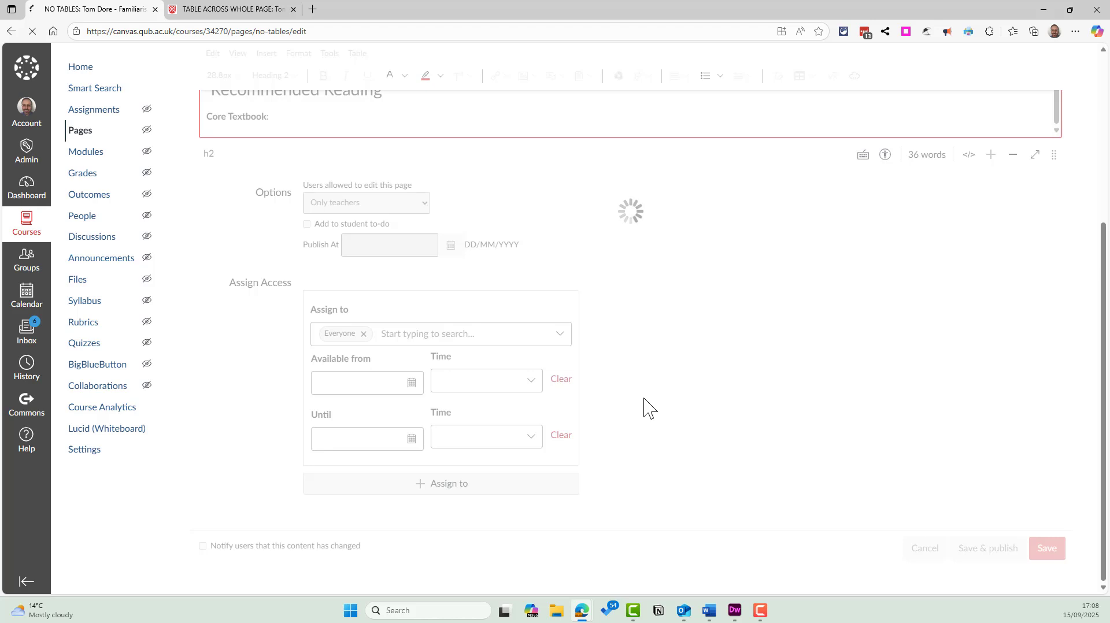